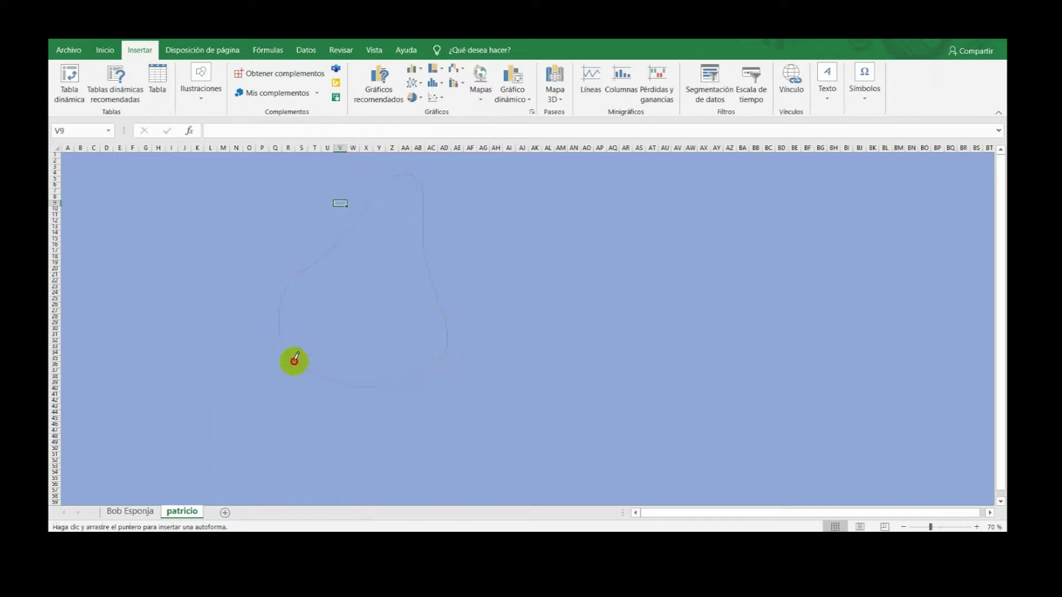
# Step: Clear the fill of the pear-shaped body and recolour it hot pink from the standard colour palette
pyautogui.click(376, 70)
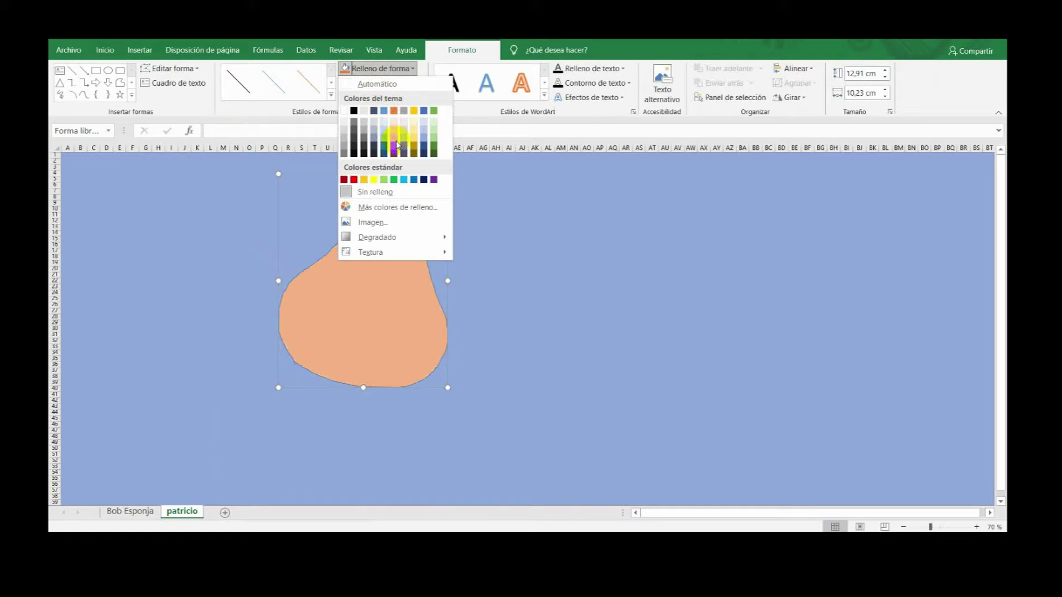
pyautogui.click(377, 192)
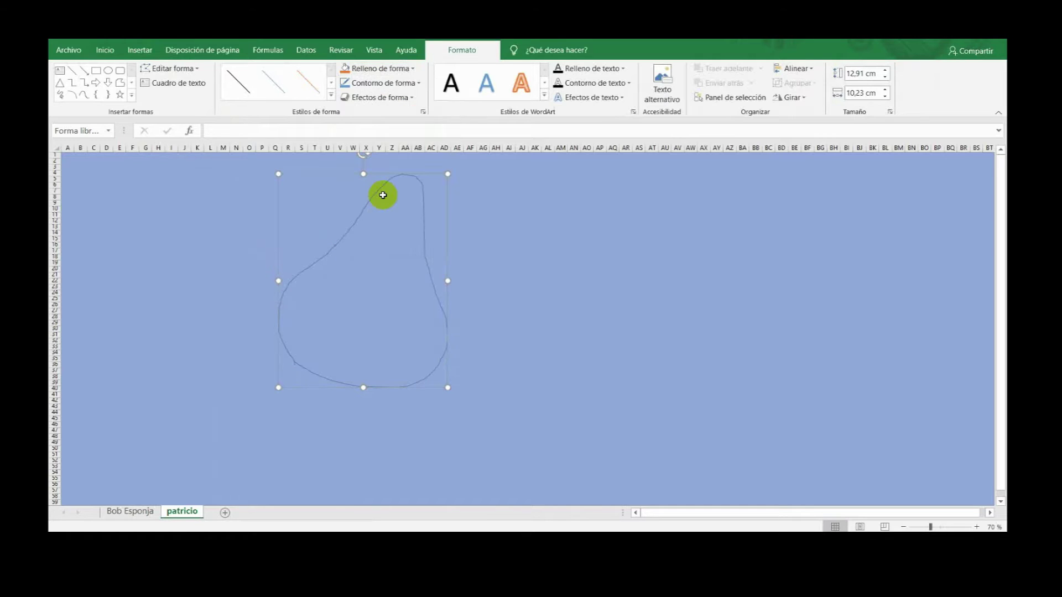
pyautogui.click(375, 70)
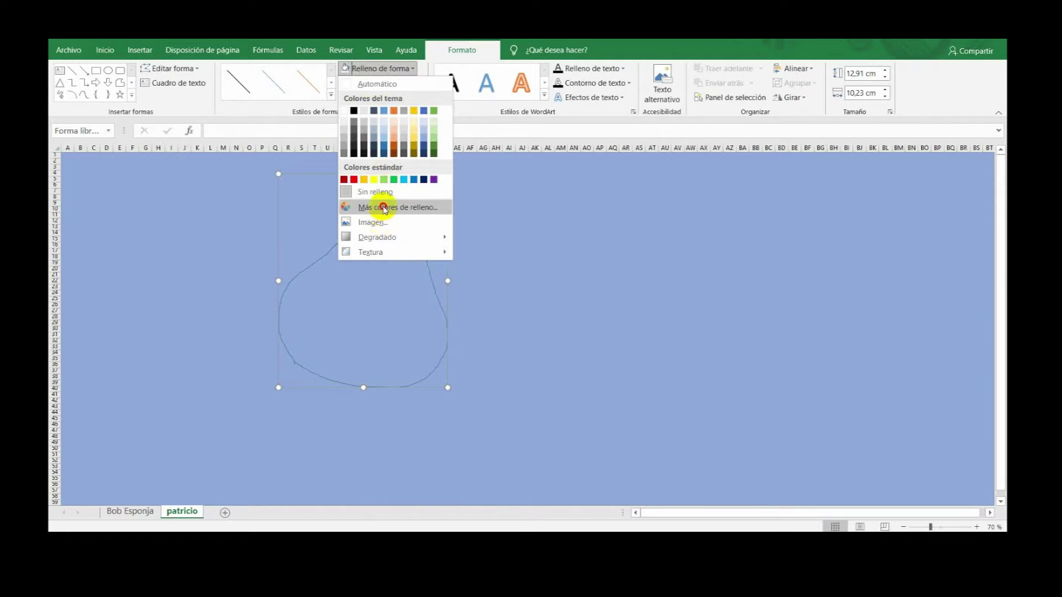
pyautogui.click(383, 208)
pyautogui.click(573, 307)
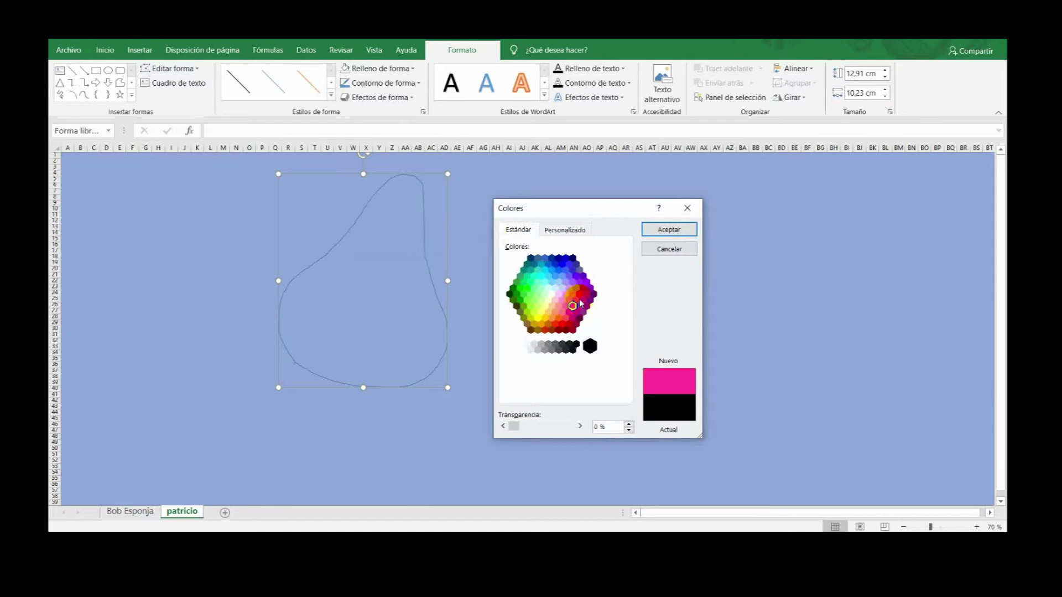
pyautogui.click(656, 229)
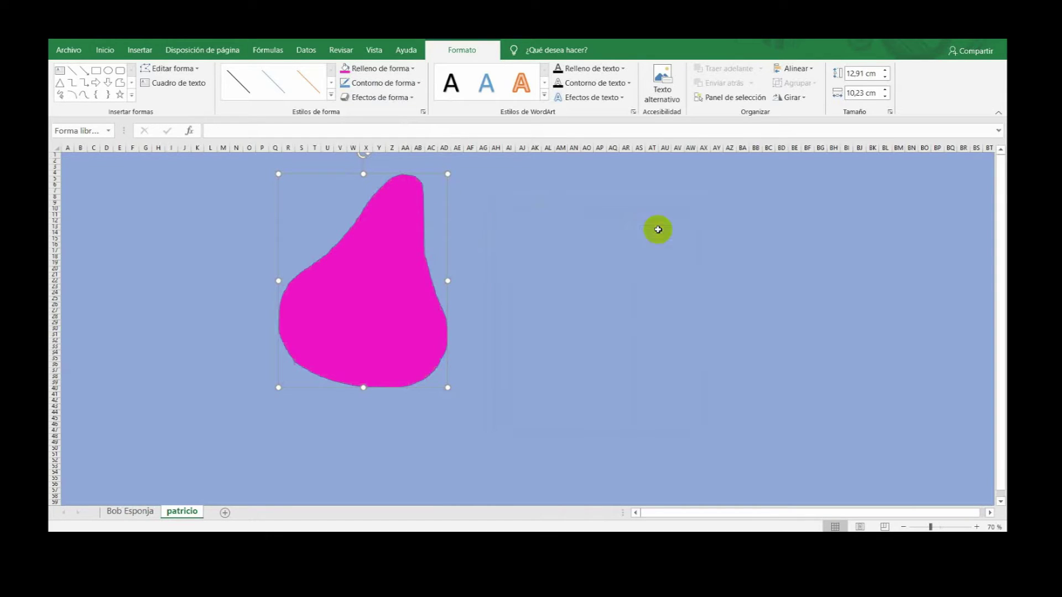
# Step: Change the body's fill to a lighter magenta-pink from the standard colour palette
pyautogui.click(370, 69)
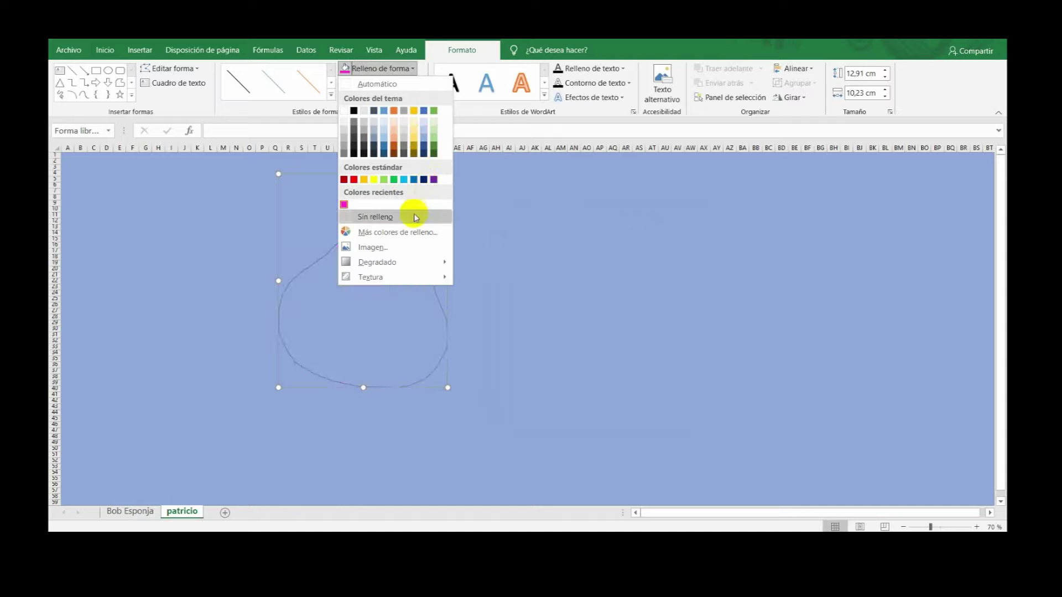
pyautogui.click(397, 233)
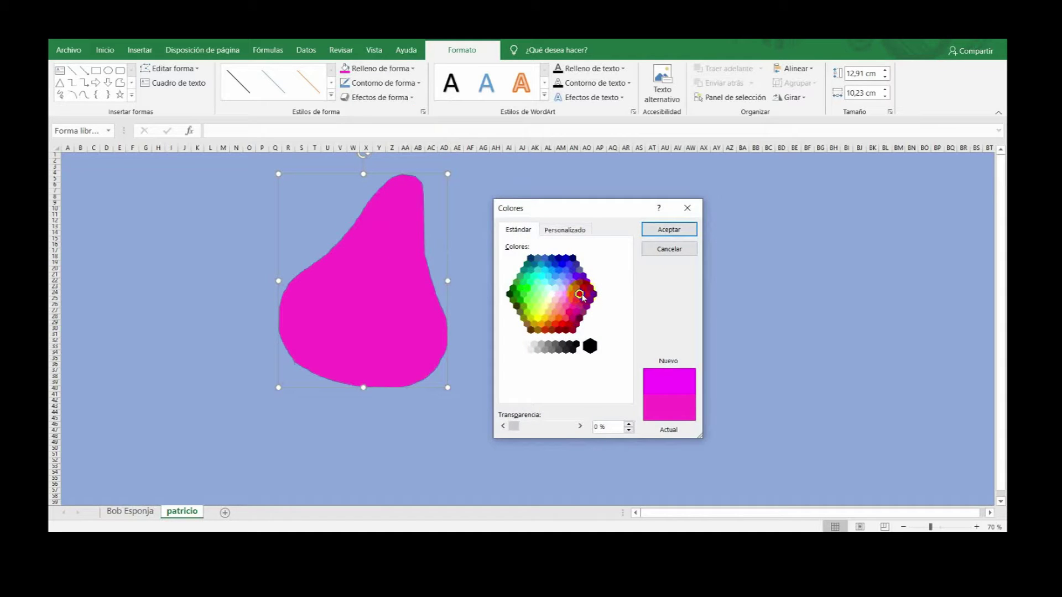
pyautogui.click(574, 298)
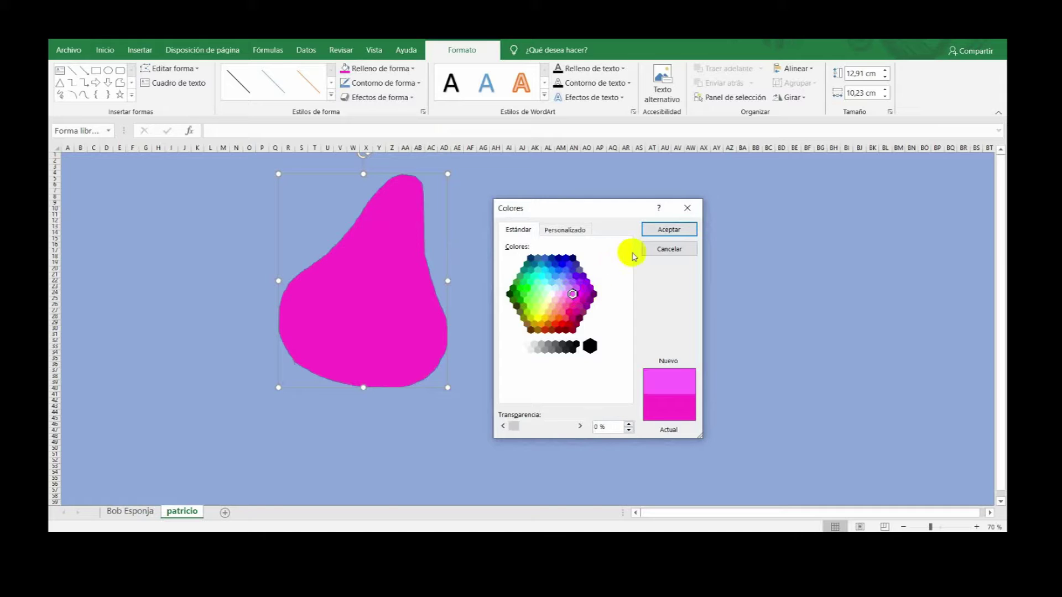
pyautogui.click(662, 229)
# Step: Set the body's outline to black with a ¼ pt line weight
pyautogui.click(359, 83)
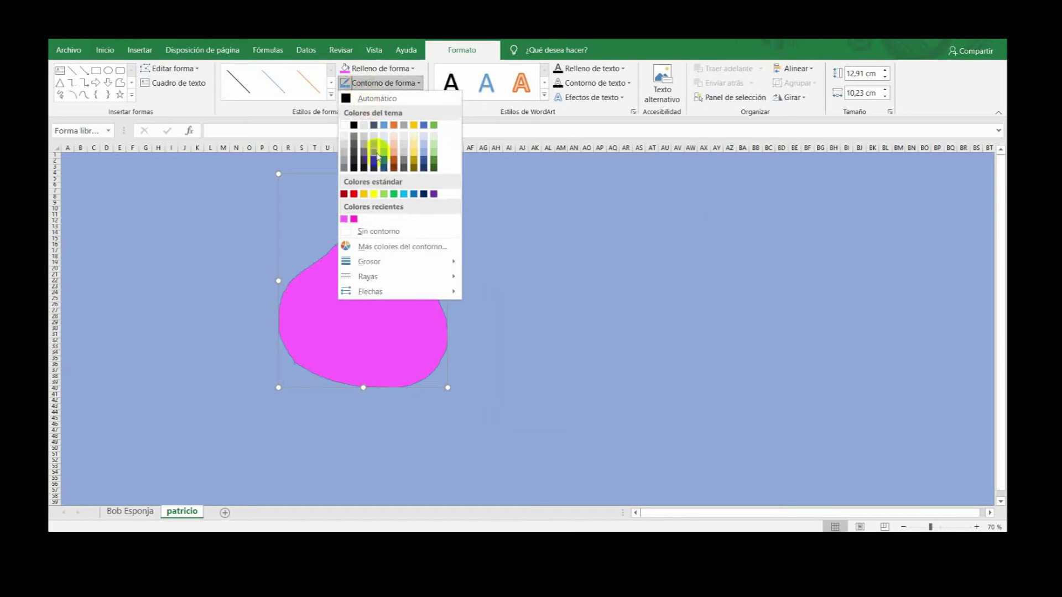
pyautogui.click(353, 125)
pyautogui.click(380, 83)
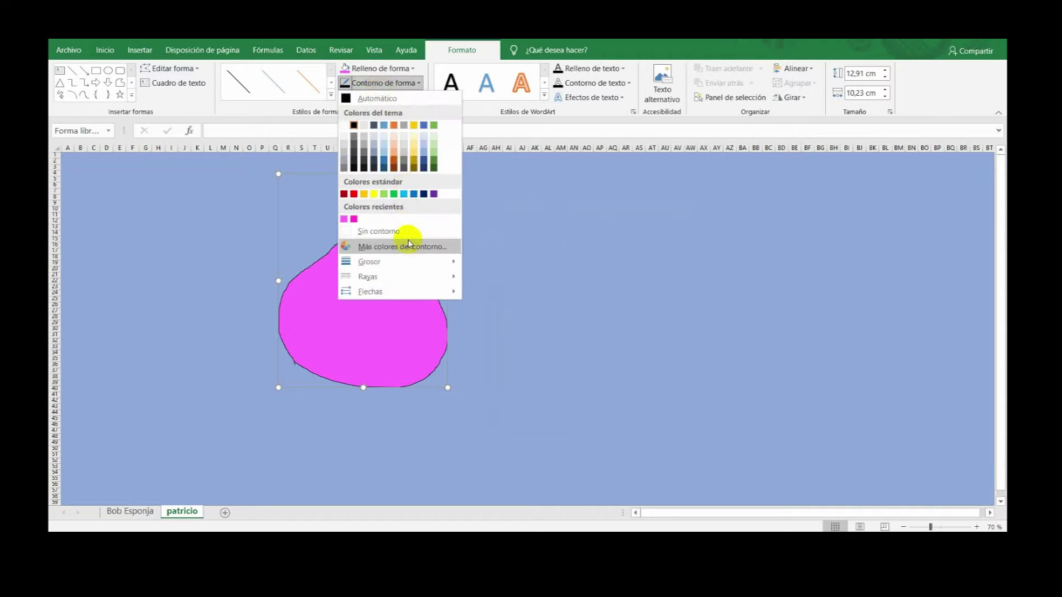
pyautogui.moveTo(403, 260)
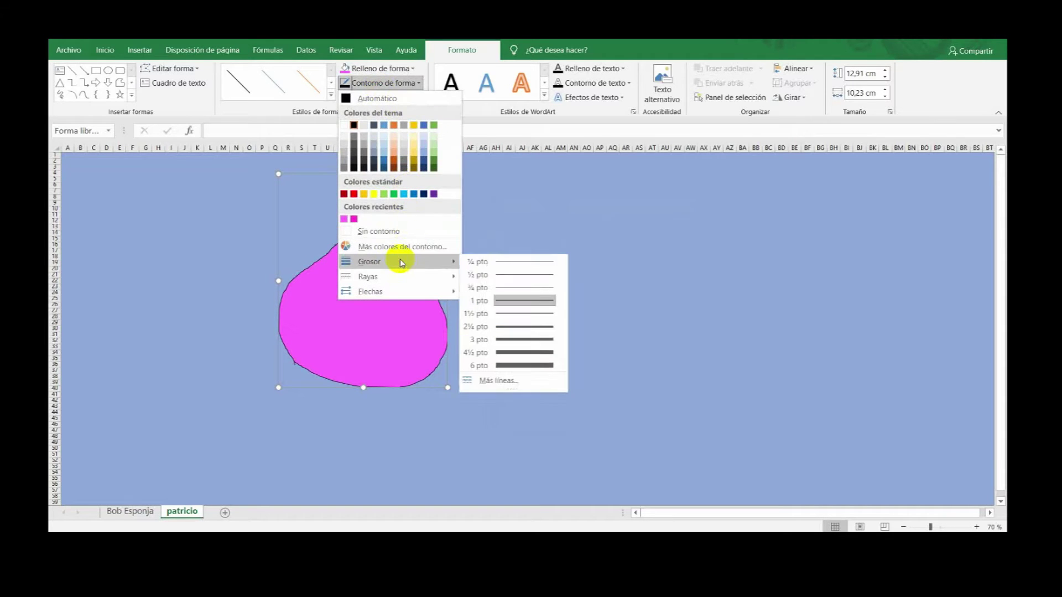
pyautogui.click(517, 262)
# Step: Draw a freehand arm about 3.75 cm high and 3.75 cm wide, extending upward from the body's right side
pyautogui.click(141, 50)
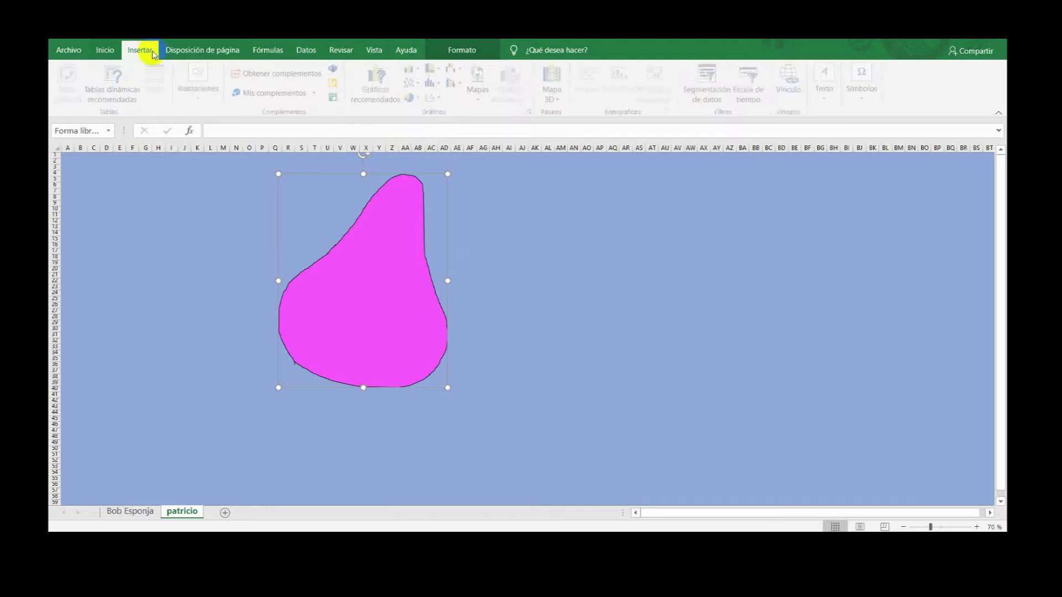
pyautogui.click(209, 102)
pyautogui.click(197, 152)
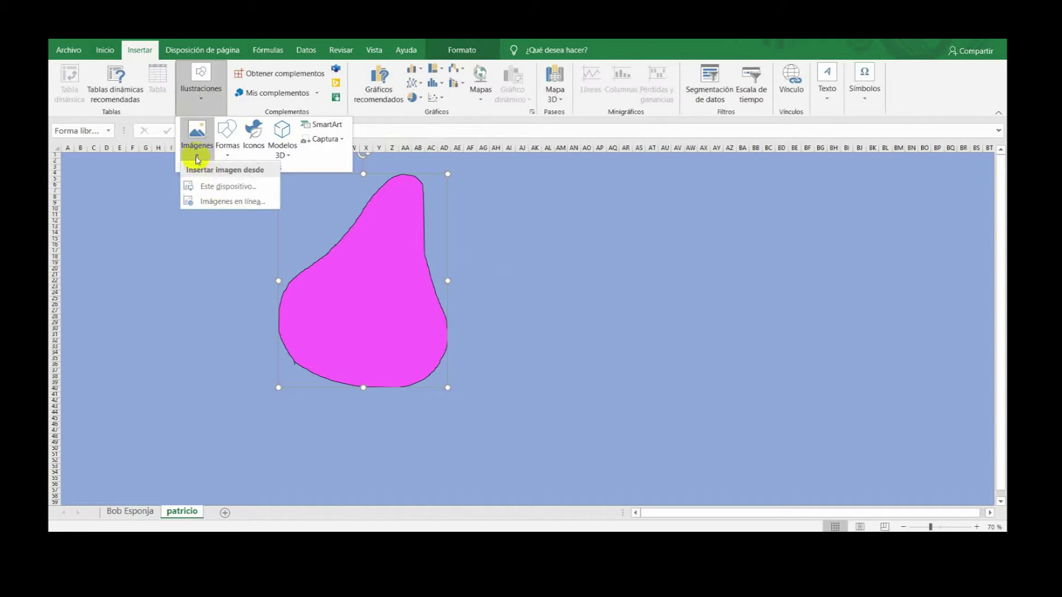
pyautogui.click(198, 157)
pyautogui.click(226, 144)
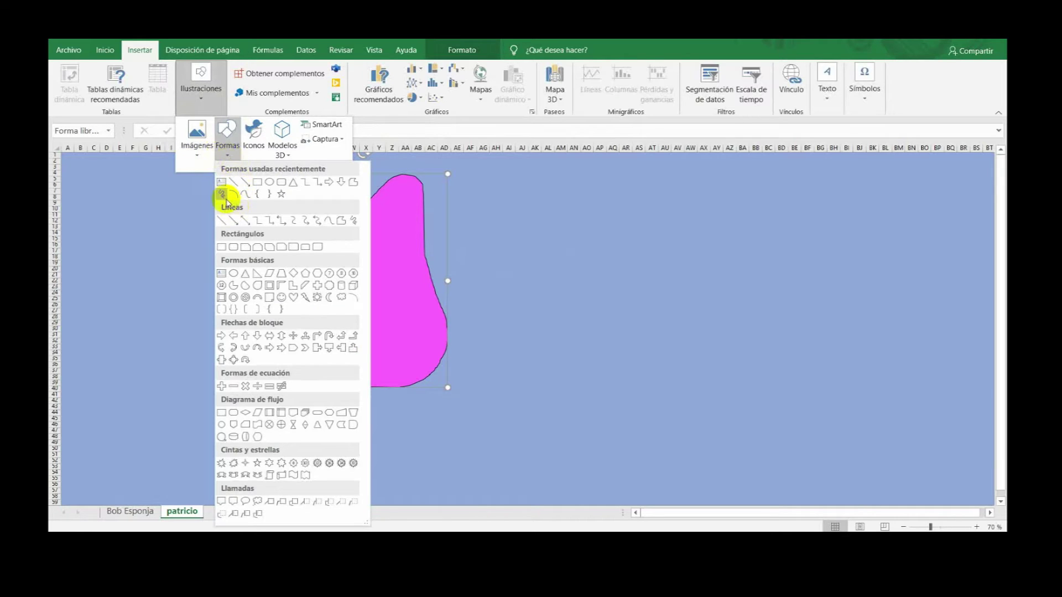
pyautogui.click(222, 194)
pyautogui.moveTo(415, 264)
pyautogui.mouseDown()
pyautogui.moveTo(441, 242)
pyautogui.moveTo(477, 242)
pyautogui.moveTo(427, 293)
pyautogui.mouseUp()
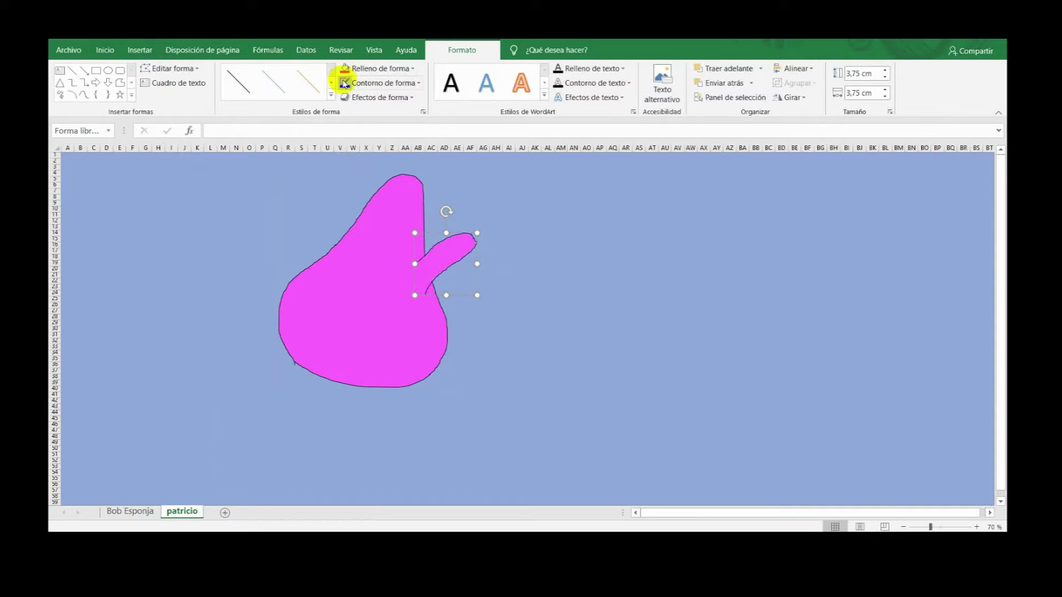
# Step: Try to draw a freehand arm about 3.2 cm high and 3.1 cm wide on the body's left side
pyautogui.click(141, 52)
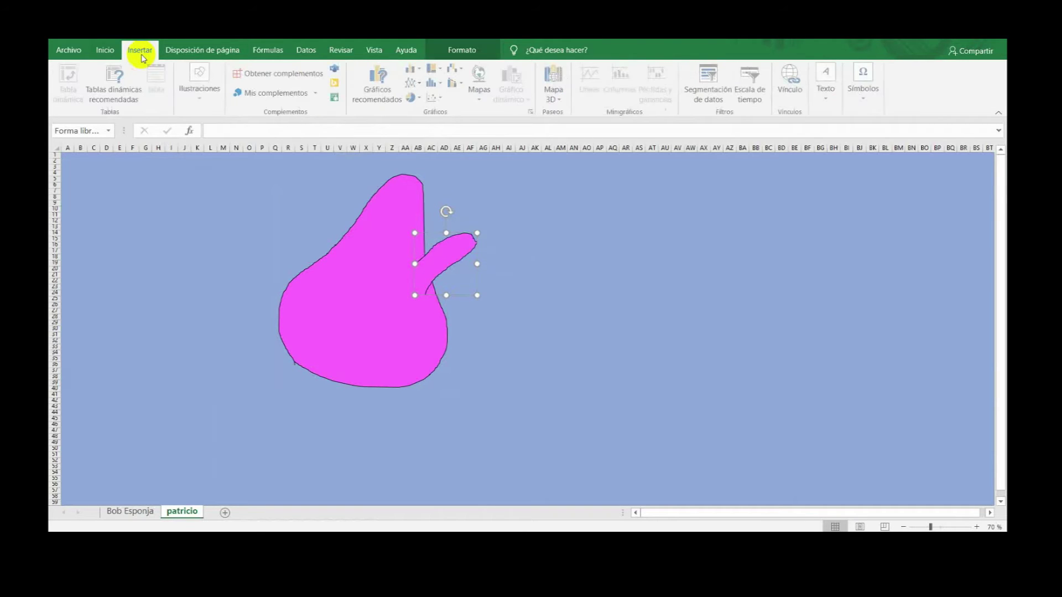
pyautogui.click(194, 100)
pyautogui.click(227, 145)
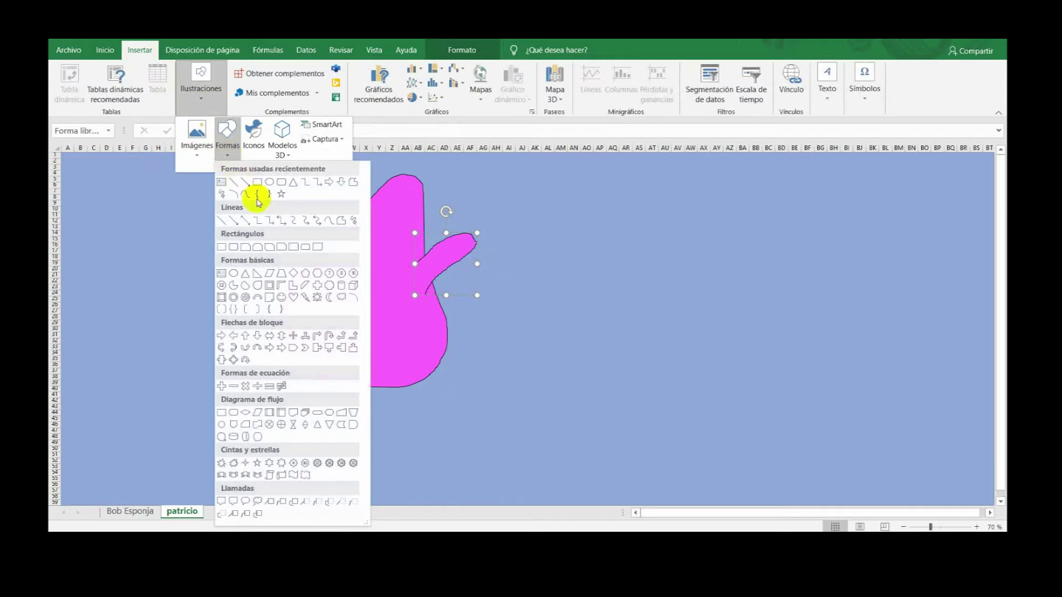
pyautogui.click(222, 193)
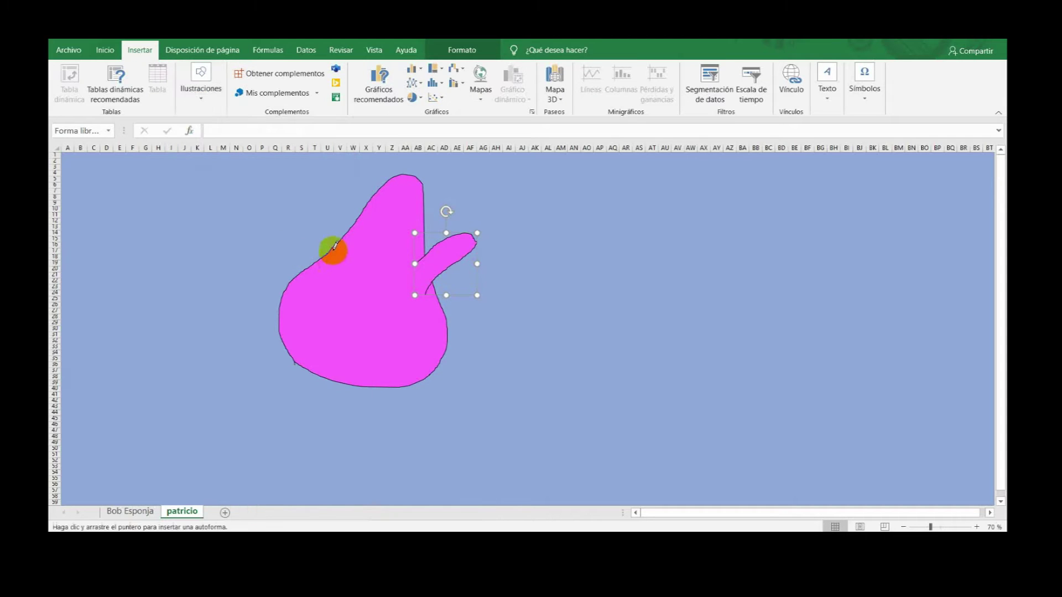
pyautogui.moveTo(280, 226); pyautogui.dragTo(290, 276)
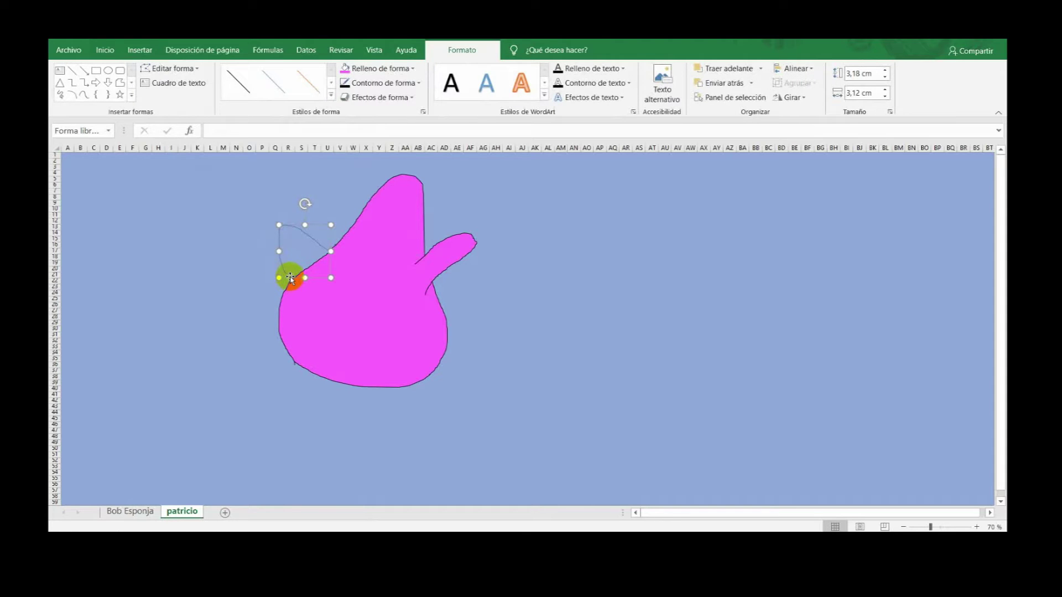
pyautogui.press('Escape')
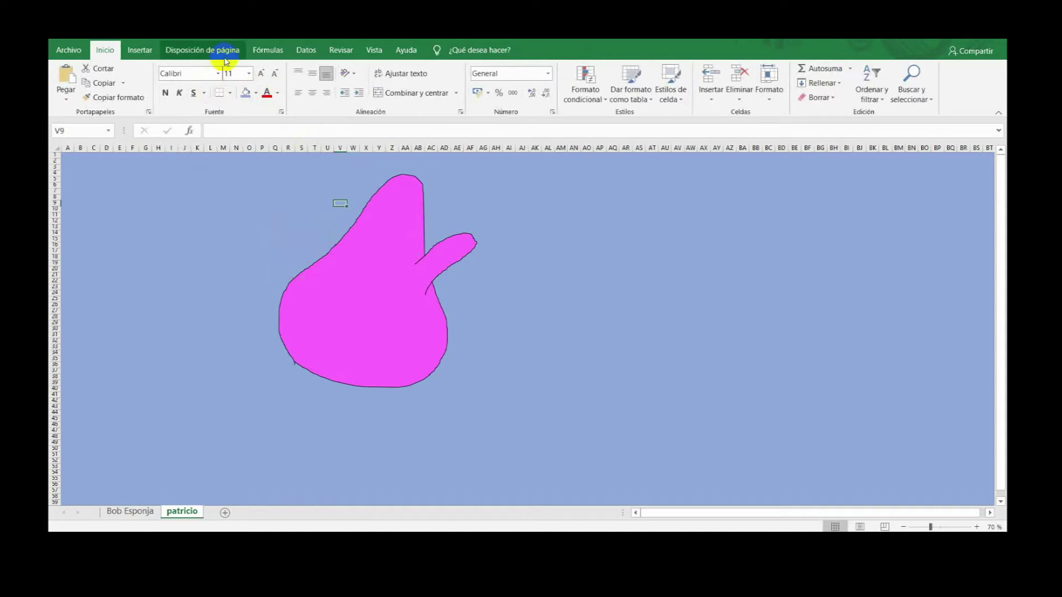
# Step: Draw a smaller freehand arm about 2.1 cm high and 2.7 cm wide on the body's left side
pyautogui.click(149, 52)
pyautogui.click(208, 102)
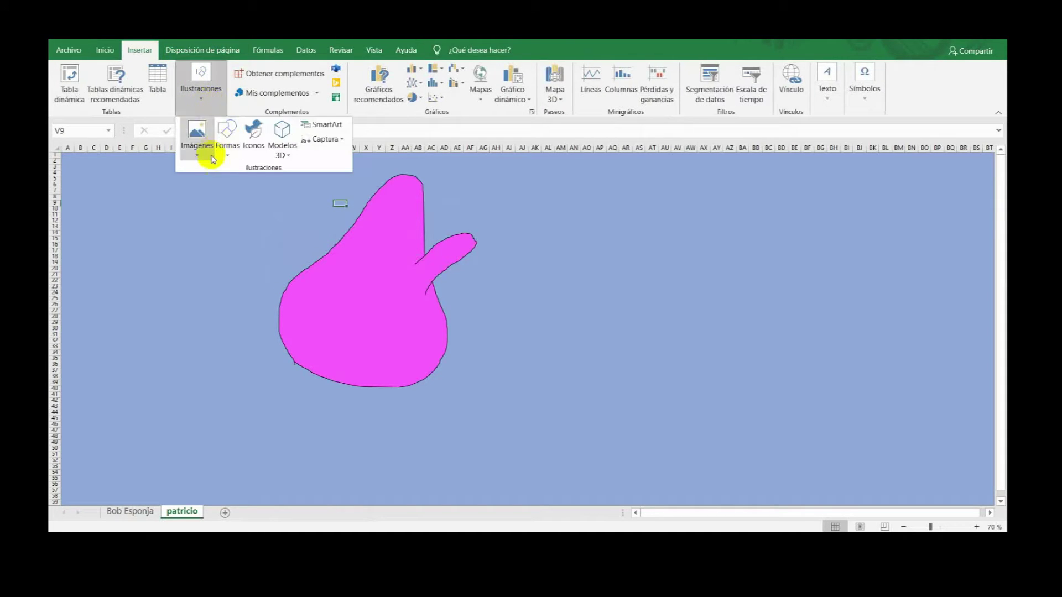
pyautogui.click(227, 141)
pyautogui.click(233, 193)
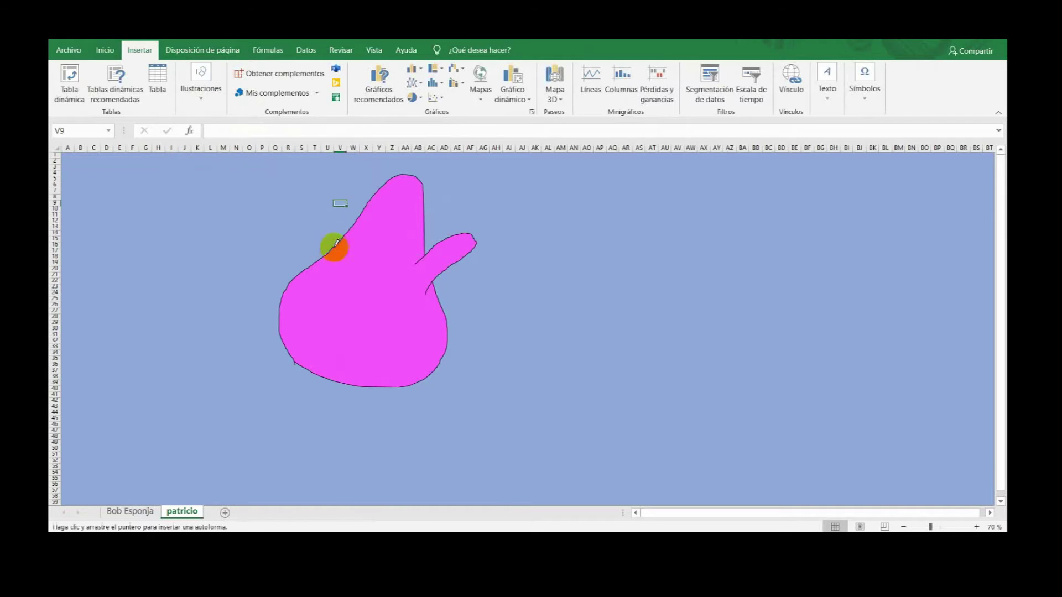
pyautogui.moveTo(329, 242); pyautogui.dragTo(299, 230)
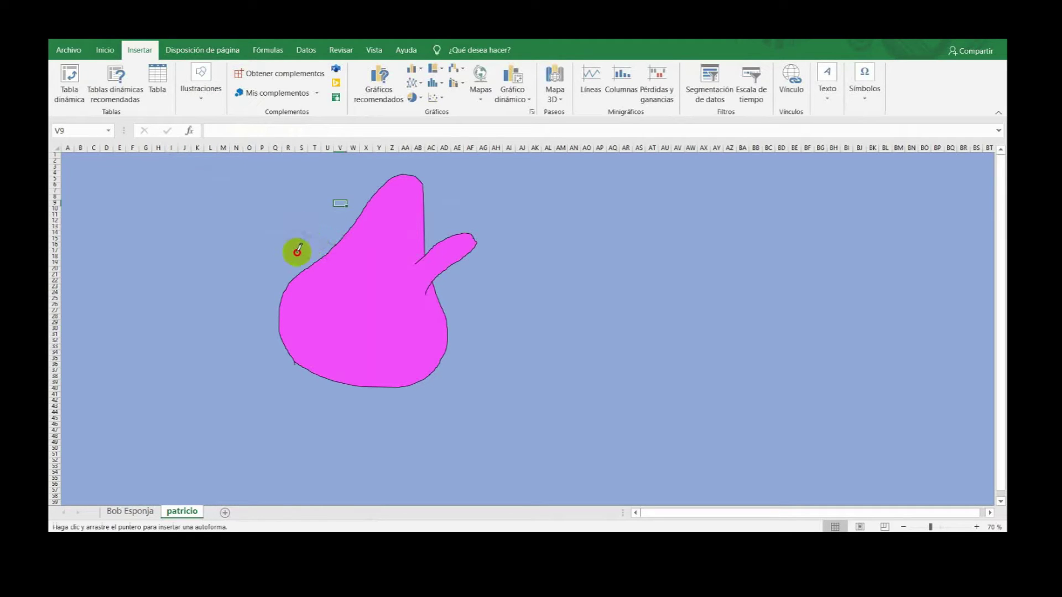
pyautogui.moveTo(311, 263); pyautogui.dragTo(334, 247)
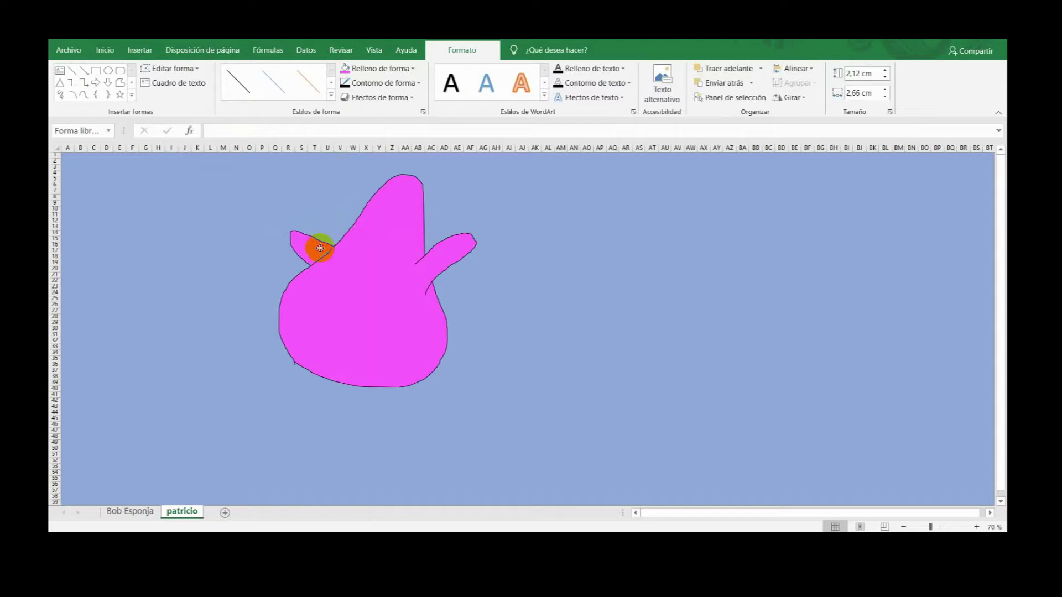
pyautogui.keyDown('ctrl'); pyautogui.click(369, 280); pyautogui.keyUp('ctrl')
pyautogui.rightClick(464, 246)
pyautogui.click(178, 238)
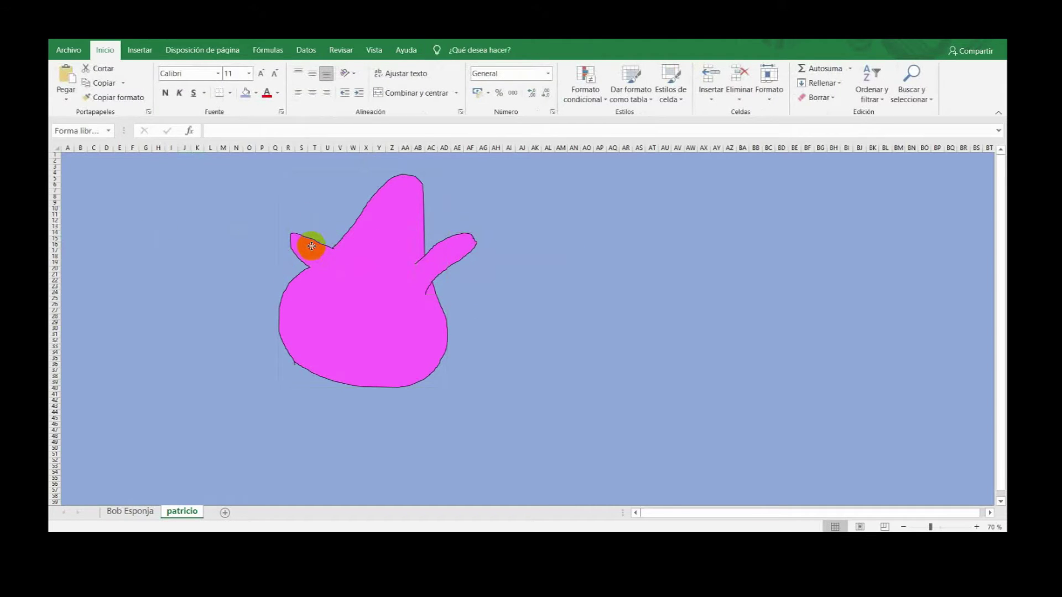
# Step: Send the left arm to the back so it sits behind the body
pyautogui.click(311, 246)
pyautogui.rightClick(312, 246)
pyautogui.click(368, 382)
# Step: Group the body with both arms into one object
pyautogui.keyDown('ctrl'); pyautogui.click(437, 256); pyautogui.keyUp('ctrl')
pyautogui.keyDown('ctrl'); pyautogui.click(380, 246); pyautogui.keyUp('ctrl')
pyautogui.rightClick(380, 244)
pyautogui.moveTo(435, 316)
pyautogui.click(517, 317)
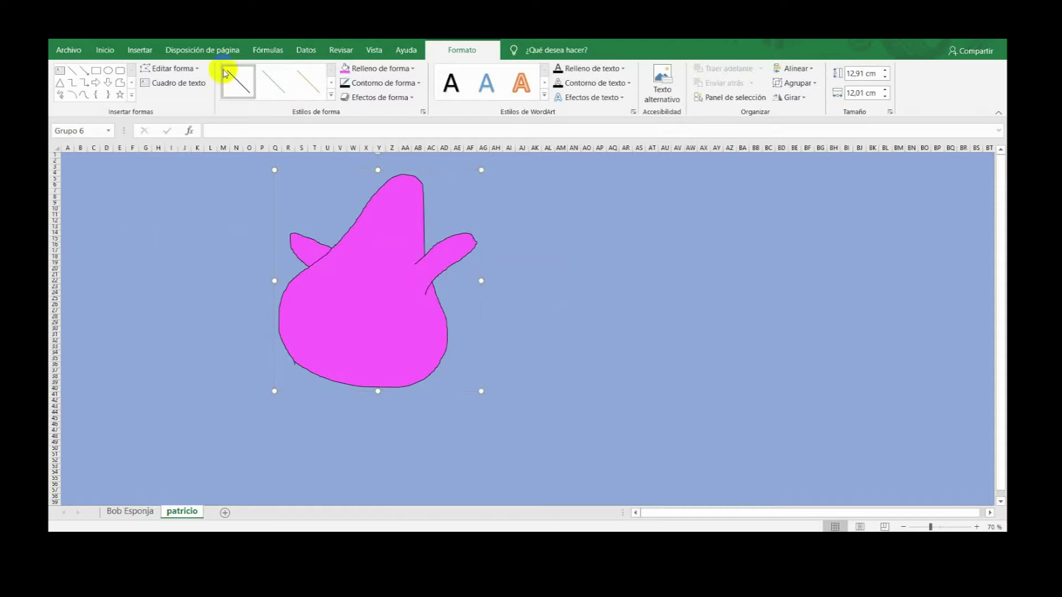
# Step: Draw a freehand leg about 2.75 cm high and 3 cm wide hanging from the body's lower edge
pyautogui.click(140, 50)
pyautogui.click(201, 83)
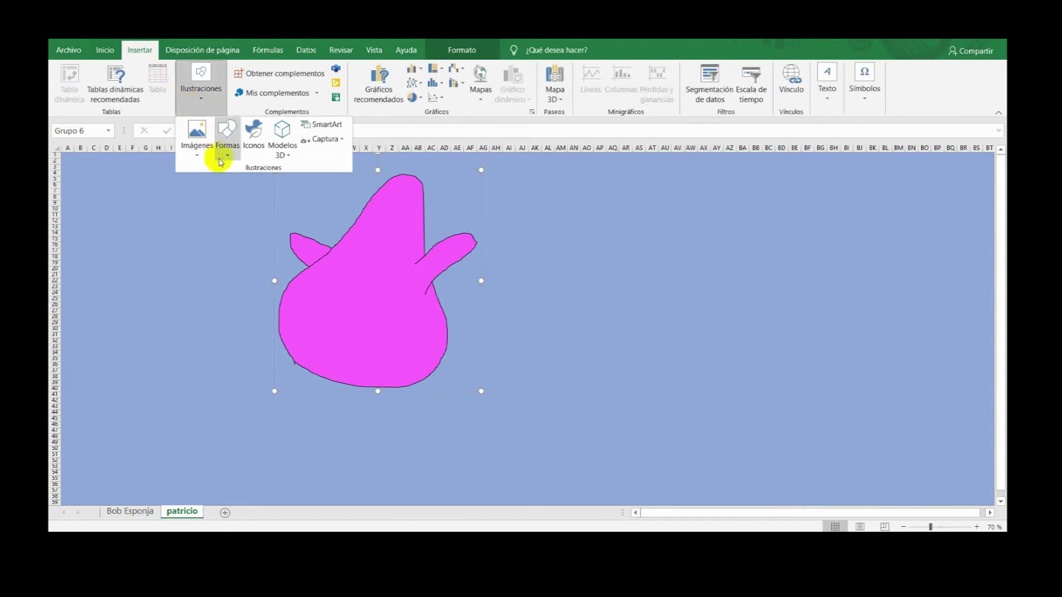
pyautogui.click(221, 161)
pyautogui.click(220, 186)
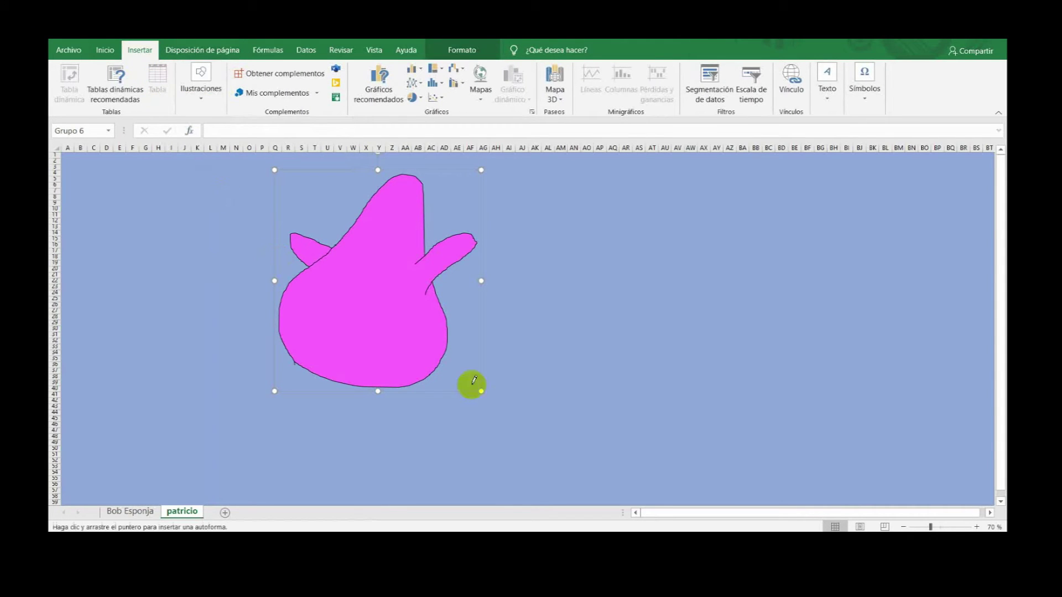
pyautogui.click(401, 374)
pyautogui.moveTo(399, 396)
pyautogui.mouseDown()
pyautogui.moveTo(411, 419)
pyautogui.moveTo(361, 377)
pyautogui.mouseUp()
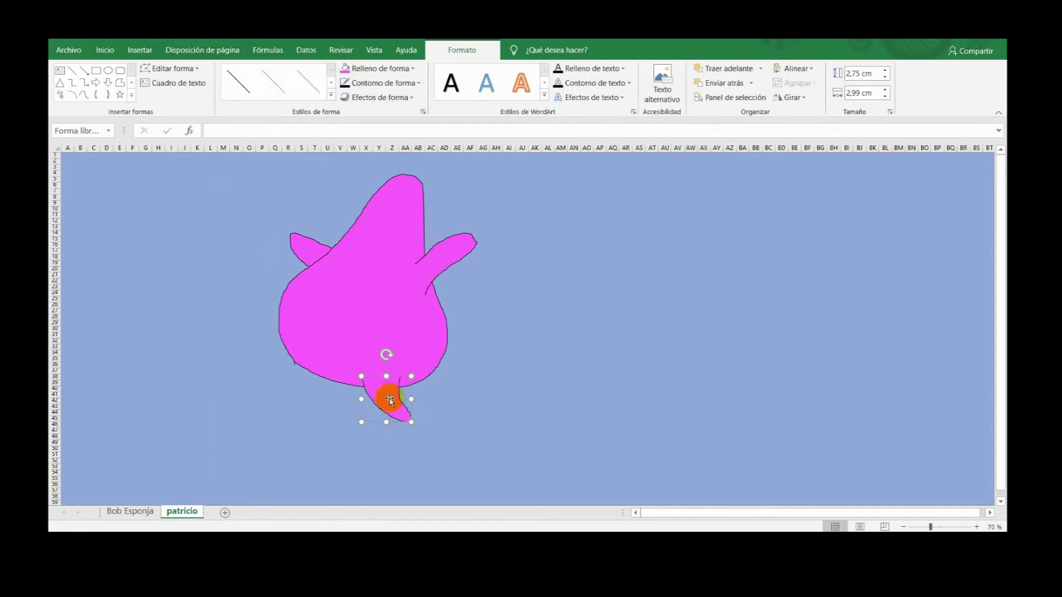
# Step: Copy the leg to the body's lower-left edge and rotate the copy clockwise so it points downward
pyautogui.click(113, 55)
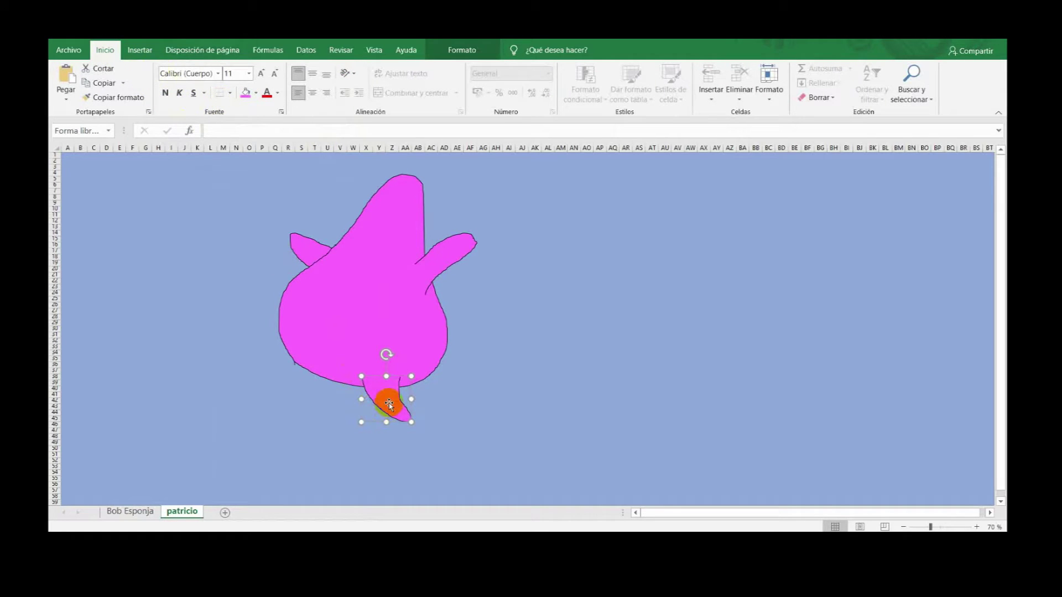
pyautogui.moveTo(392, 408); pyautogui.dragTo(294, 402)
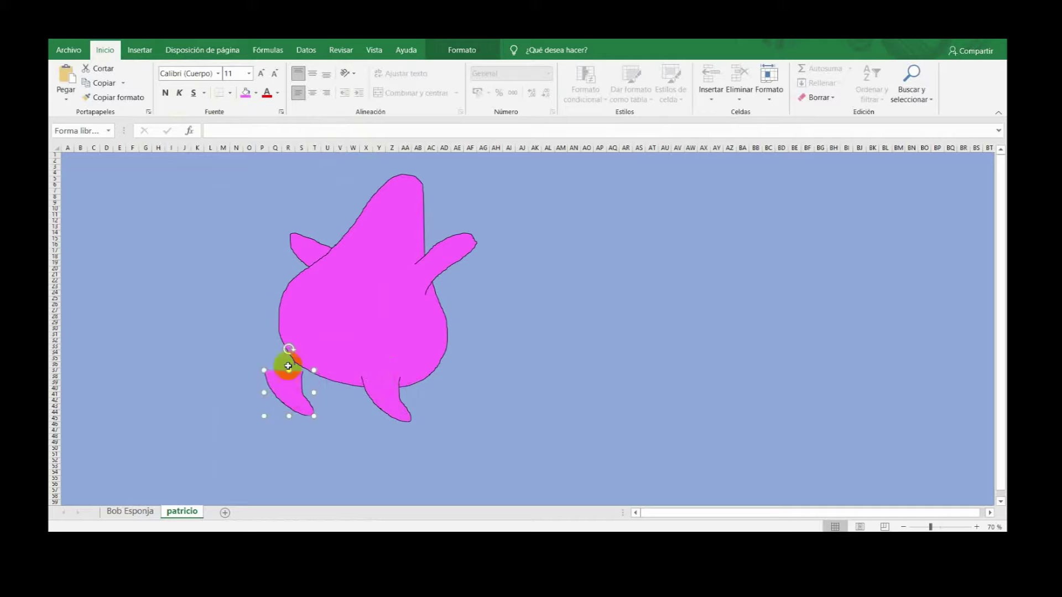
pyautogui.moveTo(292, 346); pyautogui.dragTo(297, 375)
# Step: Send the copied leg to the back, behind the body
pyautogui.rightClick(297, 376)
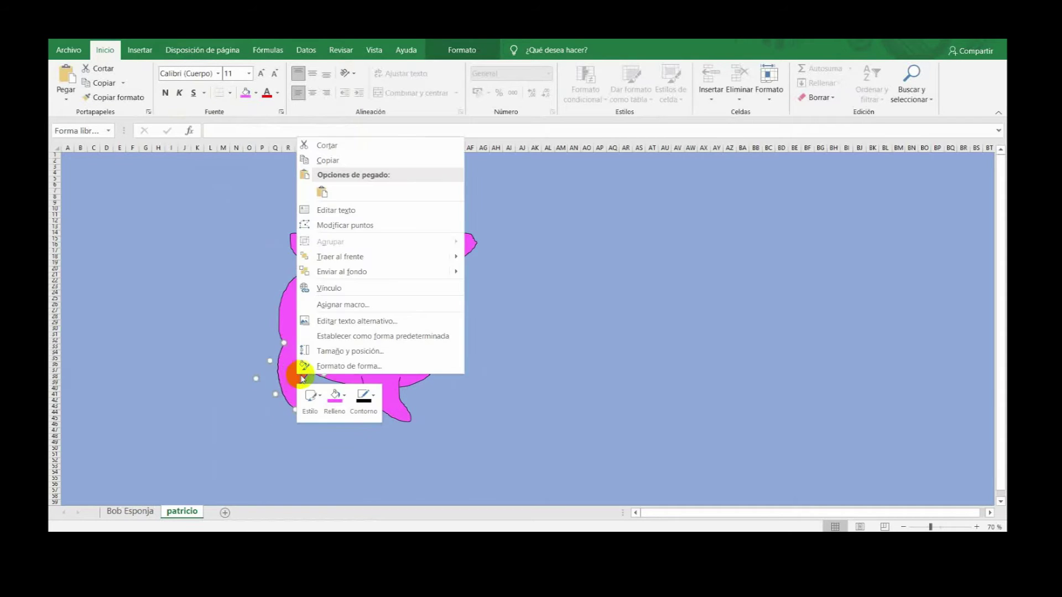
pyautogui.click(354, 271)
# Step: Group both legs with the body and arms, and move the whole figure slightly down and to the right
pyautogui.rightClick(368, 294)
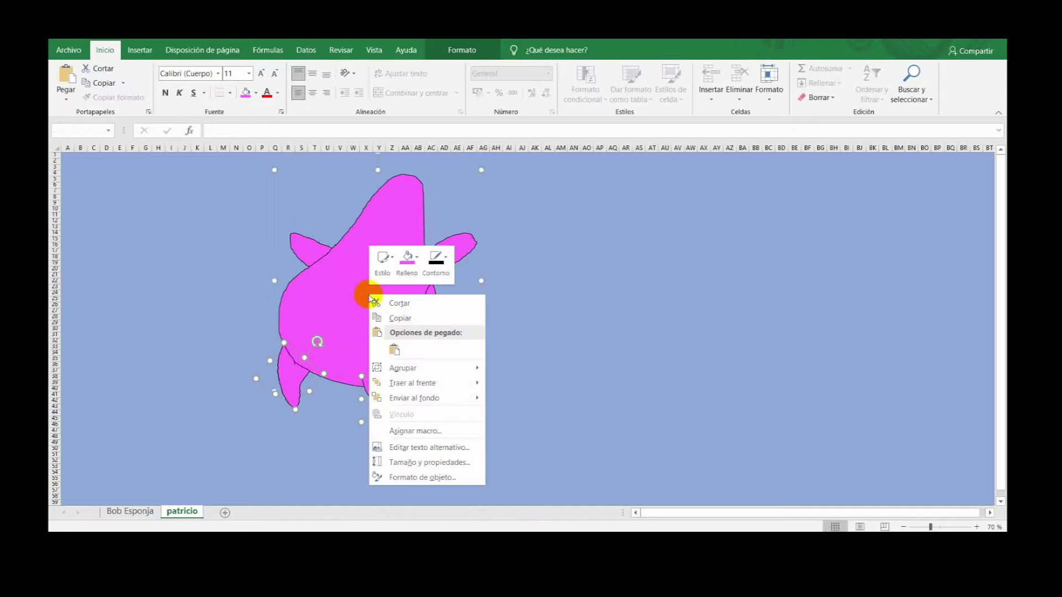
pyautogui.moveTo(438, 363)
pyautogui.click(517, 368)
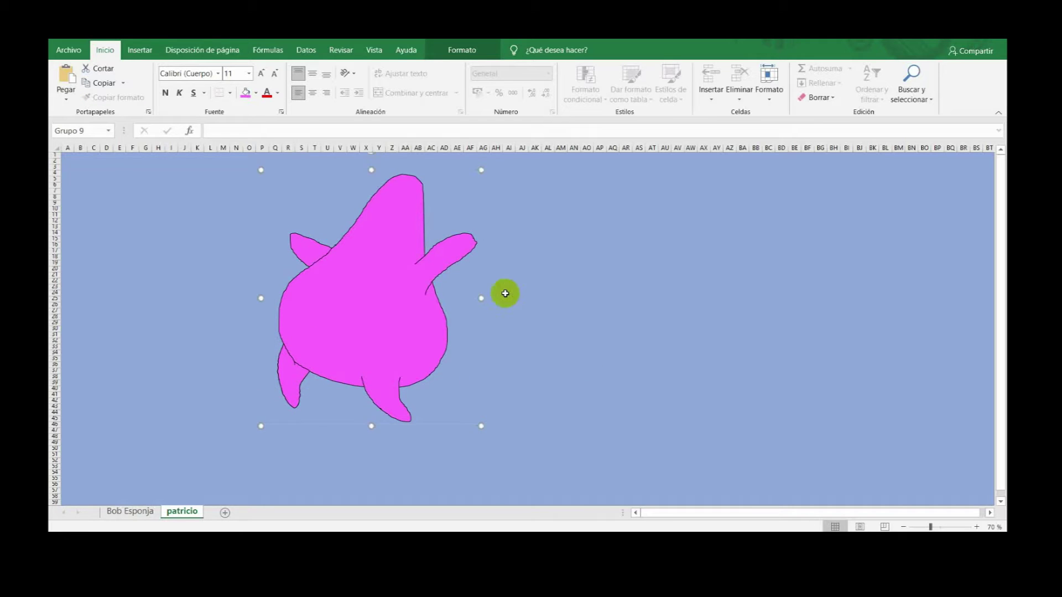
pyautogui.moveTo(361, 227); pyautogui.dragTo(398, 261)
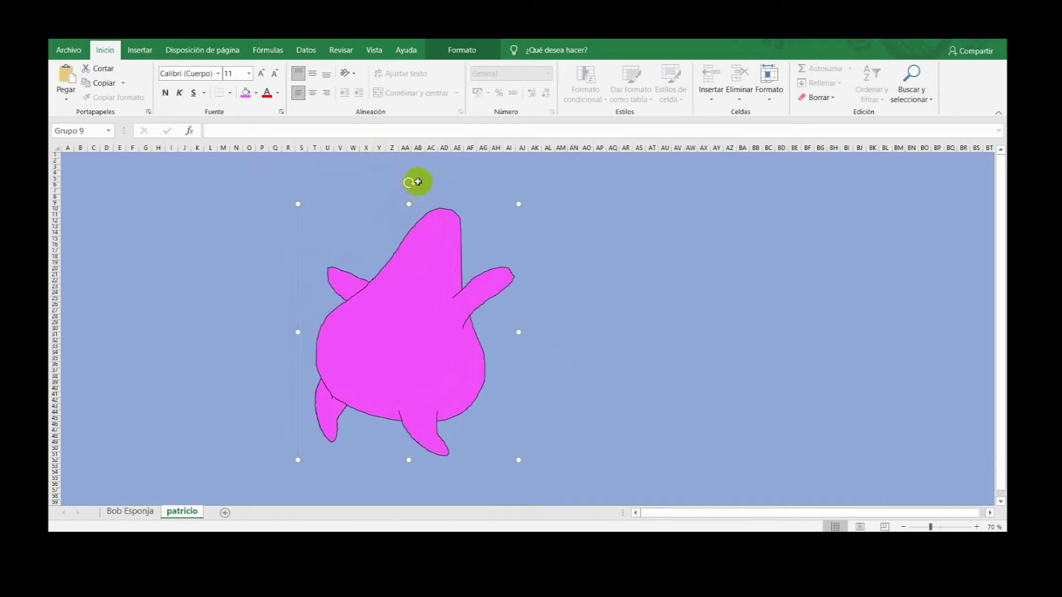
# Step: Tilt the whole figure slightly counterclockwise and enlarge it, keeping it slightly lower and to the right on the sheet
pyautogui.moveTo(407, 181); pyautogui.dragTo(389, 182)
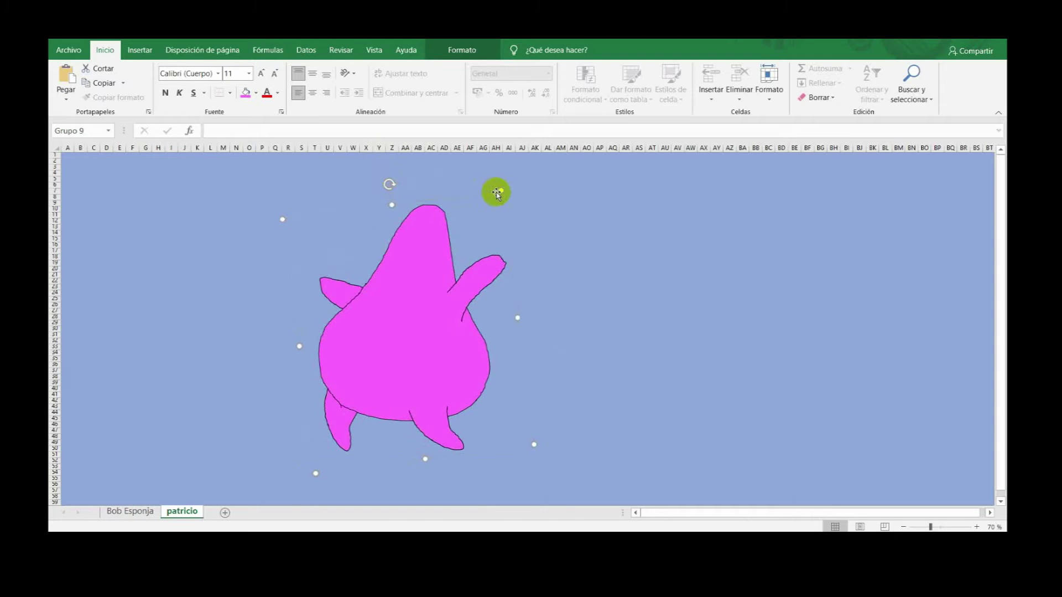
pyautogui.moveTo(499, 191); pyautogui.dragTo(523, 162)
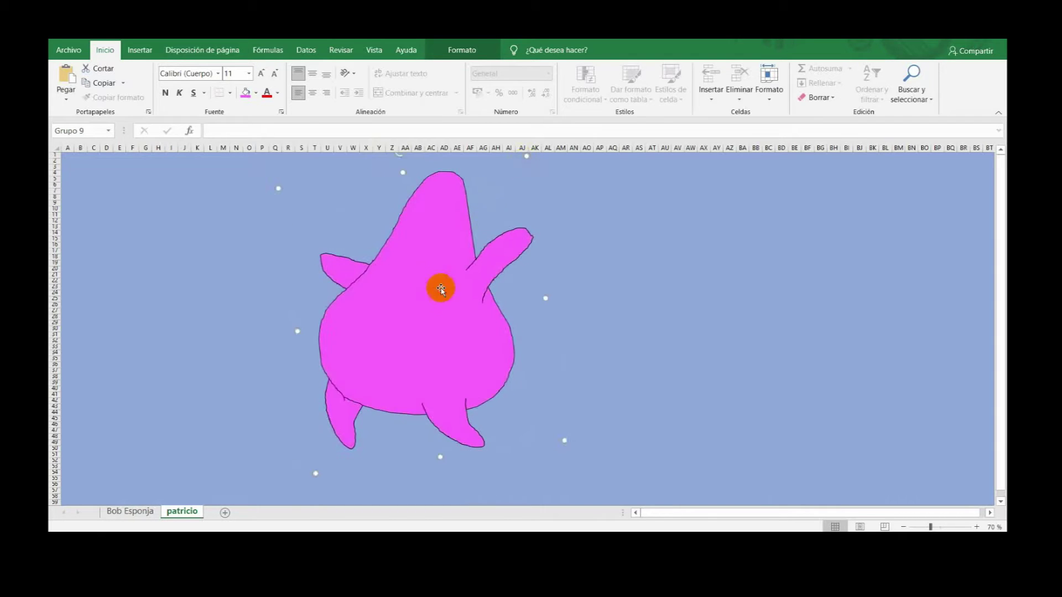
pyautogui.moveTo(438, 287); pyautogui.dragTo(447, 307)
# Step: Draw a freehand trouser cuff about 2.3 cm high and 2.11 cm wide across the left leg and fill it light green
pyautogui.click(140, 49)
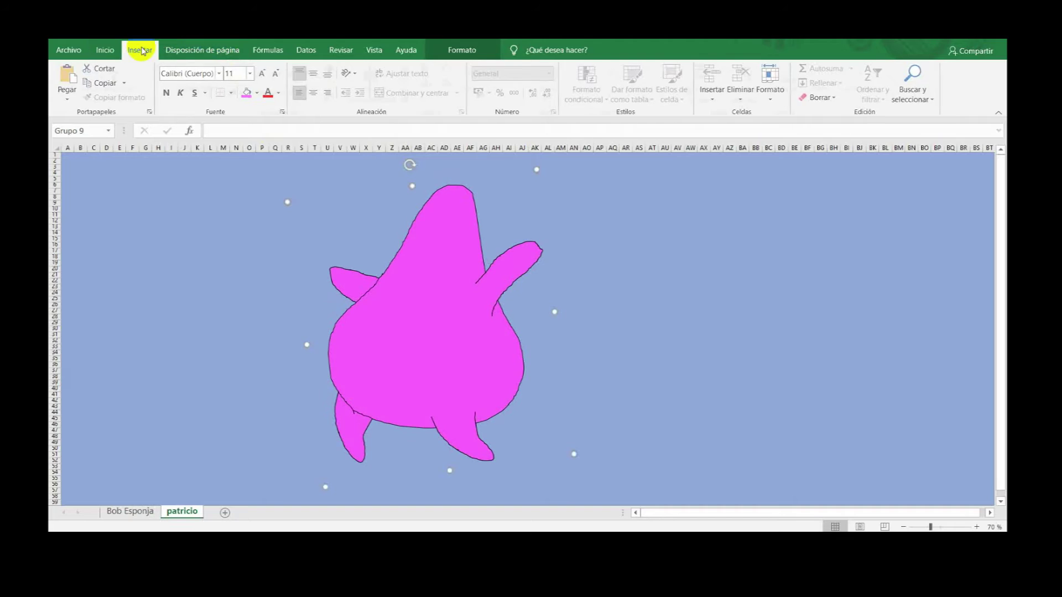
pyautogui.click(194, 104)
pyautogui.click(224, 143)
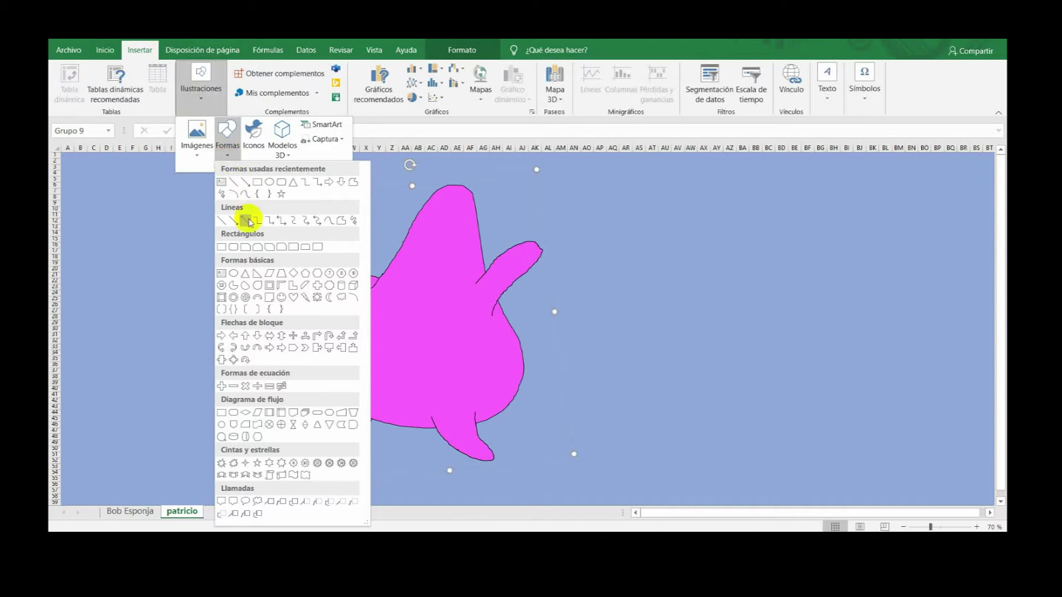
pyautogui.click(222, 195)
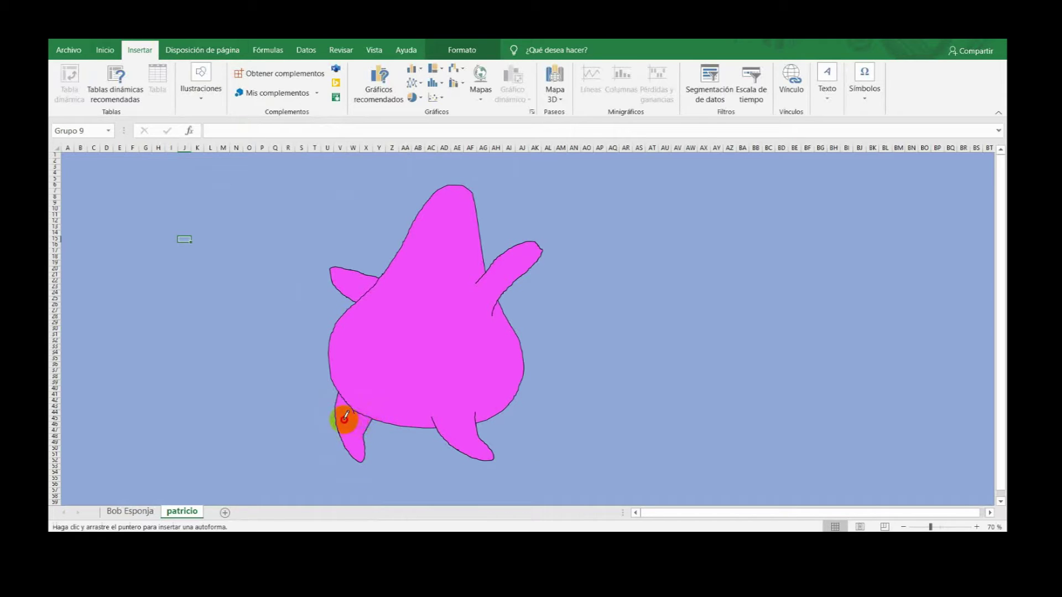
pyautogui.moveTo(336, 396); pyautogui.dragTo(338, 394)
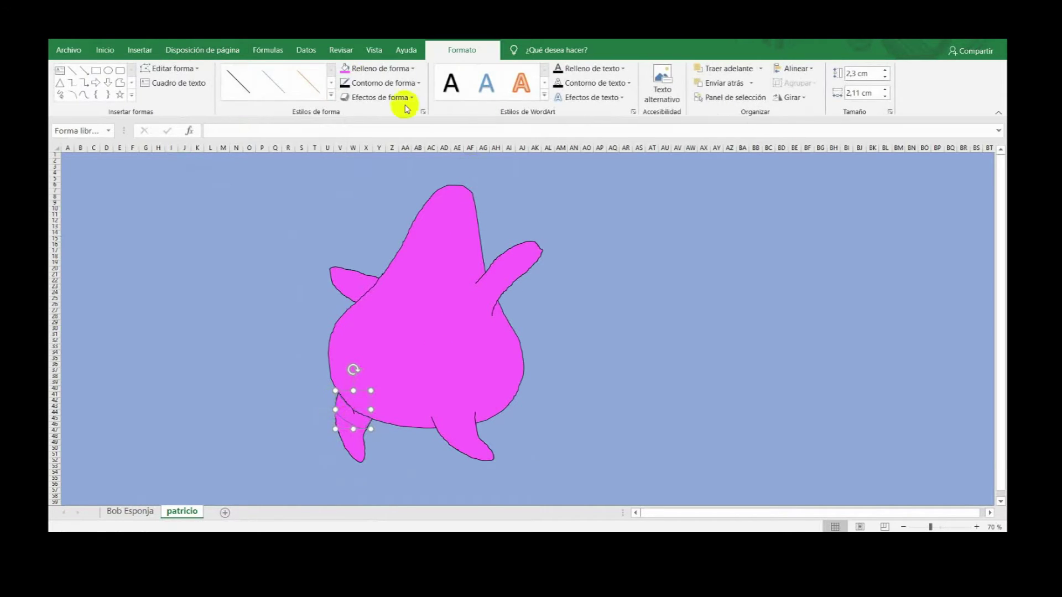
pyautogui.click(360, 68)
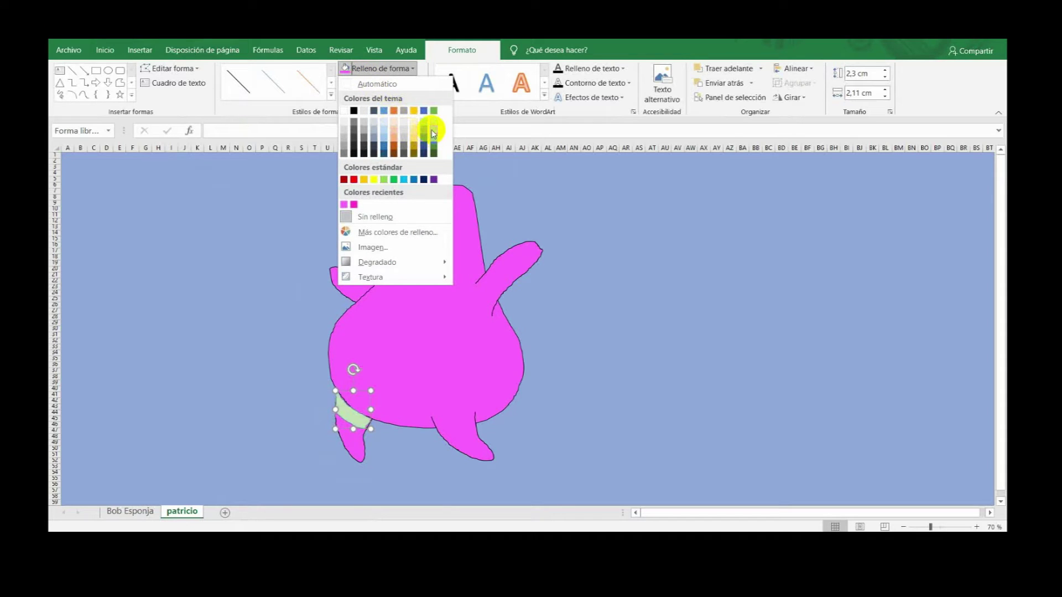
pyautogui.click(385, 180)
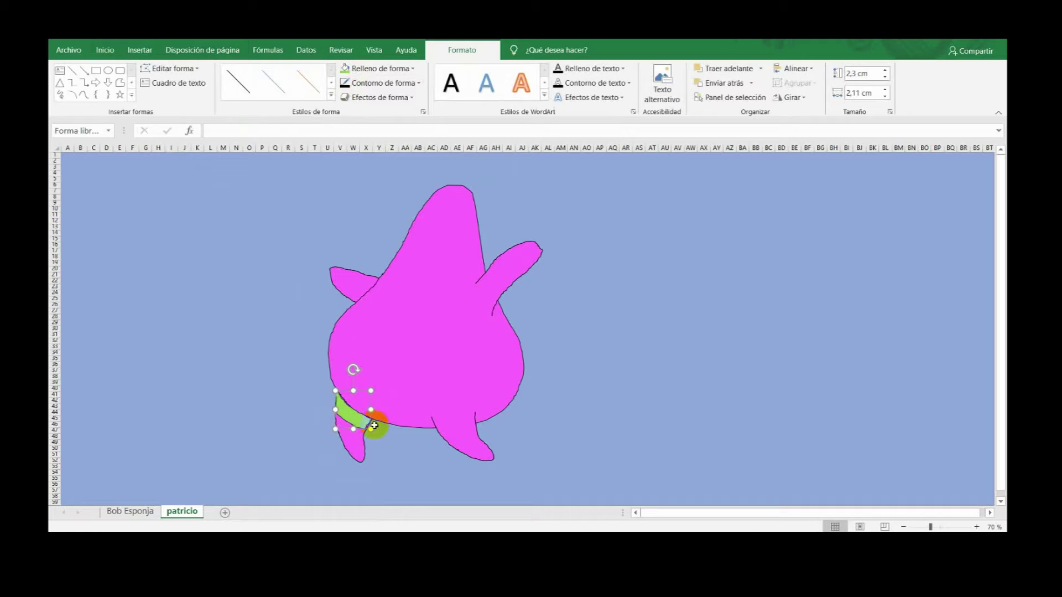
# Step: Copy the green cuff onto the right leg, rotating it counterclockwise and resizing it to about 2.36 by 2.21 cm to fit
pyautogui.moveTo(372, 428)
pyautogui.mouseDown()
pyautogui.moveTo(380, 420)
pyautogui.moveTo(403, 429)
pyautogui.moveTo(449, 424)
pyautogui.mouseUp()
pyautogui.click(443, 376)
pyautogui.moveTo(443, 377); pyautogui.dragTo(409, 381)
pyautogui.click(450, 425)
pyautogui.moveTo(442, 437); pyautogui.dragTo(451, 433)
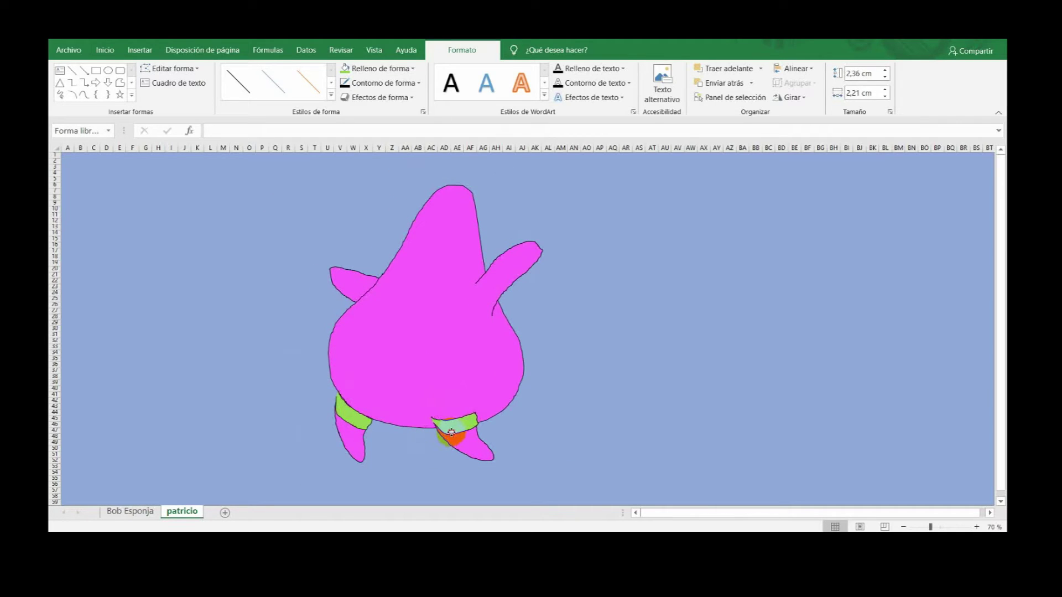
pyautogui.moveTo(451, 434); pyautogui.dragTo(452, 434)
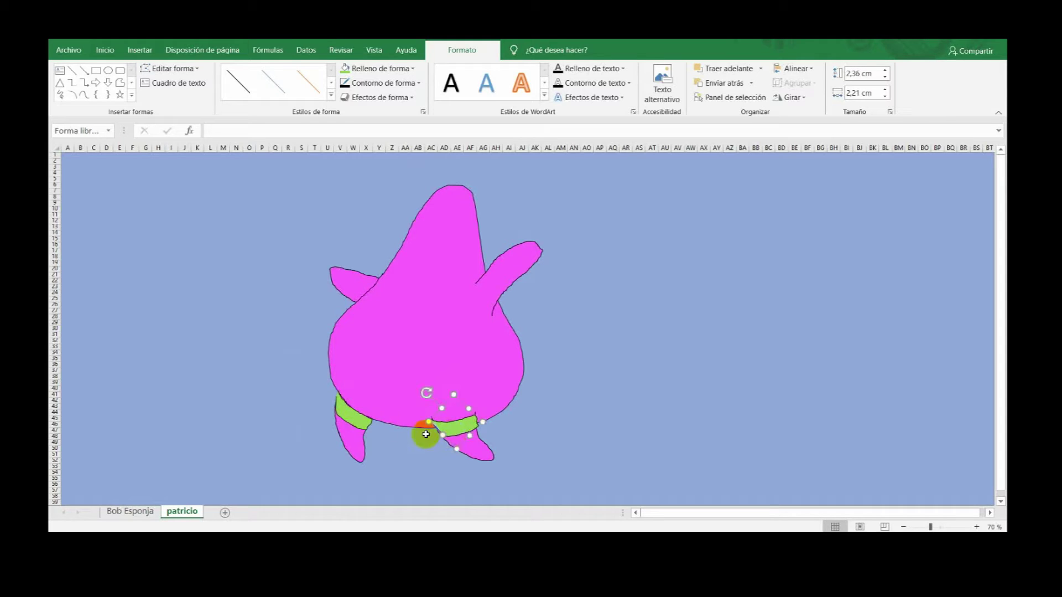
# Step: Group both green cuffs with the pink figure
pyautogui.keyDown('ctrl'); pyautogui.click(357, 424); pyautogui.keyUp('ctrl')
pyautogui.keyDown('ctrl'); pyautogui.click(384, 383); pyautogui.keyUp('ctrl')
pyautogui.rightClick(384, 383)
pyautogui.moveTo(479, 272)
pyautogui.click(534, 266)
# Step: Draw a closed freehand shorts shape about 3.81 cm high and 11.63 cm wide over the lower part of the body
pyautogui.click(140, 50)
pyautogui.click(204, 111)
pyautogui.click(226, 139)
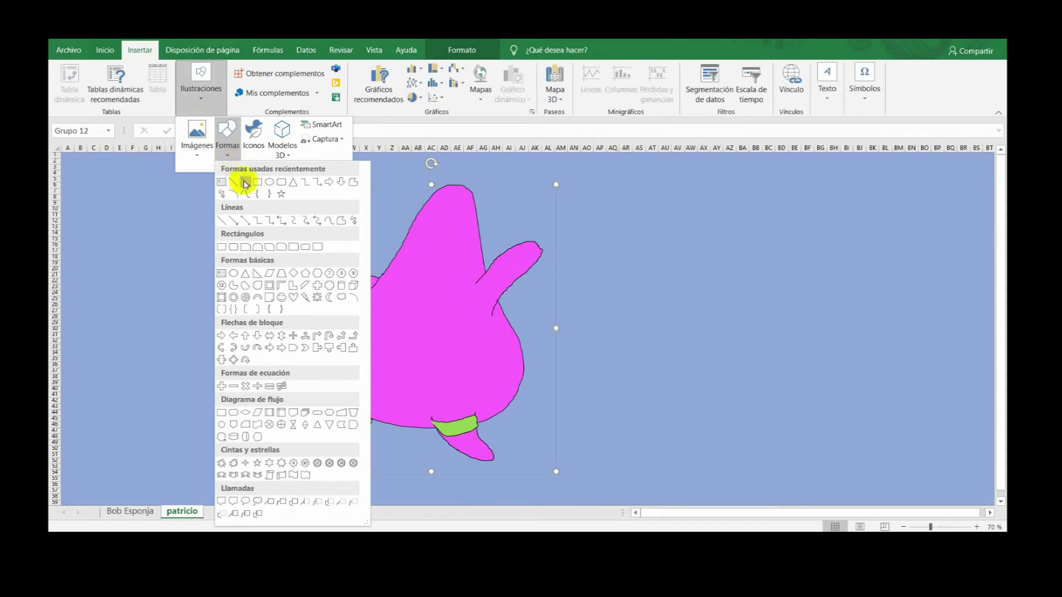
pyautogui.click(226, 193)
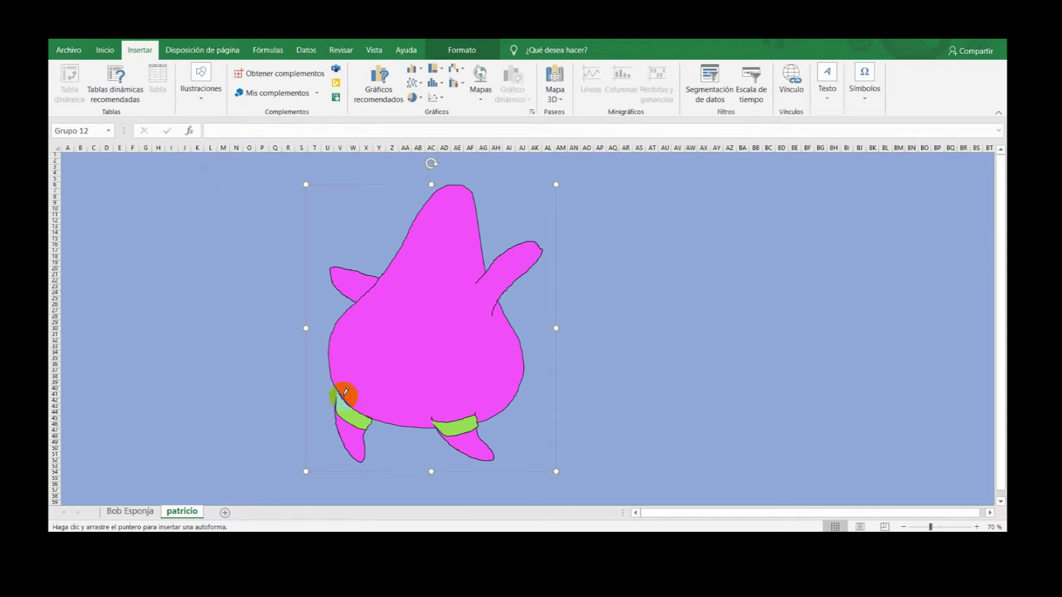
pyautogui.moveTo(353, 373)
pyautogui.mouseDown()
pyautogui.moveTo(458, 379)
pyautogui.moveTo(509, 367)
pyautogui.mouseUp()
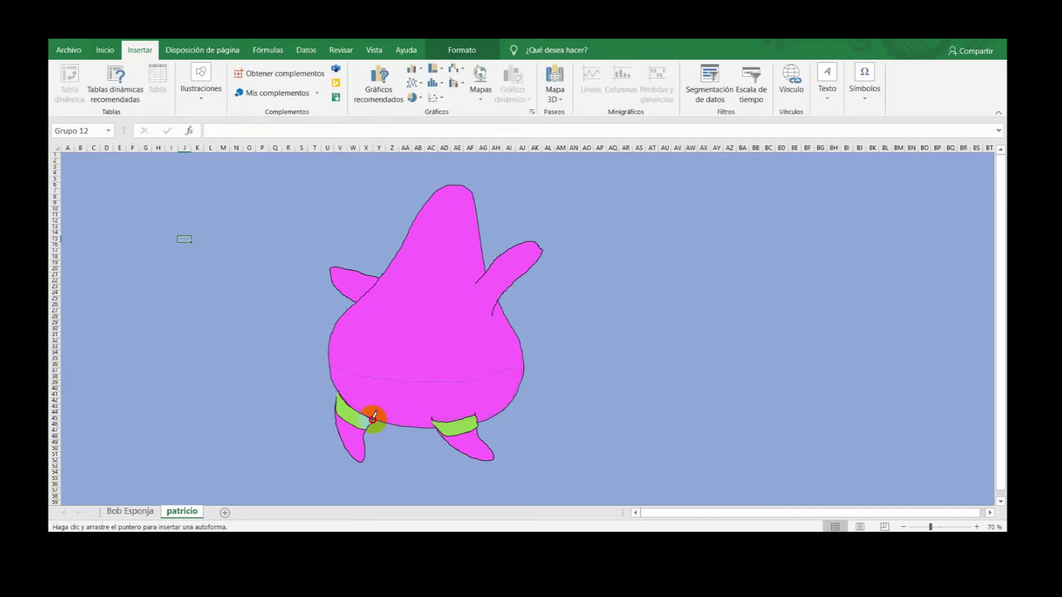
pyautogui.click(340, 391)
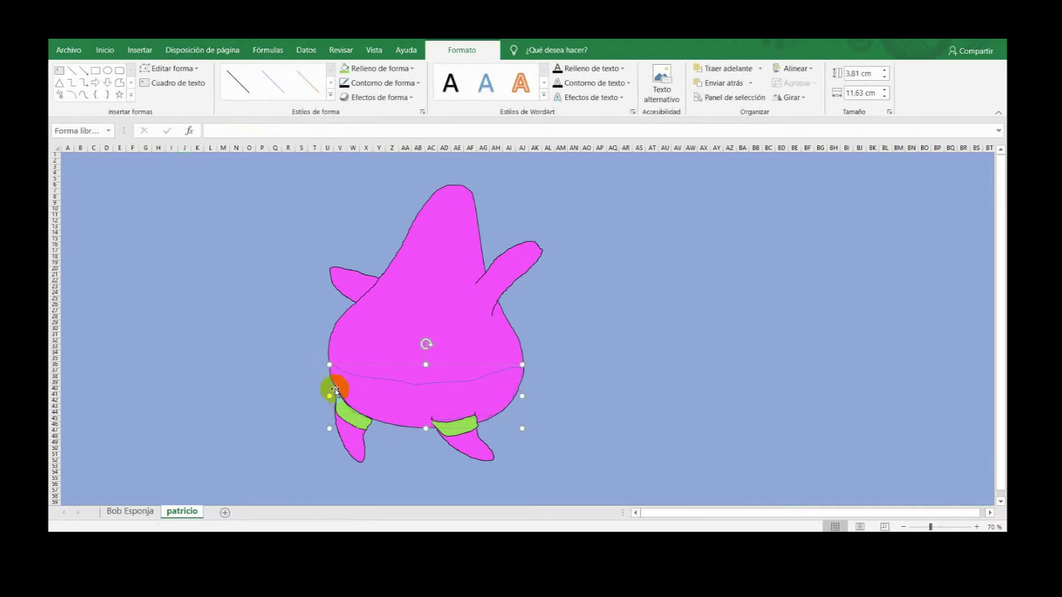
# Step: Fill the shorts with light green and stretch them downward to a height of 3.91 cm
pyautogui.click(346, 71)
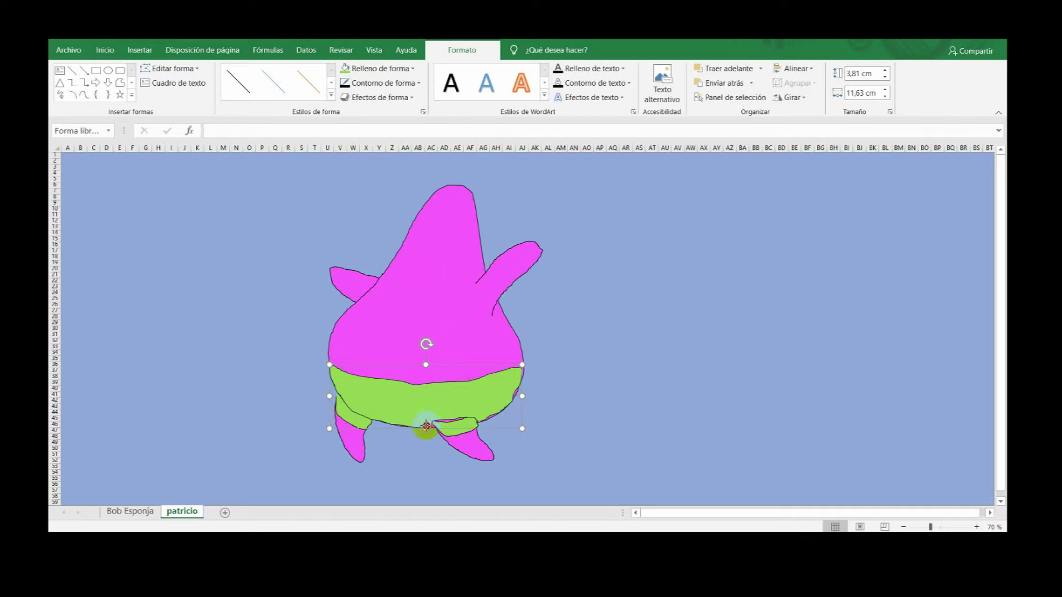
pyautogui.moveTo(426, 427); pyautogui.dragTo(427, 431)
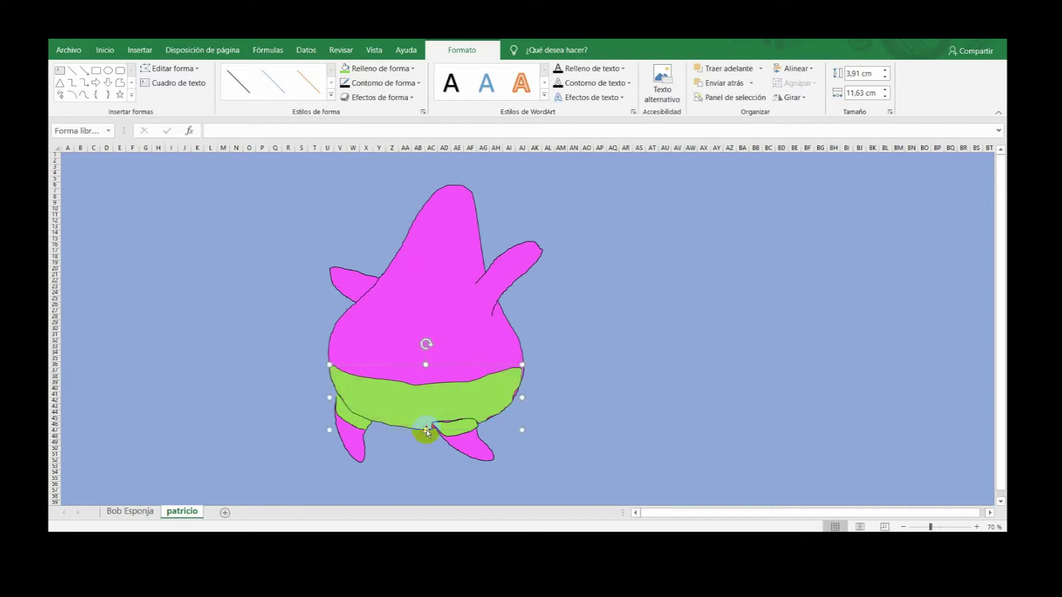
# Step: Group the green shorts with the rest of the figure
pyautogui.keyDown('ctrl'); pyautogui.click(444, 304); pyautogui.keyUp('ctrl')
pyautogui.rightClick(443, 304)
pyautogui.click(567, 376)
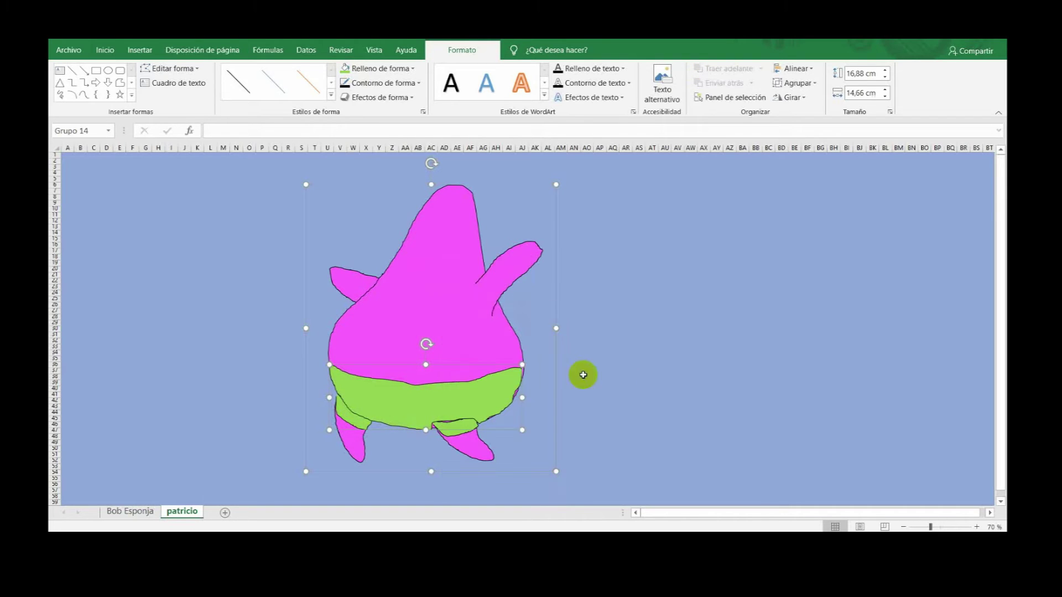
# Step: Draw a freehand waistband line about 11.41 cm wide just below the shorts' upper edge and give it a black outline
pyautogui.scroll(2, 426, 404)
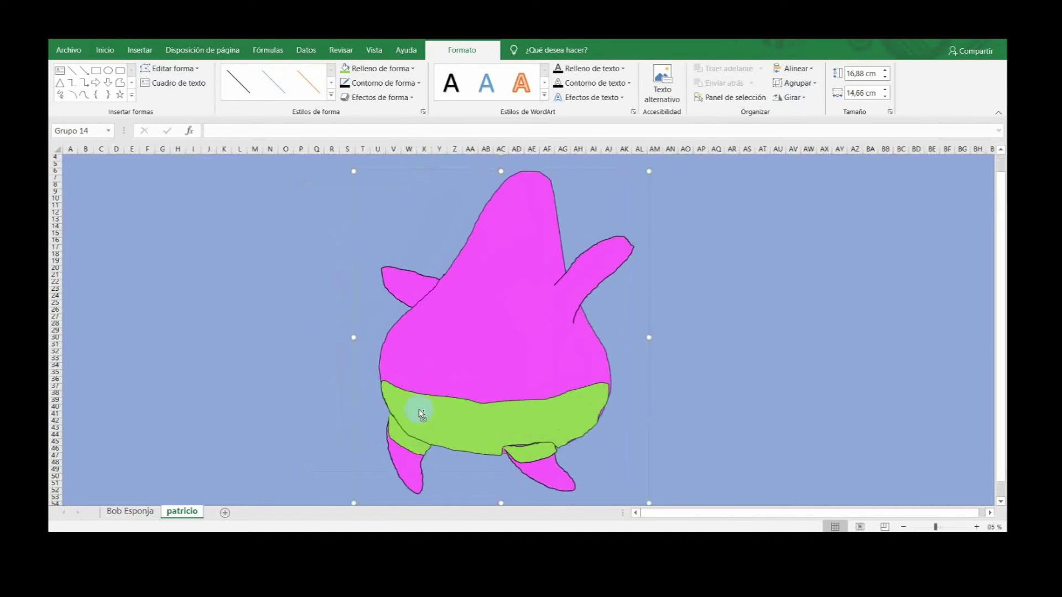
pyautogui.press('alt')
pyautogui.scroll(-1, 588, 406)
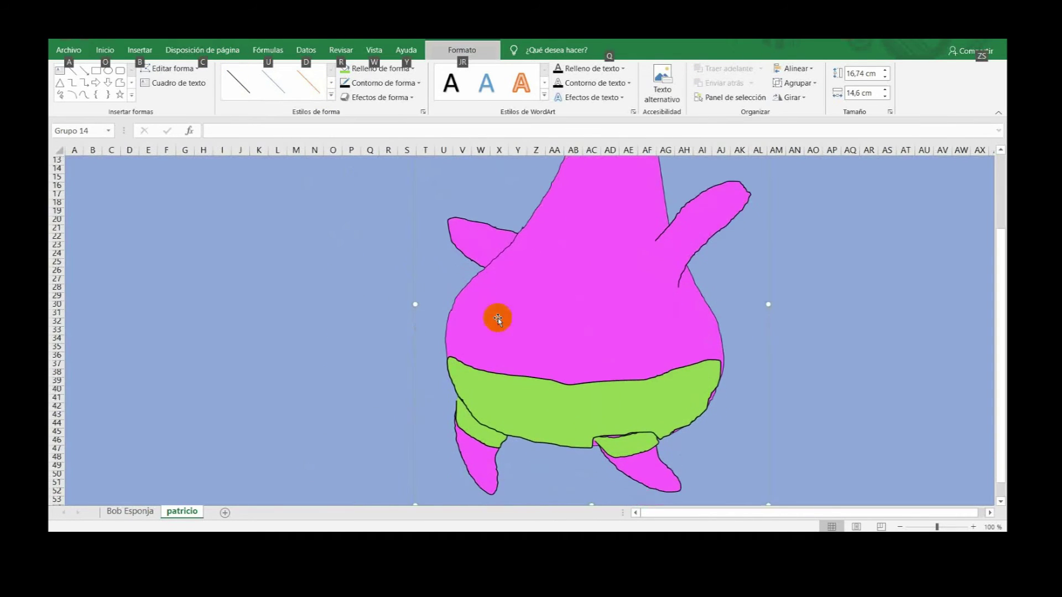
pyautogui.click(140, 50)
pyautogui.click(202, 94)
pyautogui.click(226, 135)
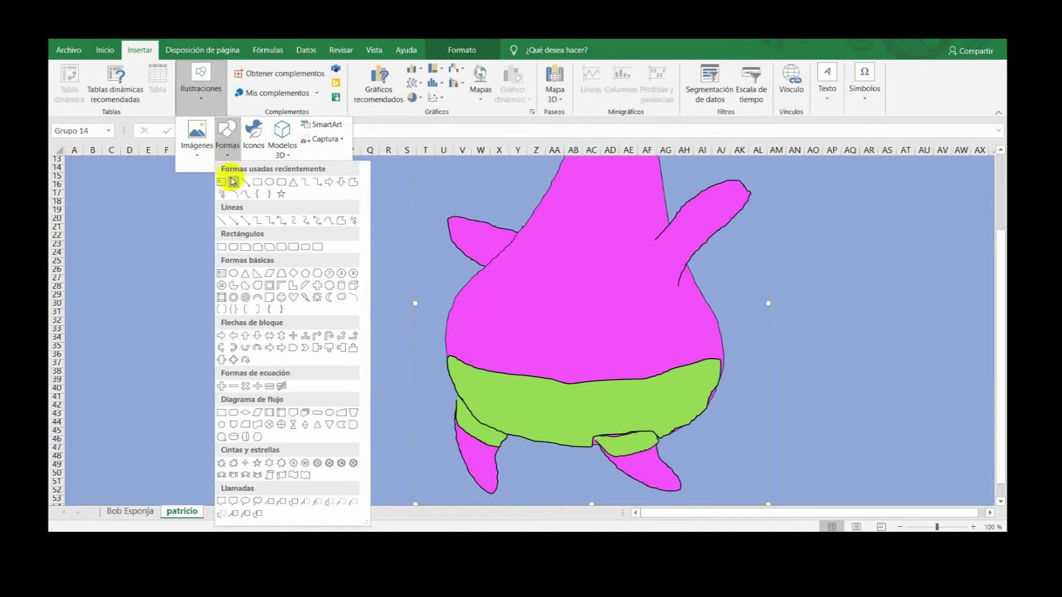
pyautogui.click(225, 193)
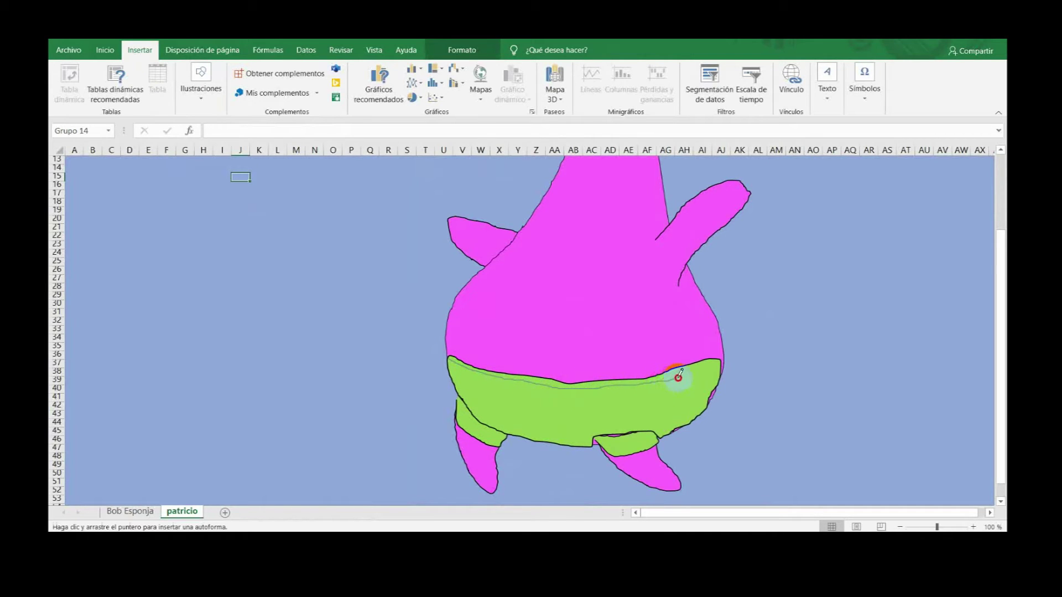
pyautogui.doubleClick(715, 362)
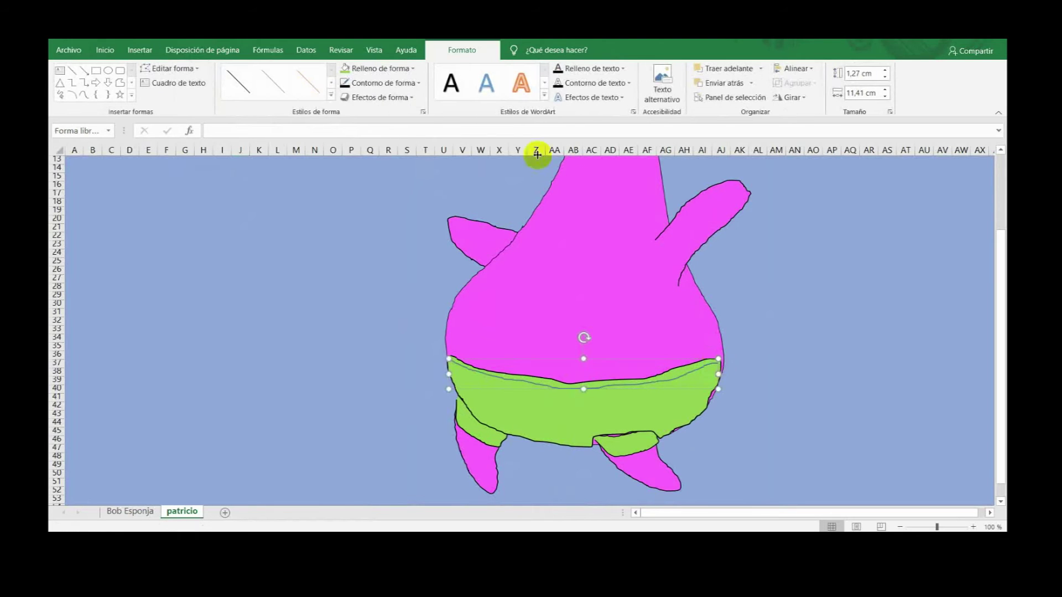
pyautogui.click(345, 86)
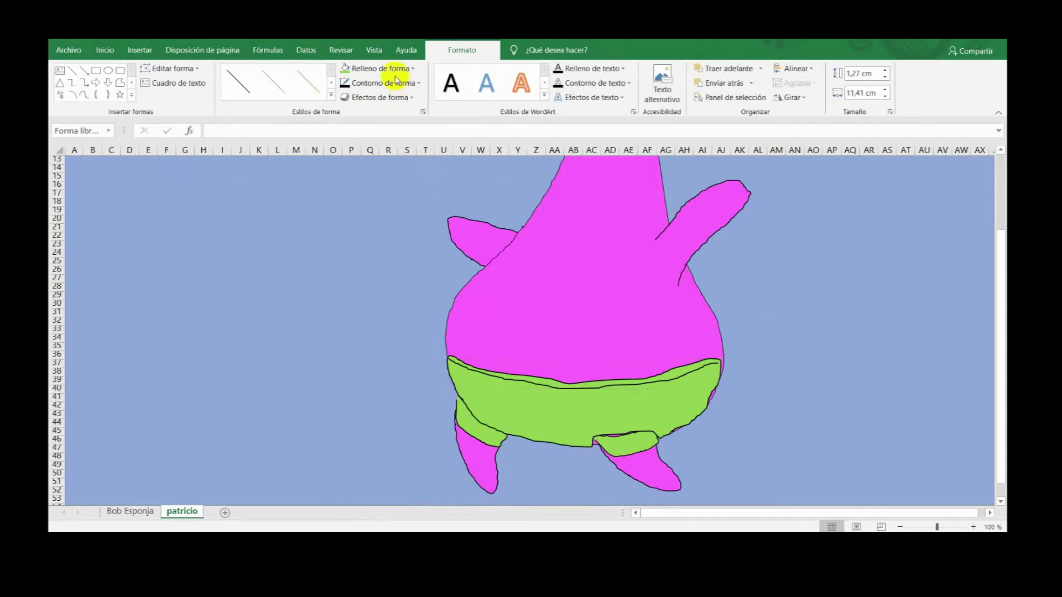
# Step: Group the waistband line with the whole figure
pyautogui.click(514, 381)
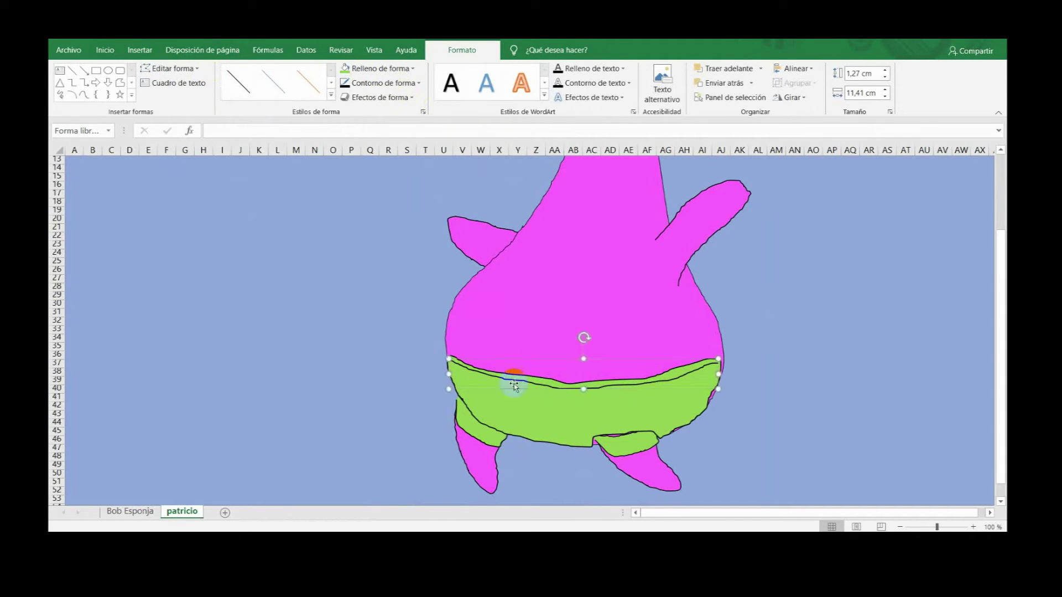
pyautogui.keyDown('shift'); pyautogui.click(542, 384); pyautogui.keyUp('shift')
pyautogui.rightClick(569, 321)
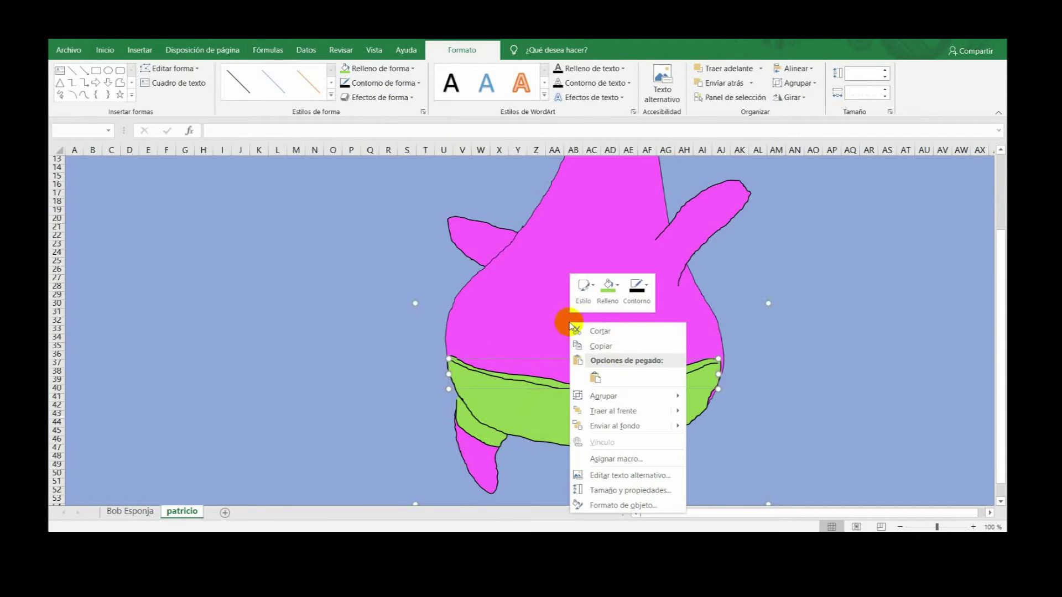
pyautogui.moveTo(620, 396)
pyautogui.click(695, 397)
pyautogui.click(531, 403)
pyautogui.click(487, 367)
# Step: Draw a small freehand navel curve about 0.47 cm high and 0.89 cm wide on the belly just above the shorts
pyautogui.click(133, 53)
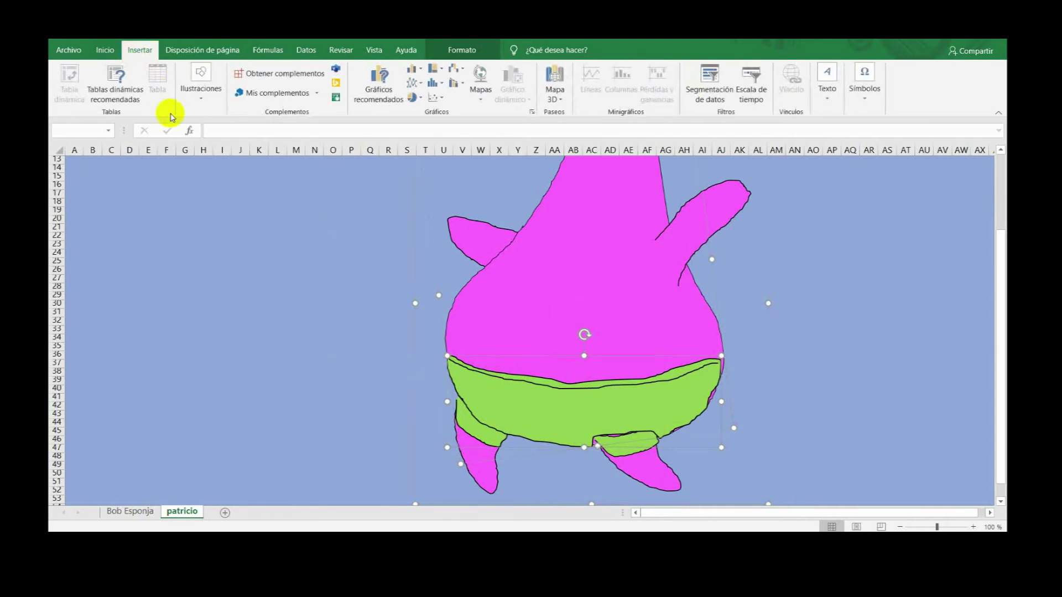
pyautogui.click(197, 100)
pyautogui.click(226, 149)
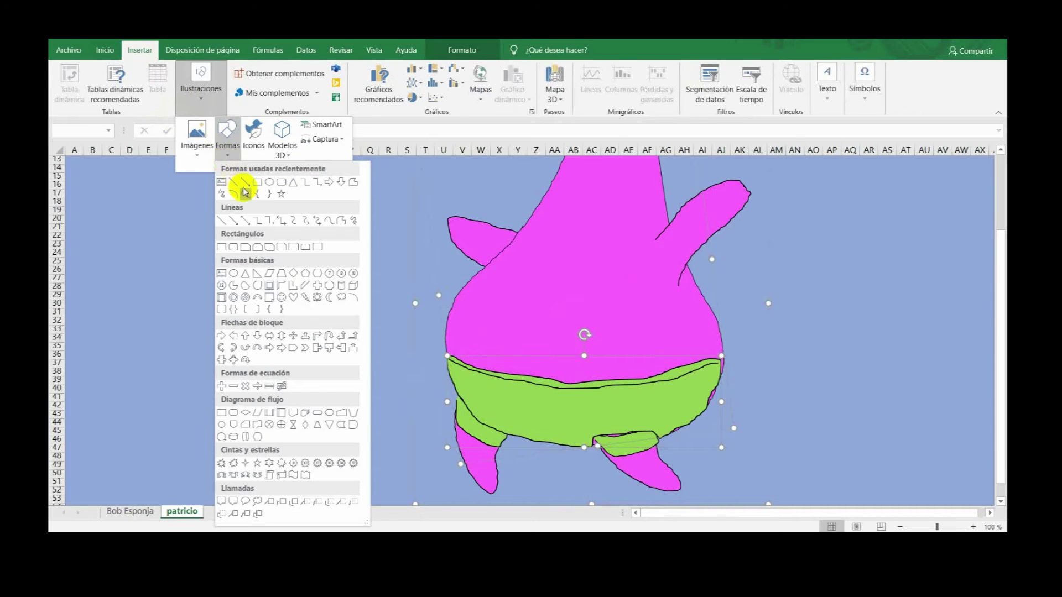
pyautogui.click(222, 188)
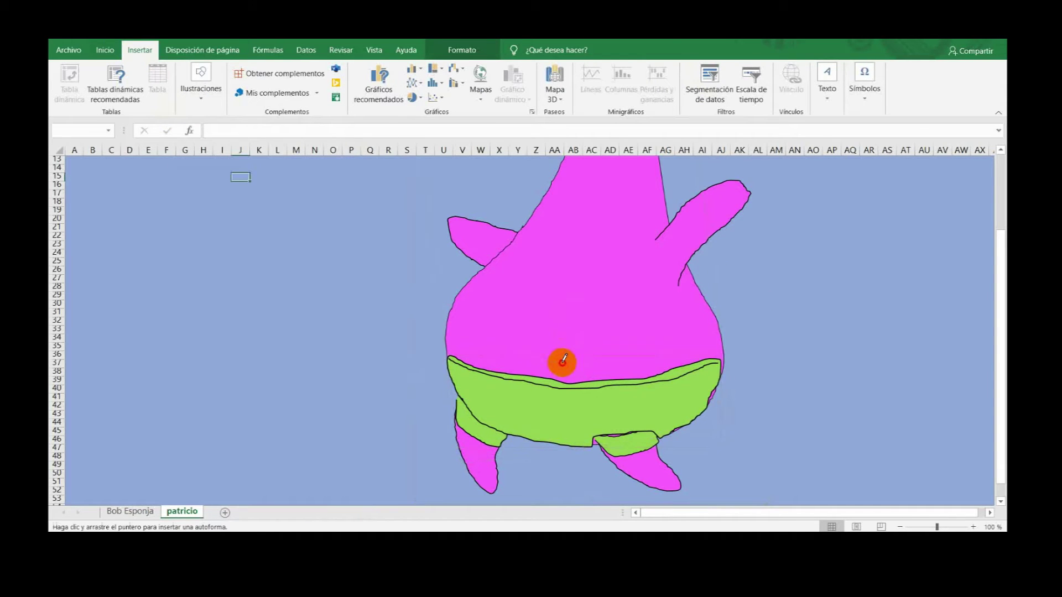
pyautogui.doubleClick(582, 360)
# Step: Give the navel curve a dark pink outline from the recent colours and a thicker line weight
pyautogui.click(379, 83)
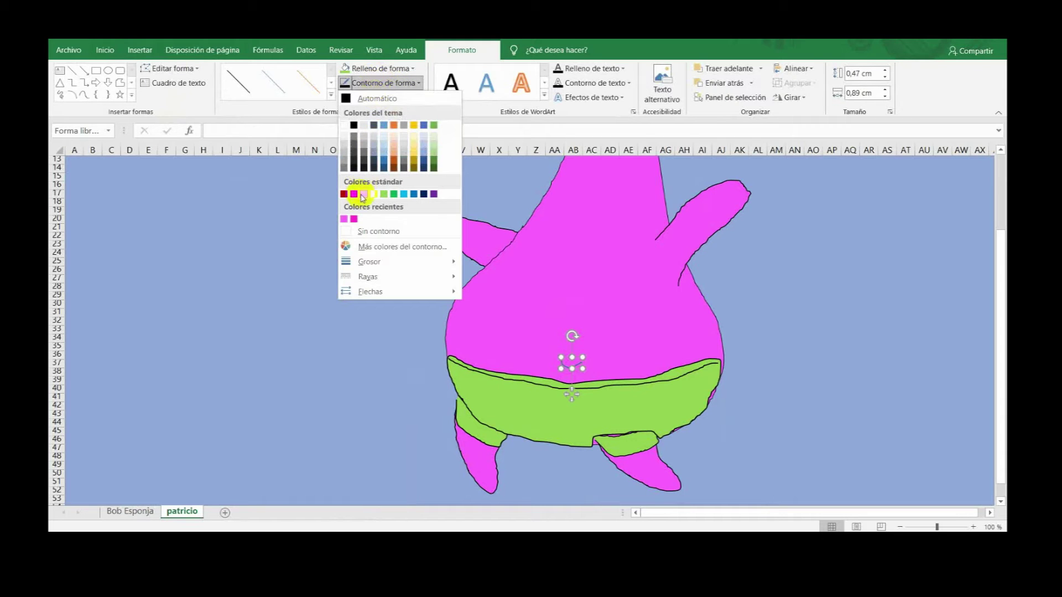
pyautogui.click(354, 219)
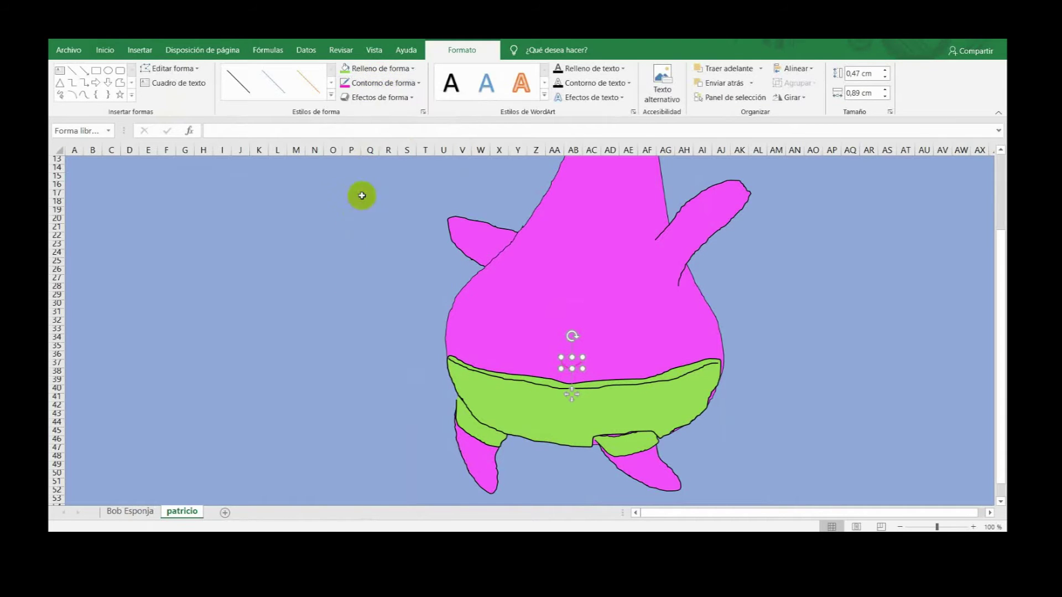
pyautogui.click(367, 82)
pyautogui.click(409, 261)
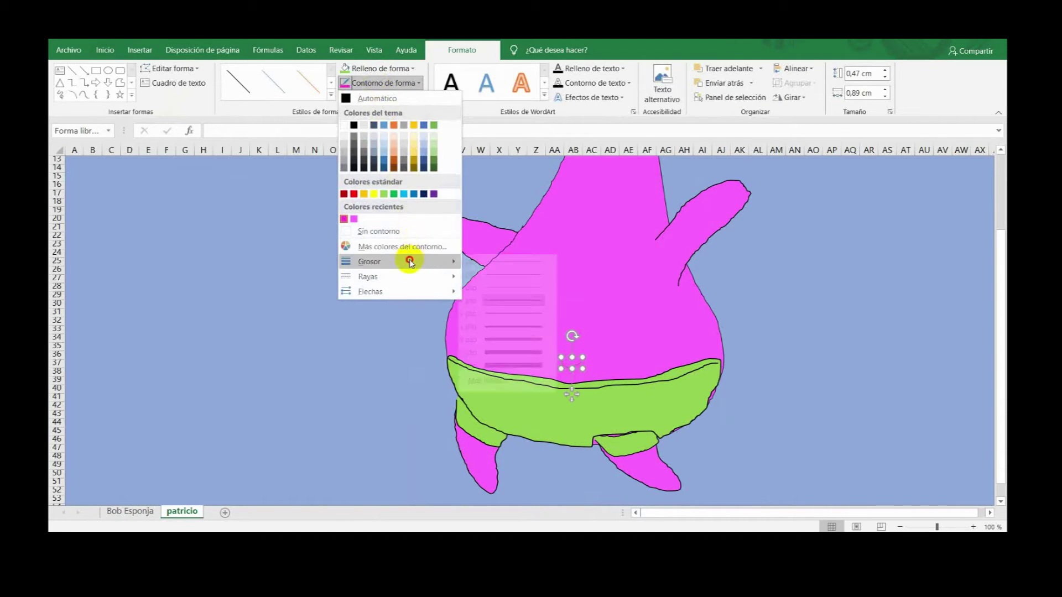
pyautogui.click(508, 326)
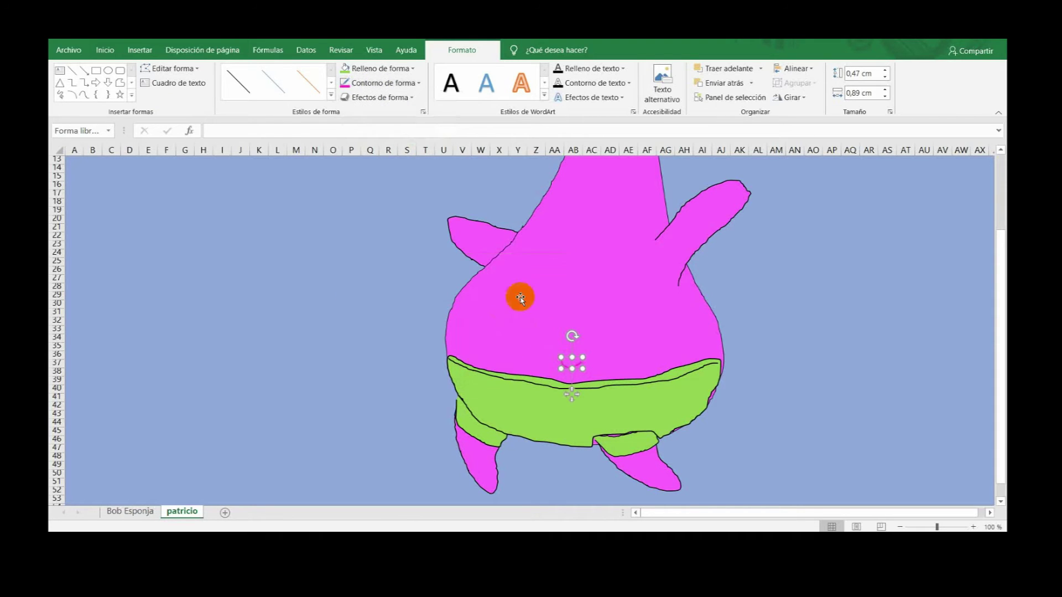
# Step: Draw a tiny freehand mark about 0.13 cm high and 0.2 cm wide inside the navel curve
pyautogui.click(106, 50)
pyautogui.click(138, 50)
pyautogui.click(190, 89)
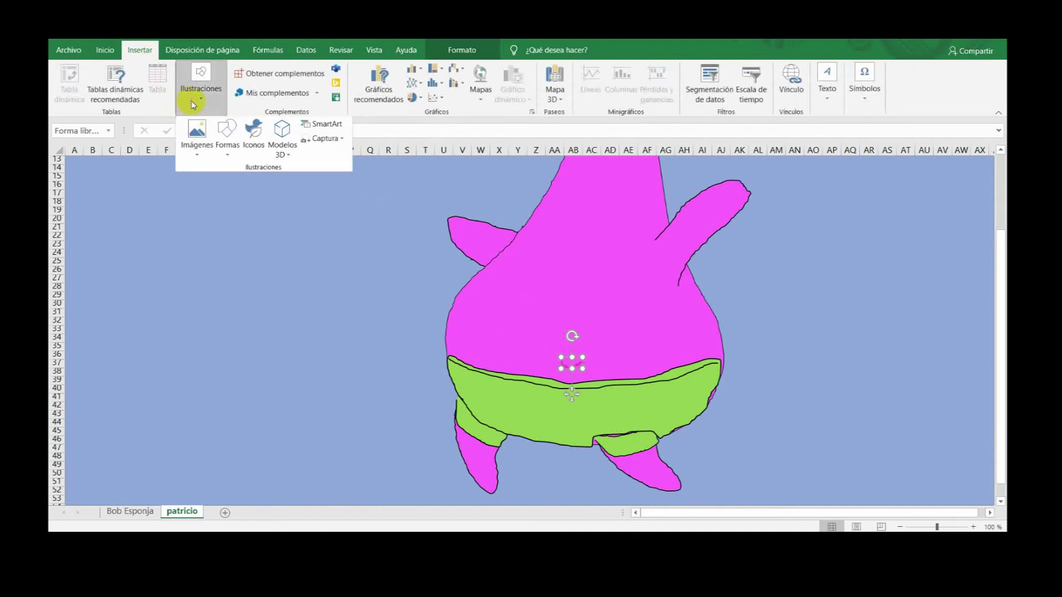
pyautogui.click(226, 141)
pyautogui.click(226, 197)
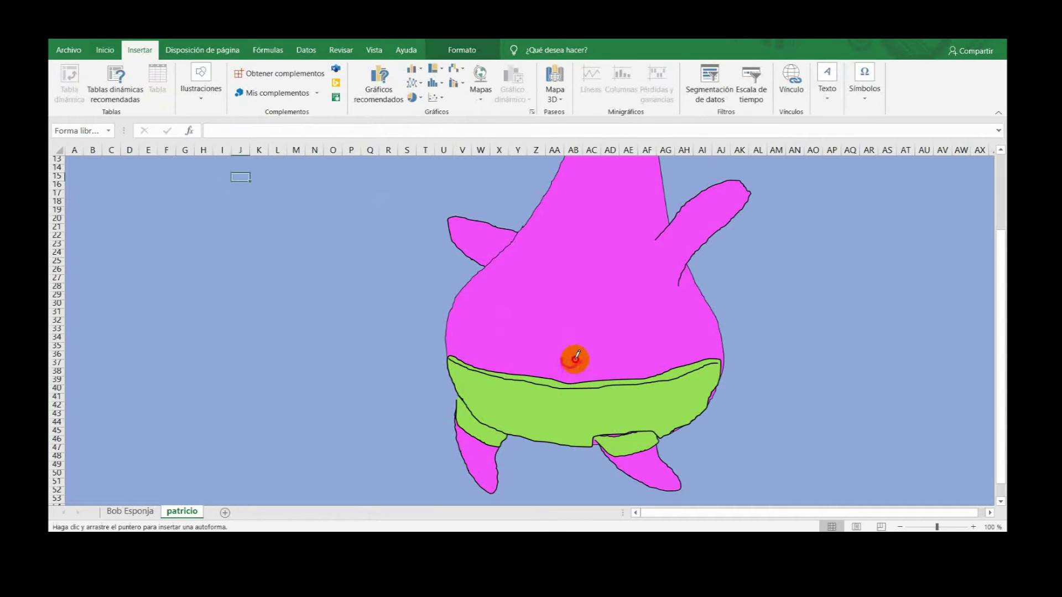
pyautogui.moveTo(572, 358); pyautogui.dragTo(575, 363)
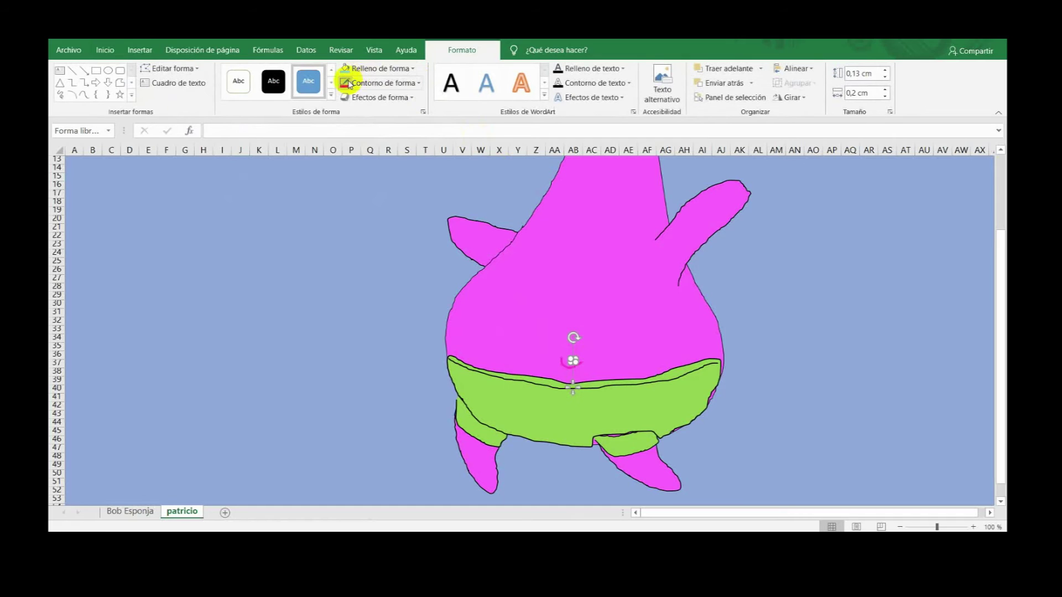
# Step: Fill the tiny navel mark with the recent dark pink and group the navel shapes with the whole figure
pyautogui.click(380, 68)
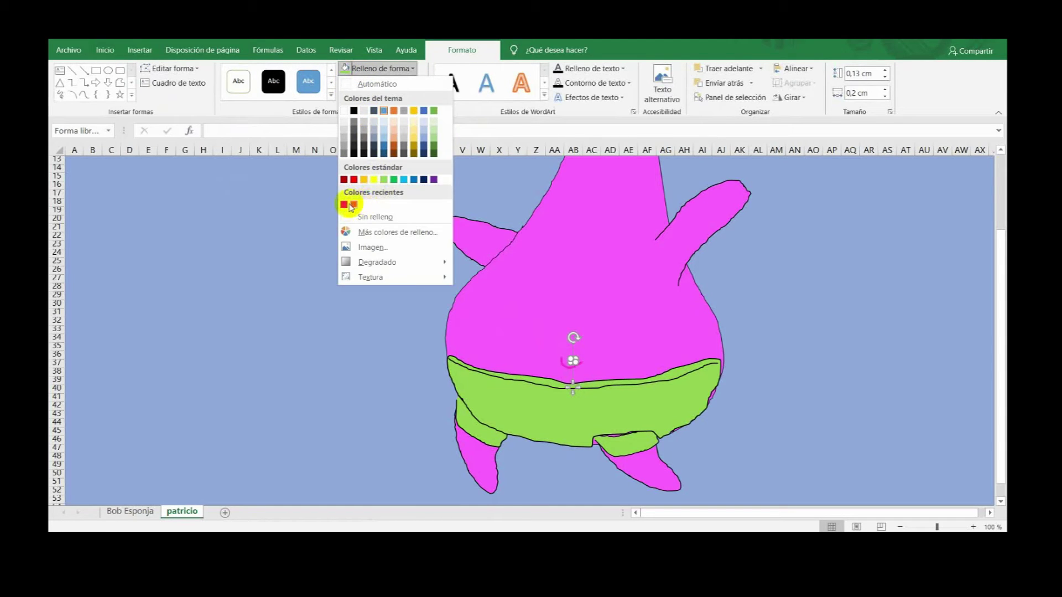
pyautogui.click(352, 205)
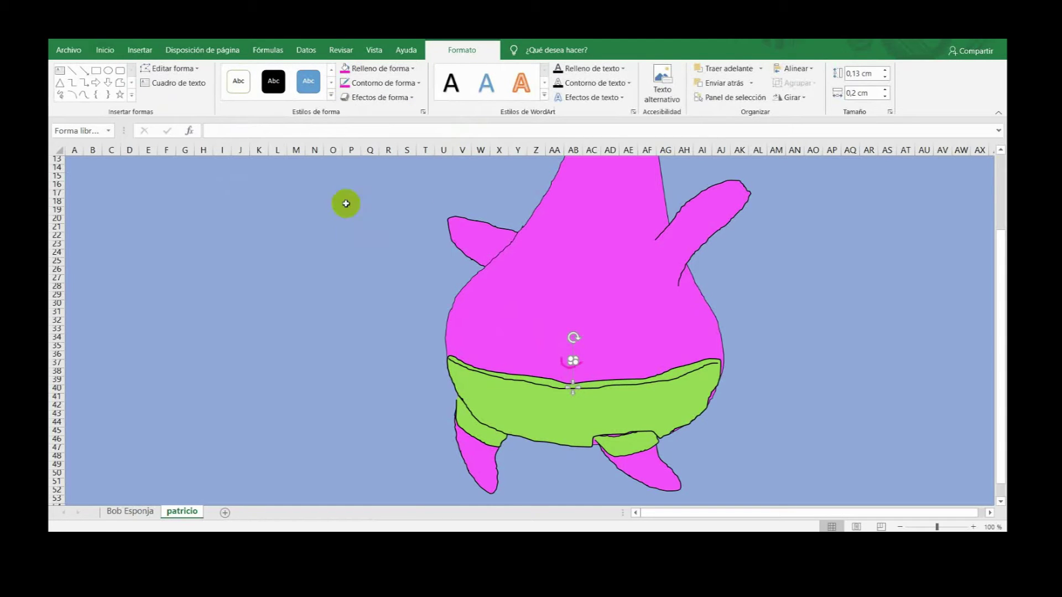
pyautogui.rightClick(565, 365)
pyautogui.moveTo(640, 244)
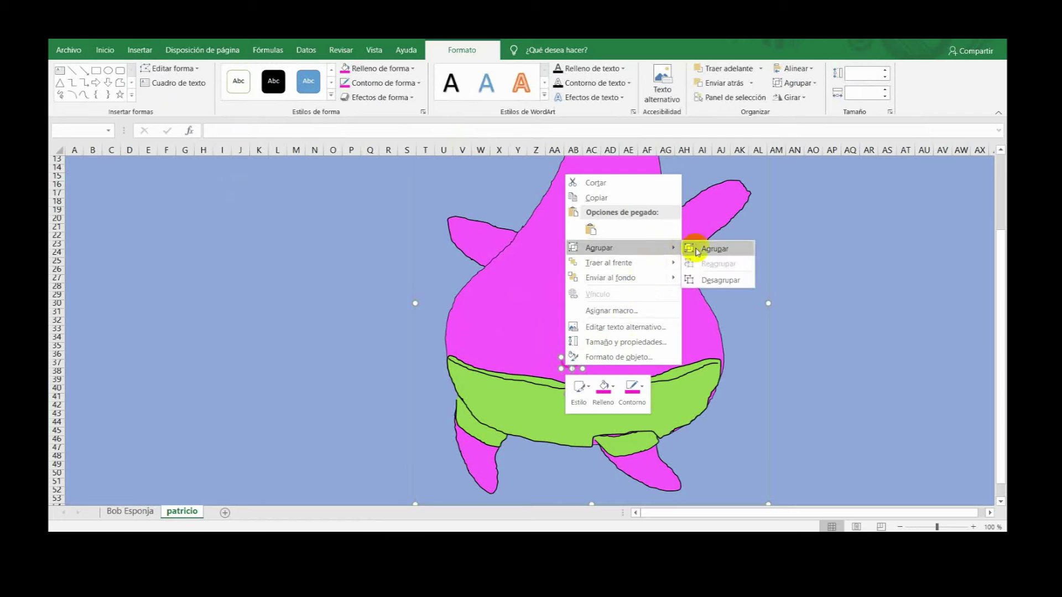
pyautogui.click(692, 246)
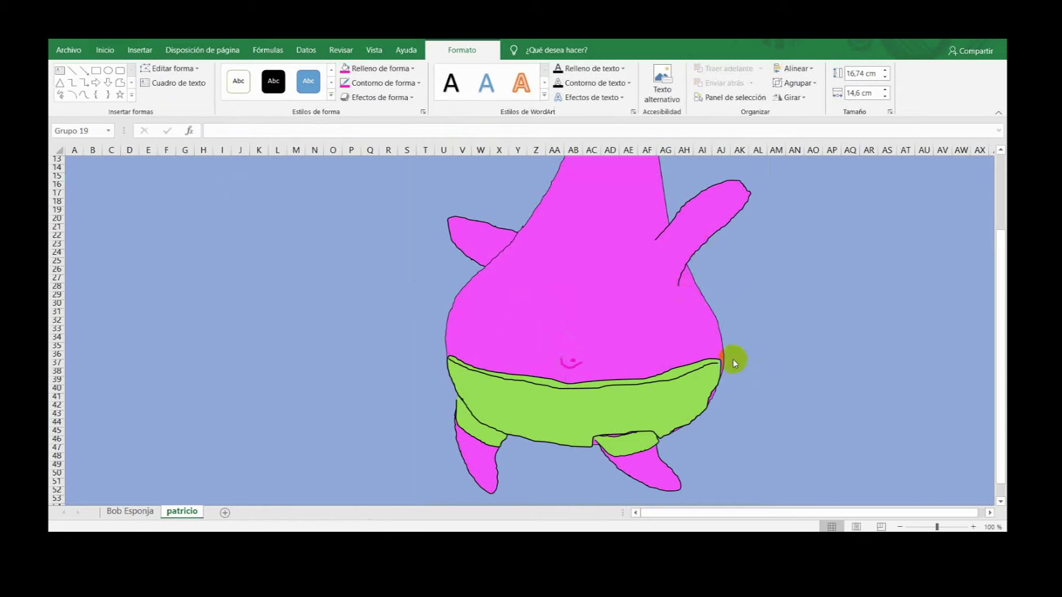
# Step: Draw an upright ellipse about 2.92 cm high and 1.82 cm wide on the empty area beside the figure
pyautogui.scroll(4, 732, 360)
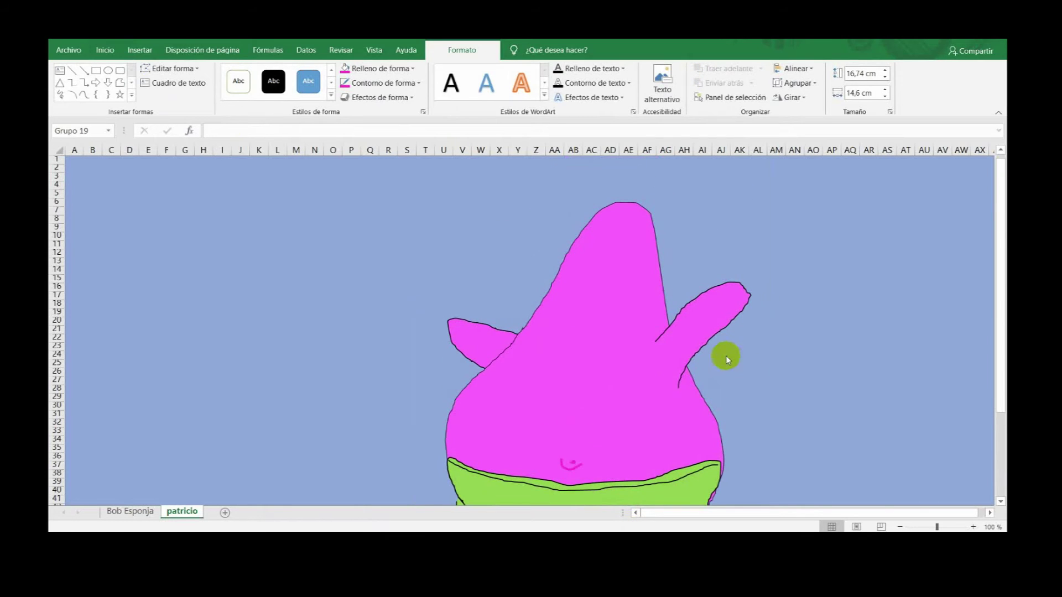
pyautogui.click(140, 50)
pyautogui.click(200, 86)
pyautogui.click(225, 150)
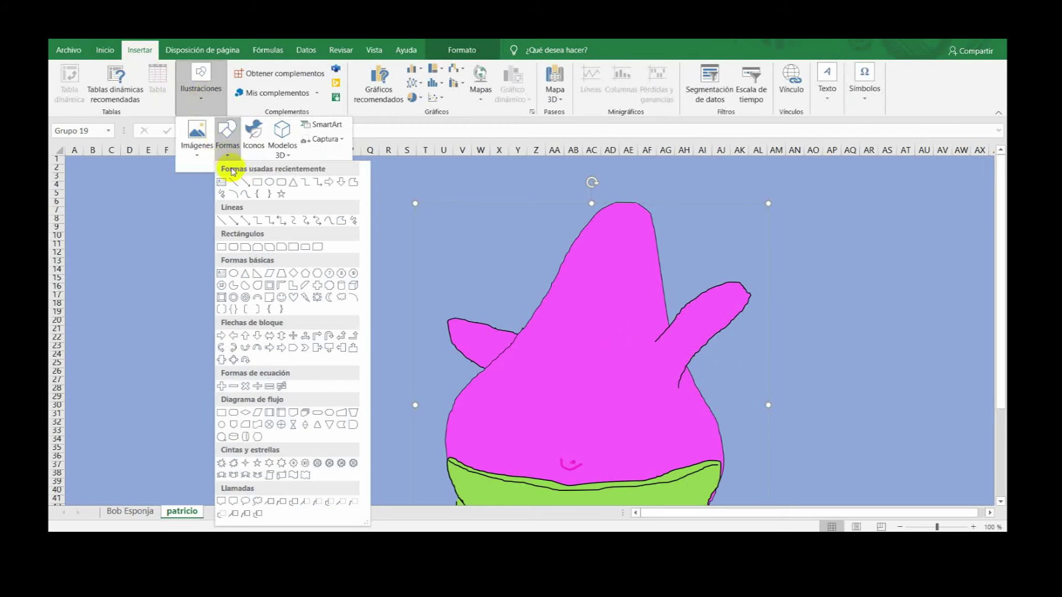
pyautogui.click(267, 183)
pyautogui.moveTo(239, 204); pyautogui.dragTo(283, 273)
# Step: Give the eye ellipse a white fill and a black outline
pyautogui.click(354, 70)
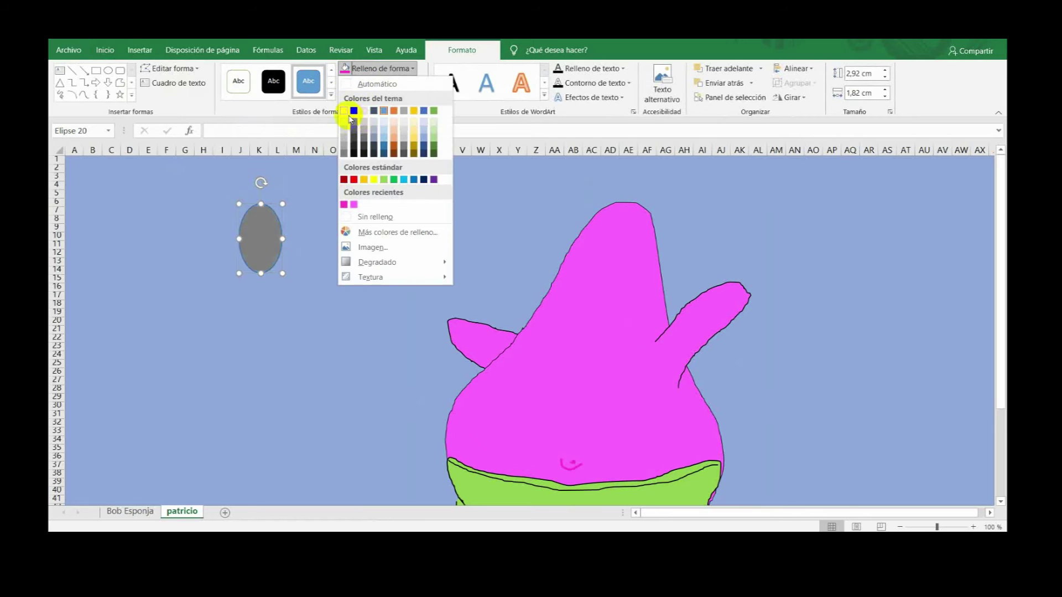
pyautogui.click(344, 107)
pyautogui.click(374, 84)
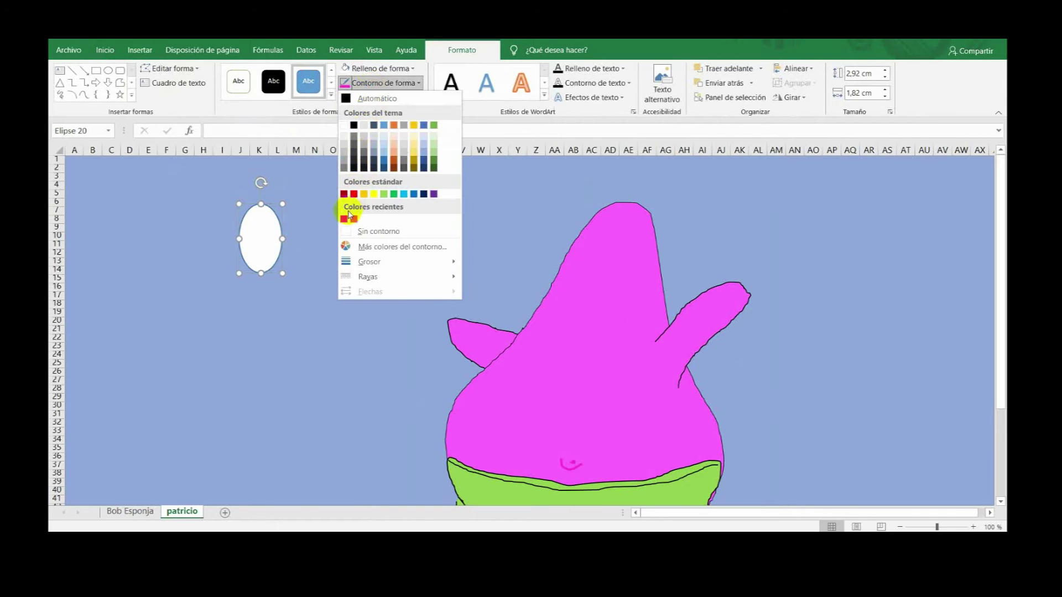
pyautogui.click(344, 220)
pyautogui.click(380, 83)
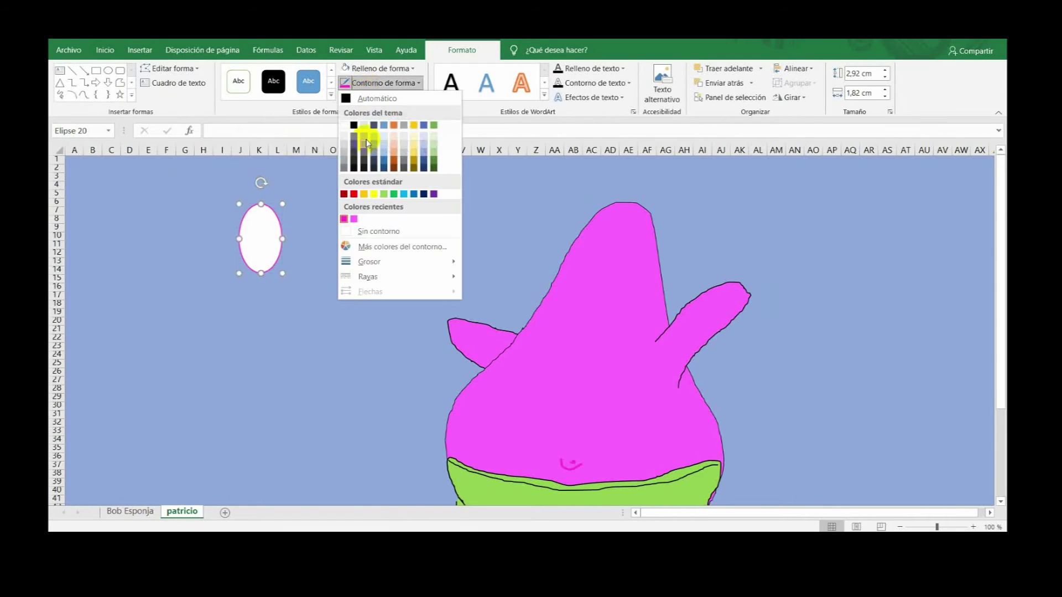
pyautogui.click(354, 125)
# Step: Place the eye on the edge of the head, shorten it to about 2.31 cm and add a duplicate beside it
pyautogui.moveTo(264, 246); pyautogui.dragTo(560, 295)
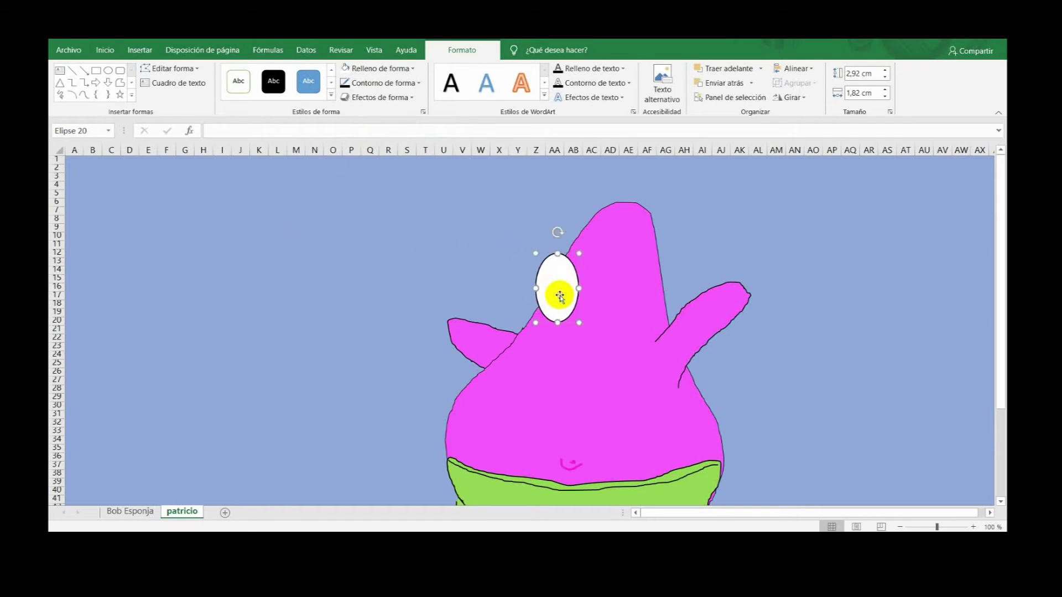
pyautogui.moveTo(558, 254); pyautogui.dragTo(584, 283)
pyautogui.hotkey('ctrl', 'd')
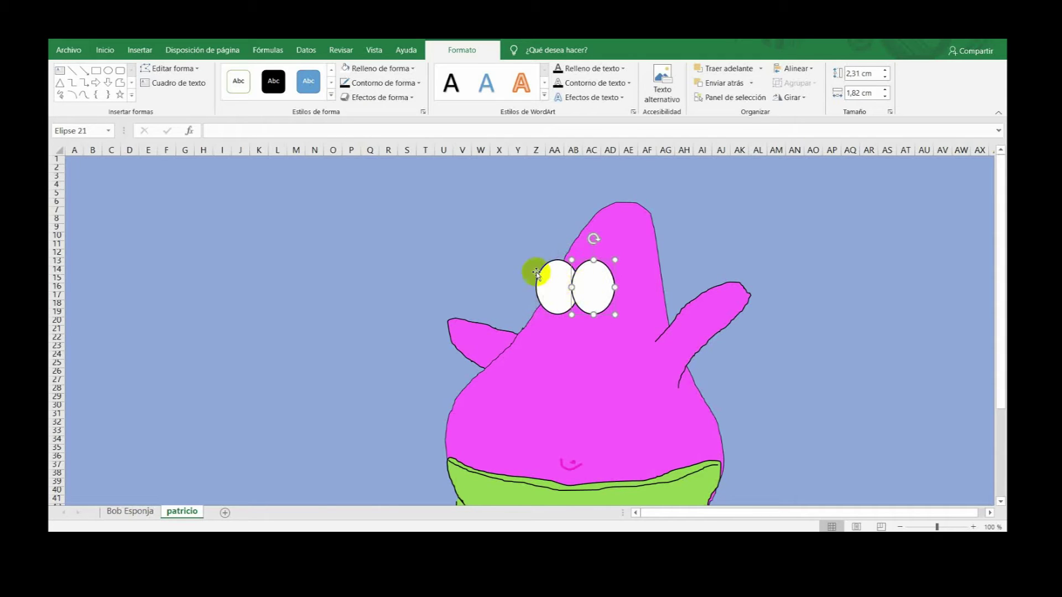
# Step: Draw a small ellipse about 0.95 cm high and 0.66 cm wide beside the head and fill it black
pyautogui.click(140, 50)
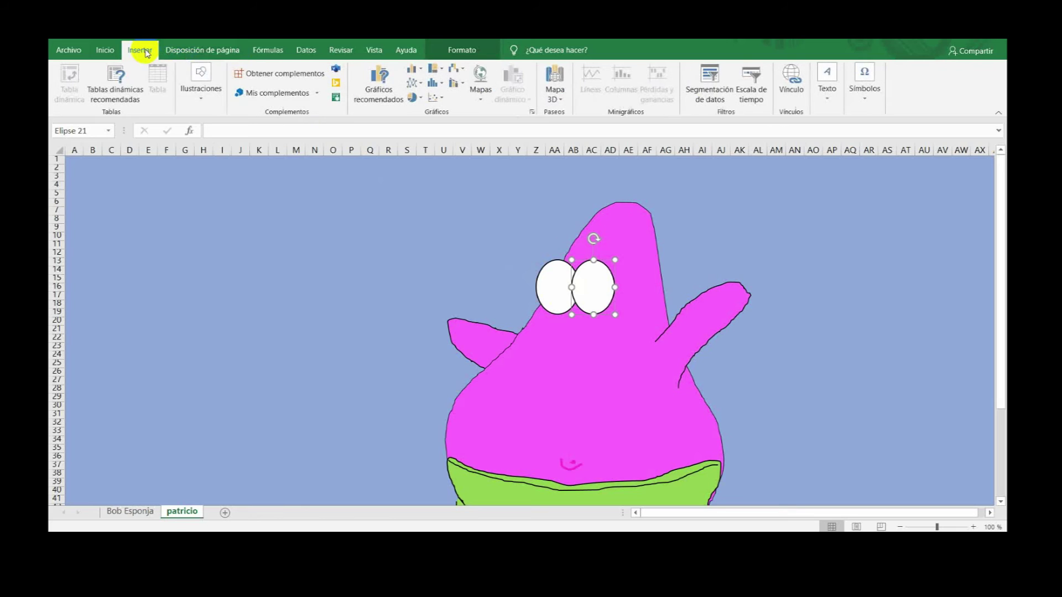
pyautogui.click(200, 100)
pyautogui.click(228, 148)
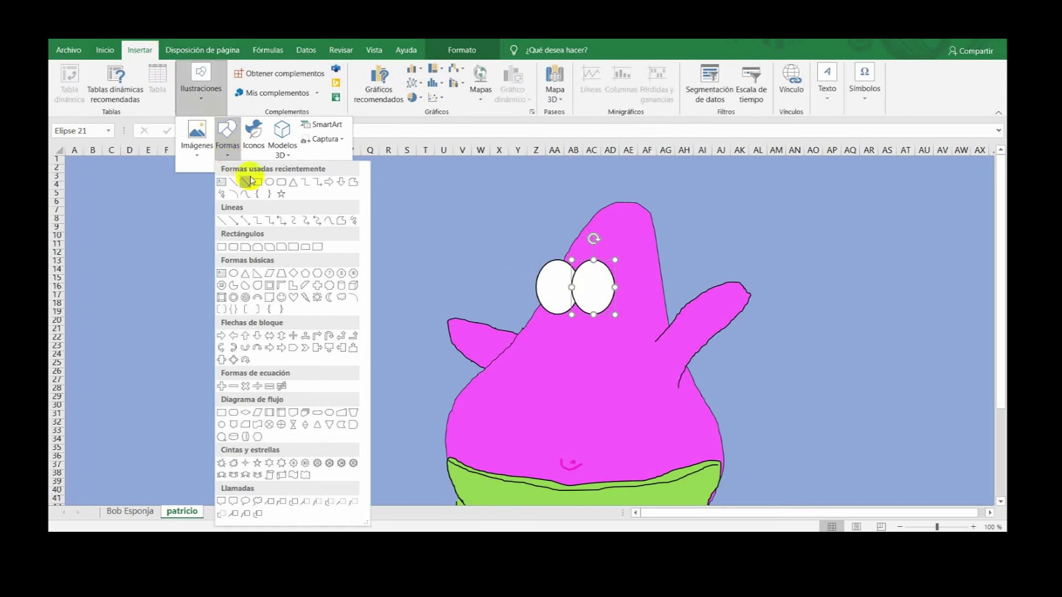
pyautogui.click(269, 182)
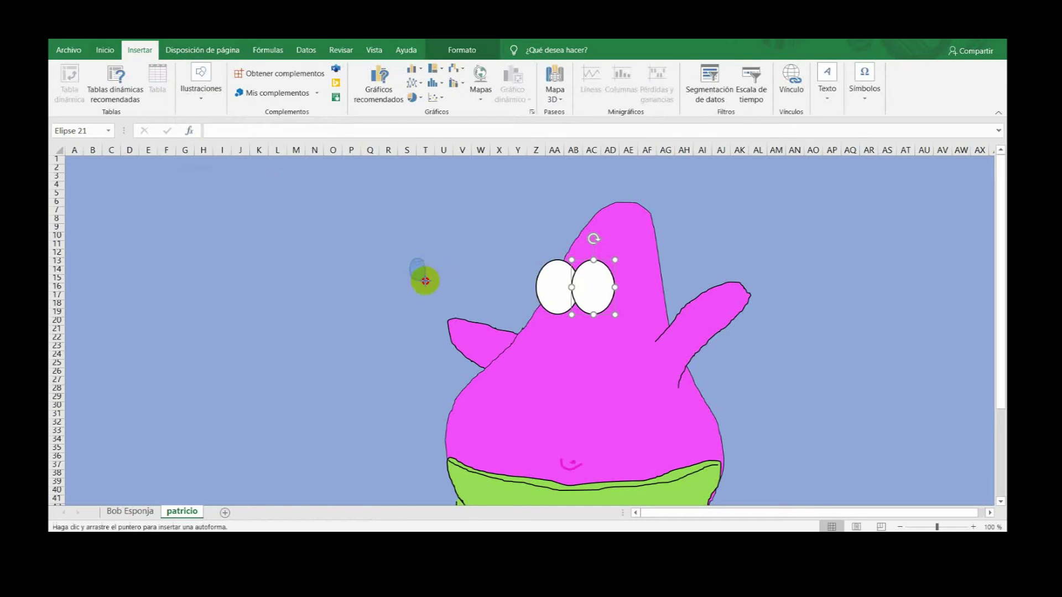
pyautogui.moveTo(425, 281); pyautogui.dragTo(425, 280)
pyautogui.click(350, 68)
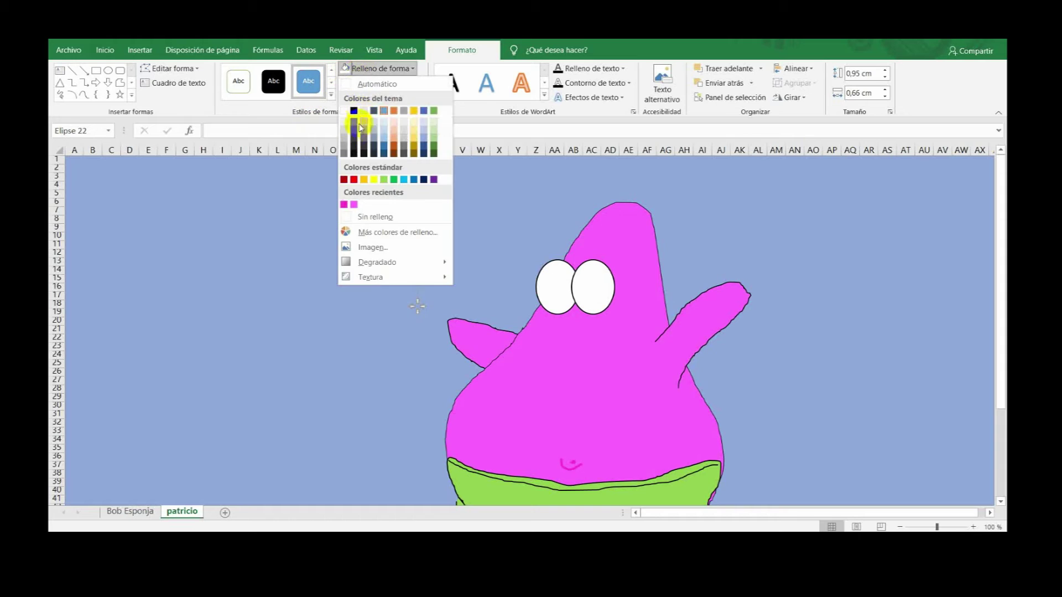
pyautogui.click(353, 111)
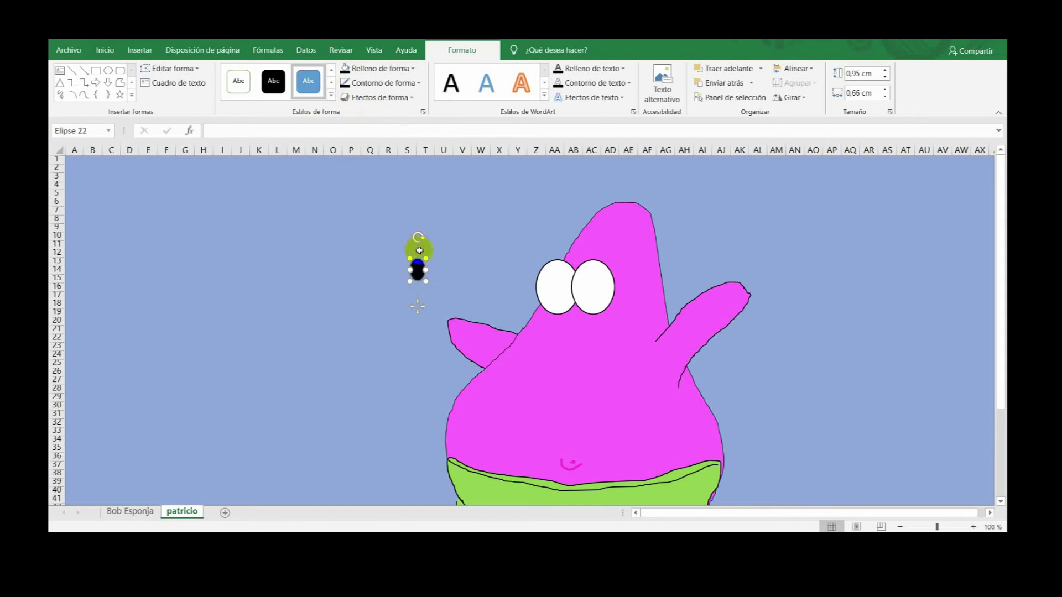
# Step: Resize the pupil to about 0.61 by 0.59 cm inside the first eye and place a duplicate in the second eye
pyautogui.moveTo(425, 257); pyautogui.dragTo(558, 312)
pyautogui.click(346, 83)
pyautogui.click(551, 302)
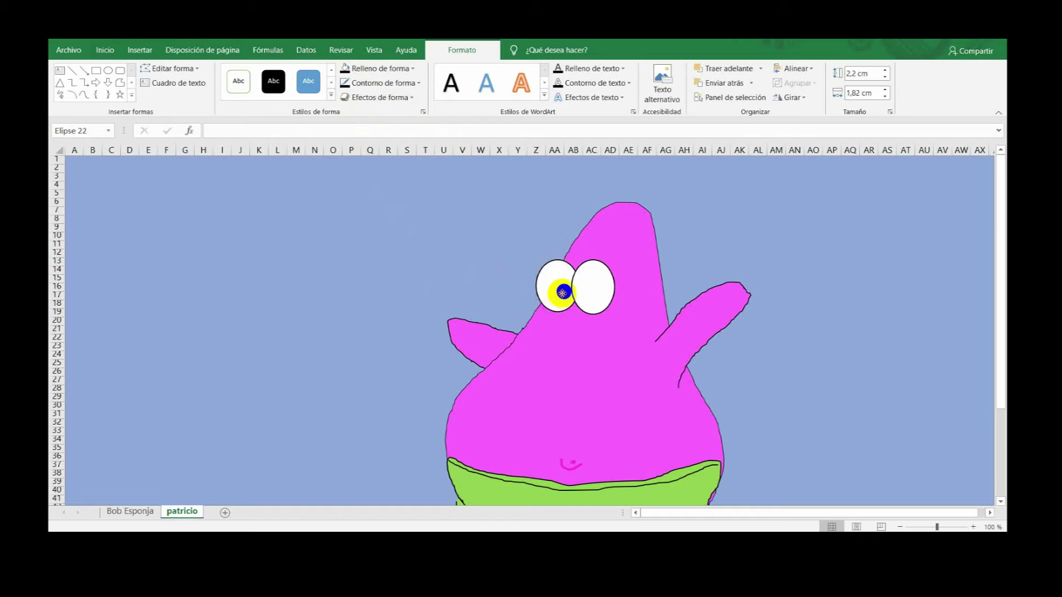
pyautogui.hotkey('ctrl', 'd')
pyautogui.moveTo(572, 301); pyautogui.dragTo(594, 296)
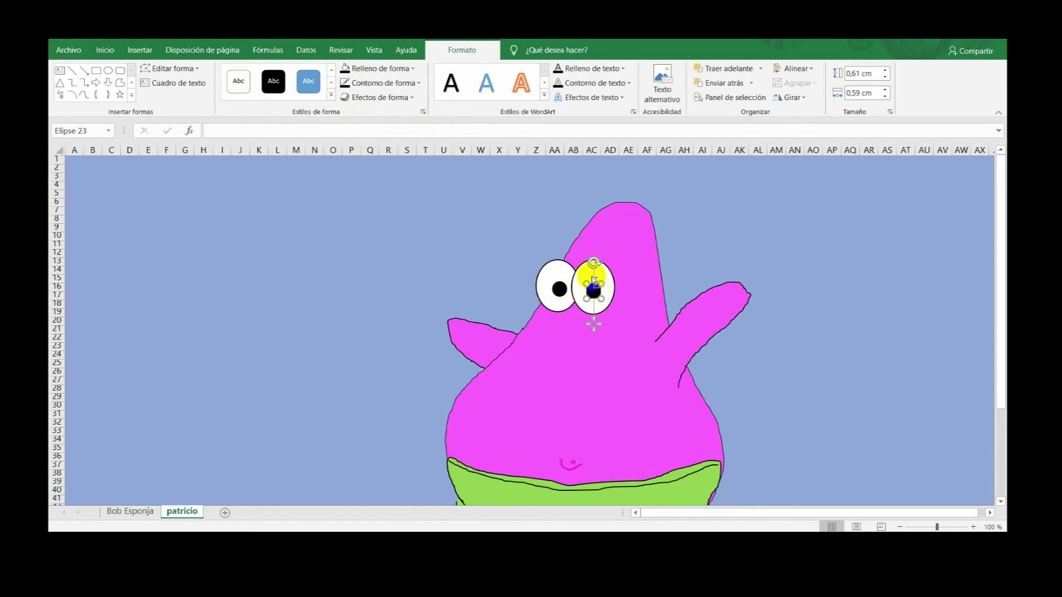
# Step: Group both eyes and their pupils with the whole figure
pyautogui.keyDown('ctrl'); pyautogui.click(561, 285); pyautogui.keyUp('ctrl')
pyautogui.keyDown('ctrl'); pyautogui.click(548, 277); pyautogui.keyUp('ctrl')
pyautogui.keyDown('ctrl'); pyautogui.click(600, 275); pyautogui.keyUp('ctrl')
pyautogui.keyDown('ctrl'); pyautogui.click(618, 247); pyautogui.keyUp('ctrl')
pyautogui.rightClick(618, 246)
pyautogui.click(679, 320)
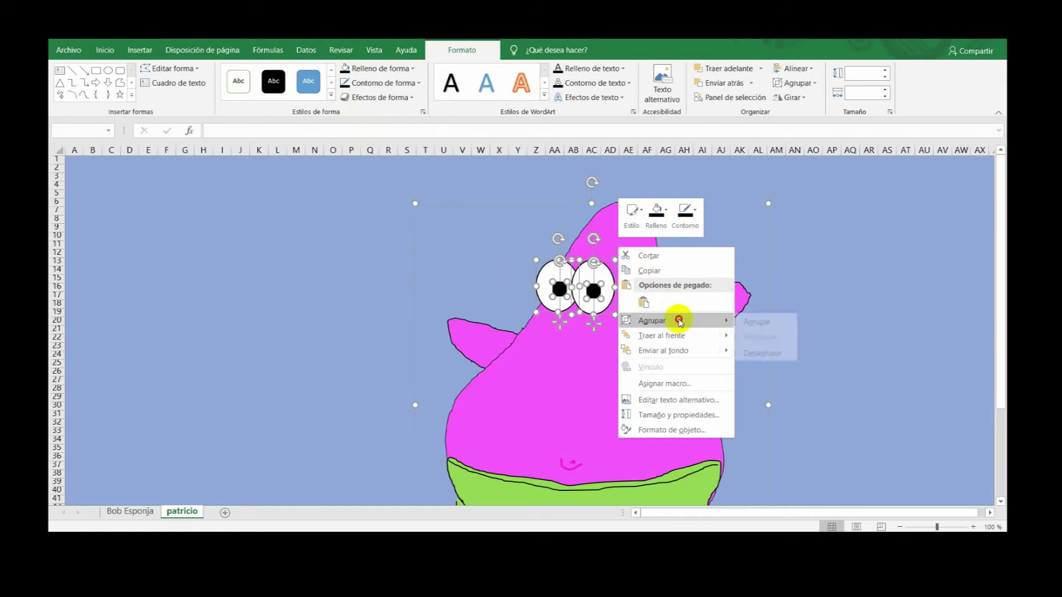
pyautogui.click(747, 321)
# Step: Draw a small freehand eyebrow about 0.34 cm high and 0.66 cm wide, fill it black and place eyebrows above both eyes
pyautogui.click(143, 51)
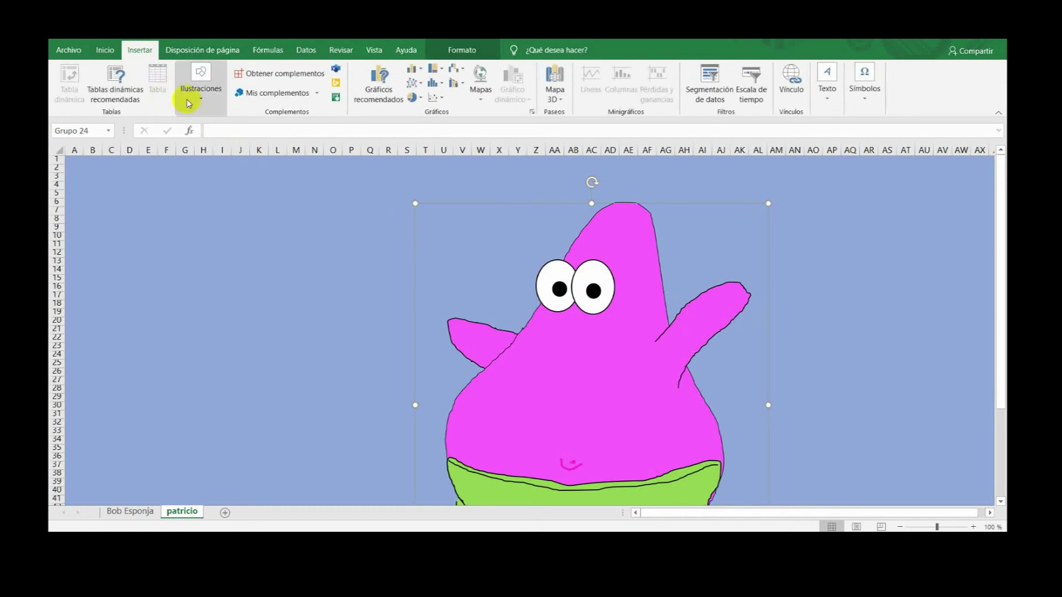
pyautogui.click(193, 95)
pyautogui.click(227, 145)
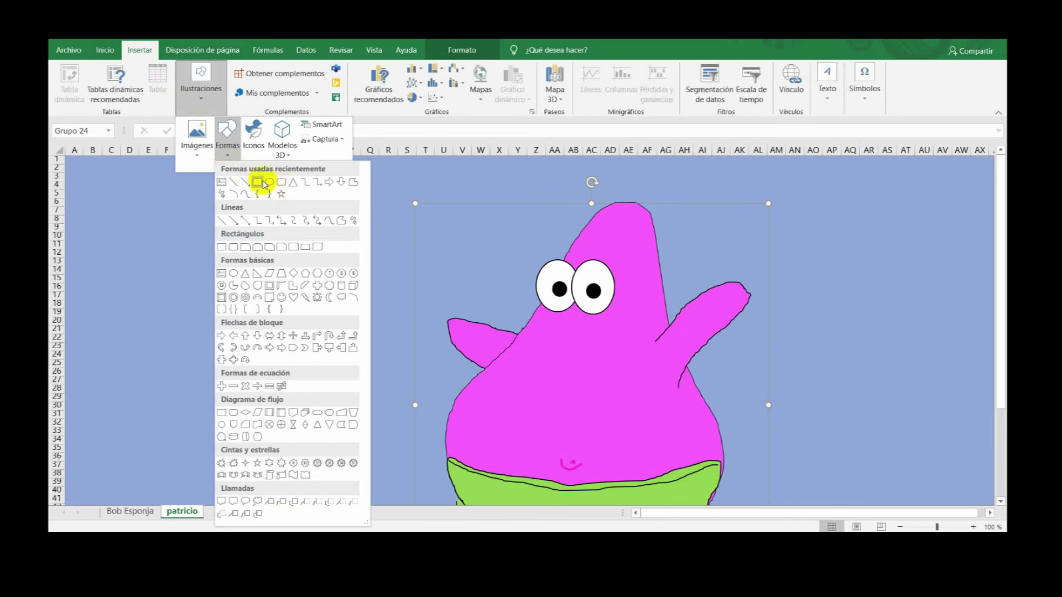
pyautogui.click(222, 194)
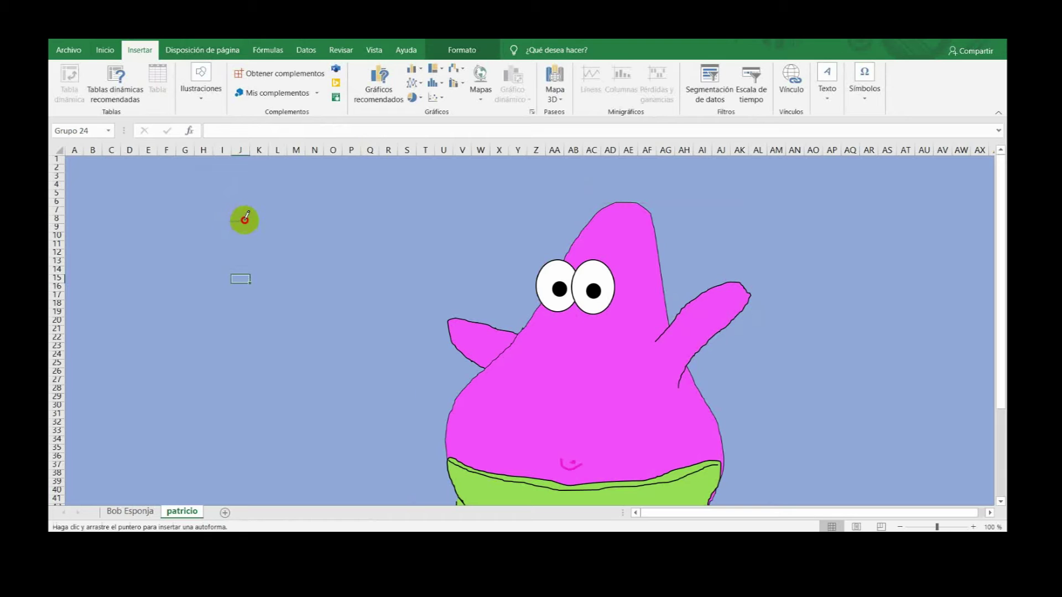
pyautogui.moveTo(229, 219)
pyautogui.mouseDown()
pyautogui.moveTo(392, 219)
pyautogui.moveTo(605, 251)
pyautogui.moveTo(624, 260)
pyautogui.moveTo(621, 273)
pyautogui.moveTo(576, 249)
pyautogui.mouseUp()
pyautogui.click(345, 70)
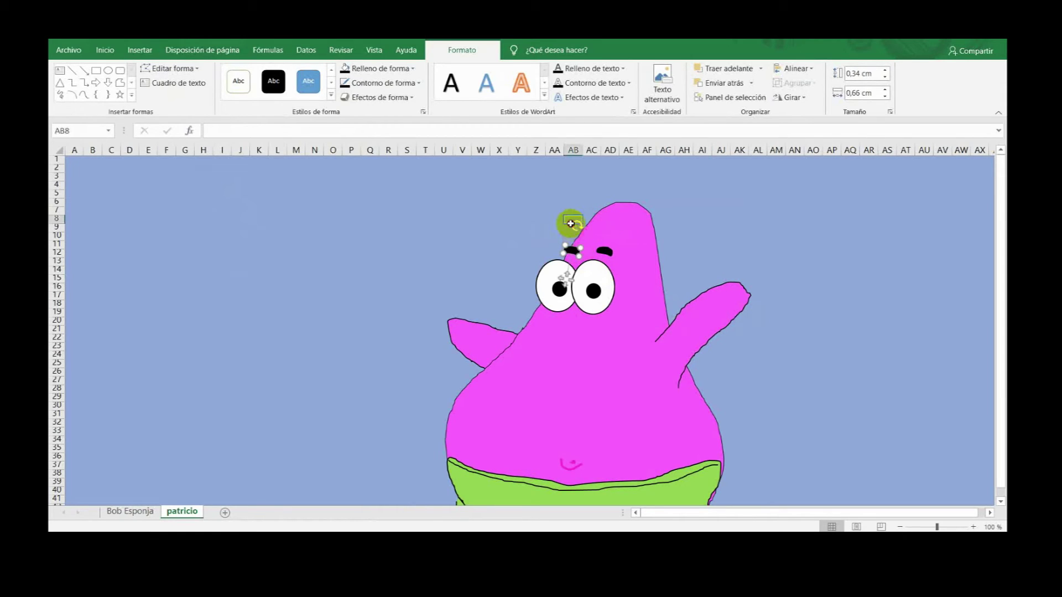
# Step: Adjust the eyebrow's angle and position above the eye and group both eyebrows with the figure
pyautogui.click(574, 230)
pyautogui.moveTo(570, 227); pyautogui.dragTo(606, 251)
pyautogui.rightClick(633, 227)
pyautogui.moveTo(671, 301)
pyautogui.click(766, 302)
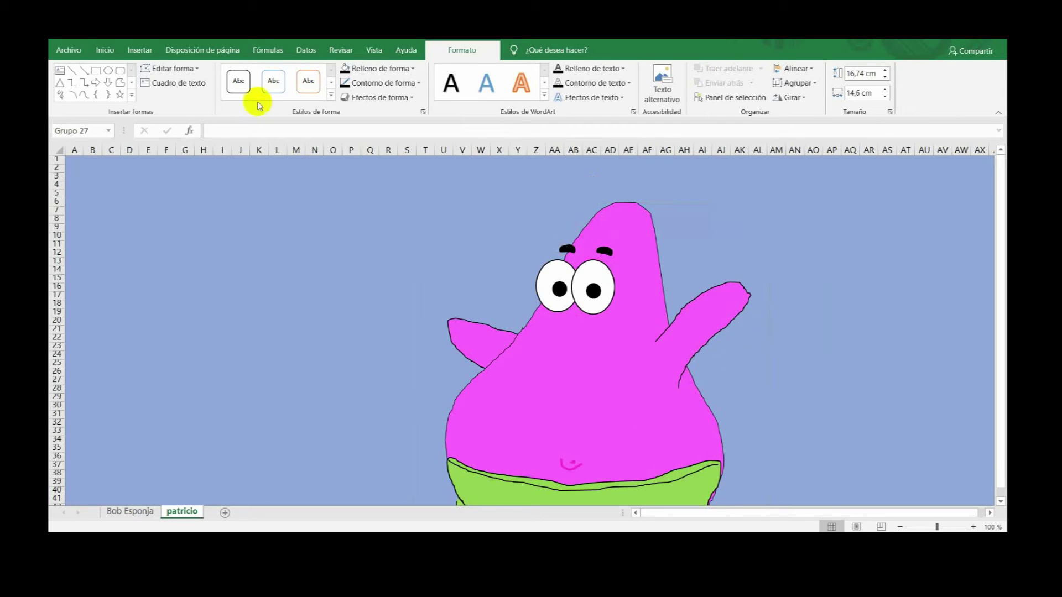
# Step: Draw a closed freehand open-mouth shape about 1.44 cm high and 2.9 cm wide just below the eyes
pyautogui.click(140, 51)
pyautogui.click(199, 89)
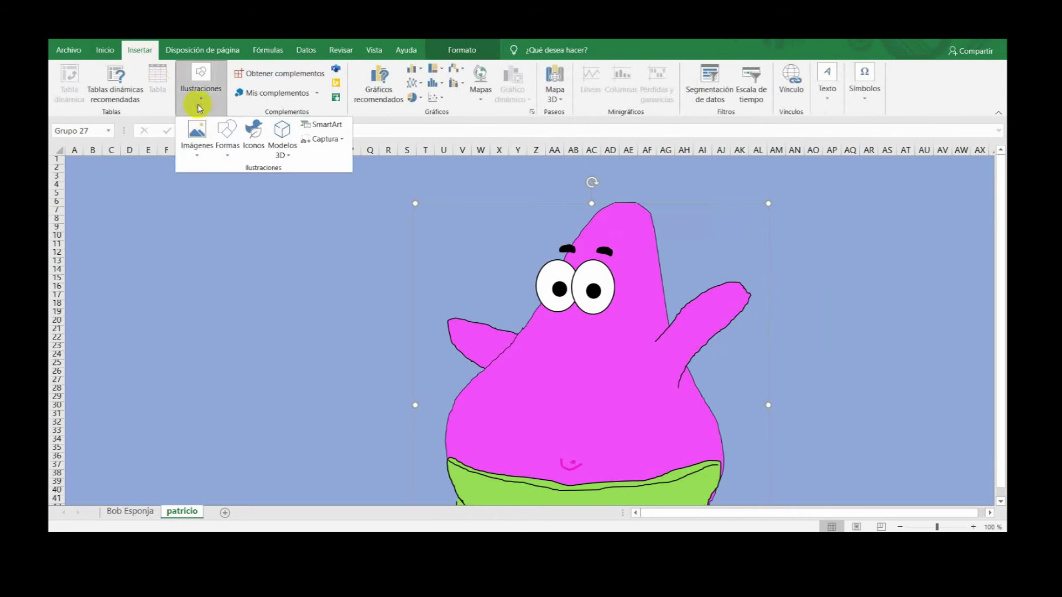
pyautogui.click(197, 158)
pyautogui.click(227, 143)
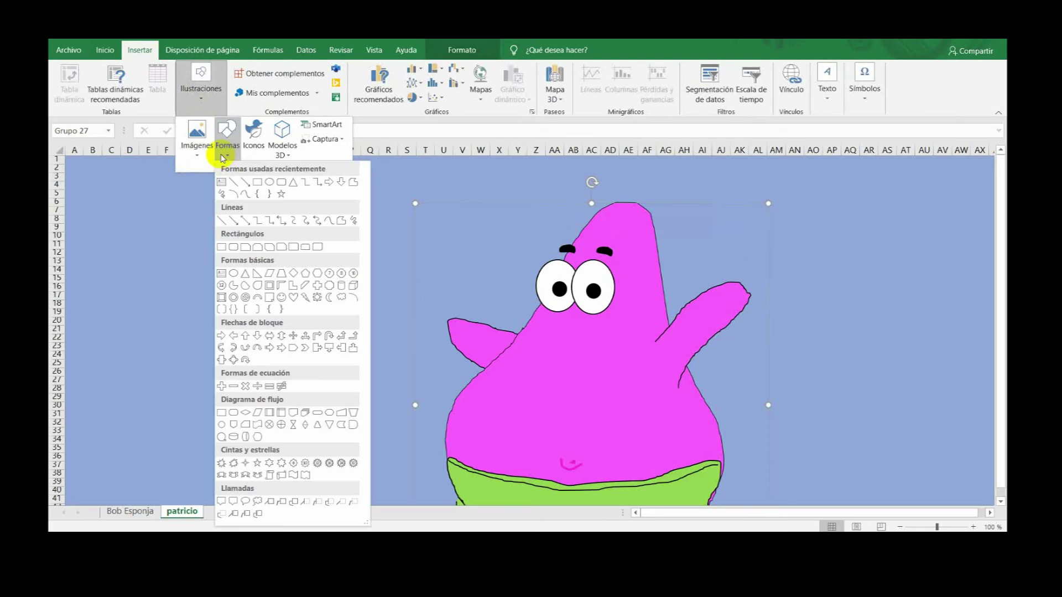
pyautogui.click(232, 195)
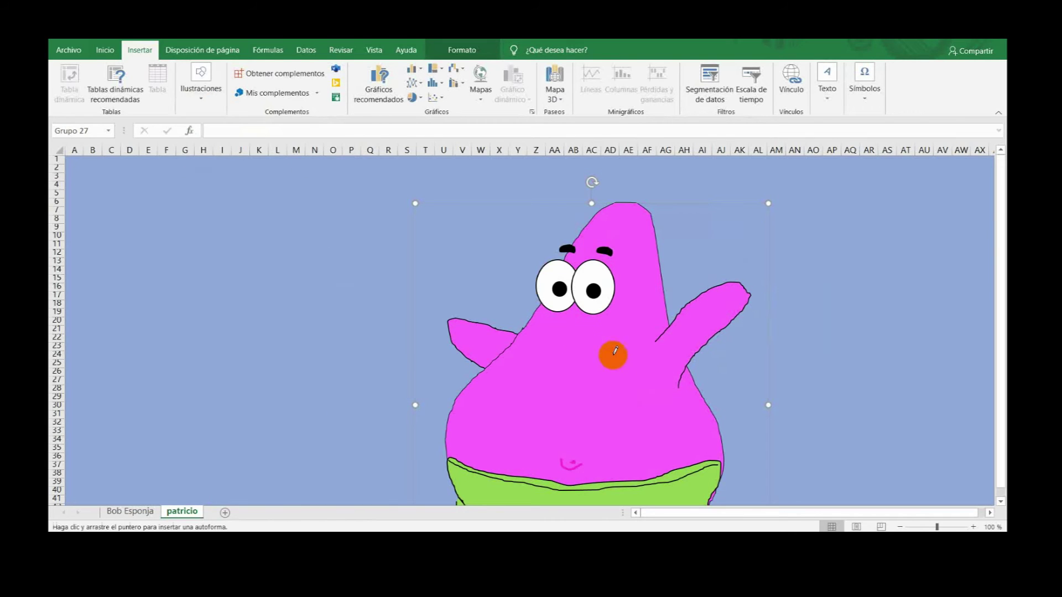
pyautogui.moveTo(561, 328); pyautogui.dragTo(594, 326)
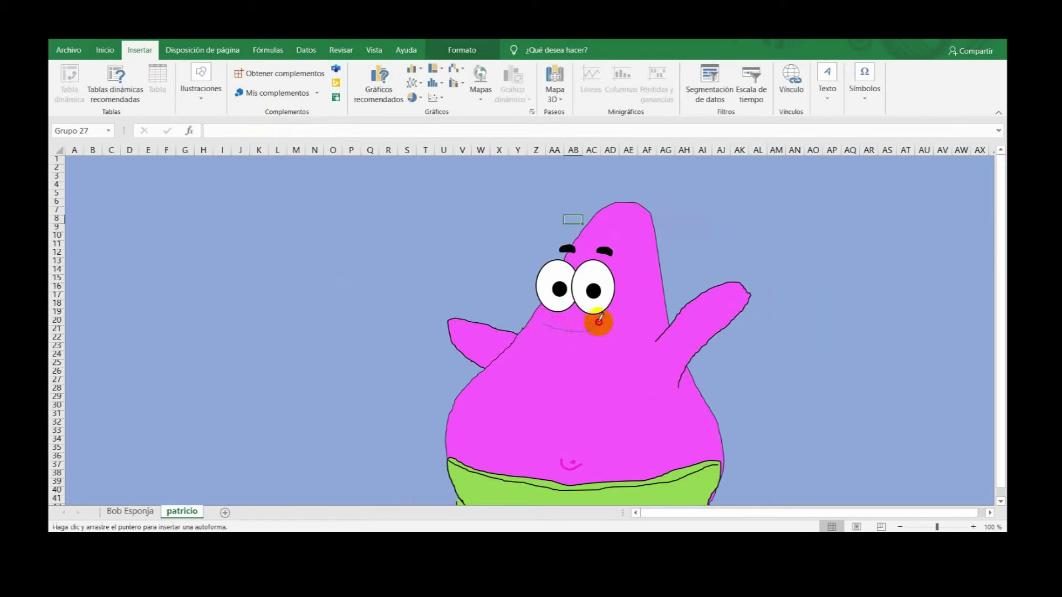
pyautogui.moveTo(598, 330)
pyautogui.mouseDown()
pyautogui.moveTo(588, 350)
pyautogui.moveTo(540, 355)
pyautogui.mouseUp()
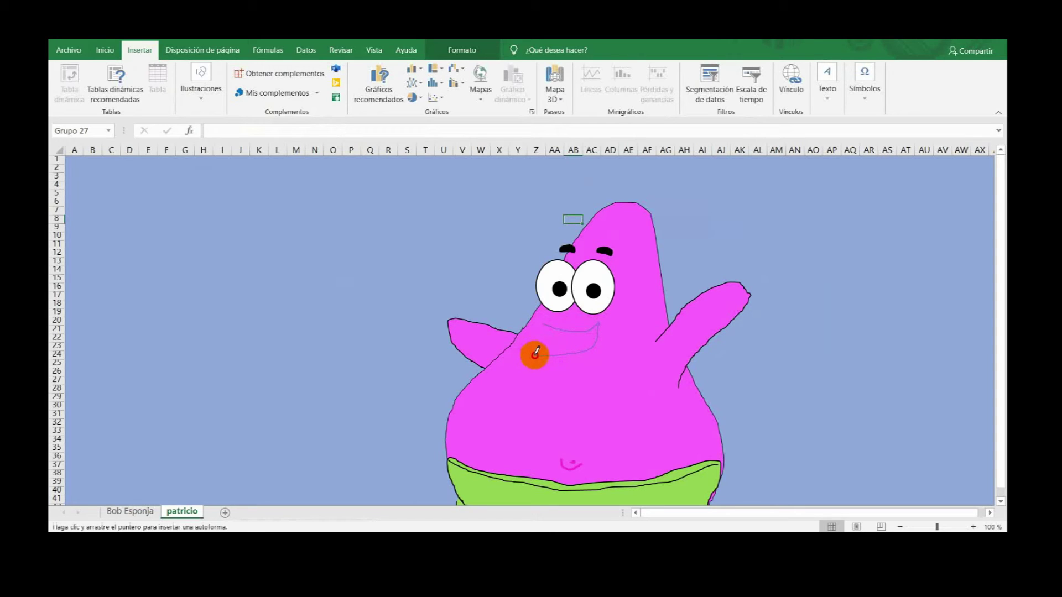
pyautogui.moveTo(549, 330); pyautogui.dragTo(545, 326)
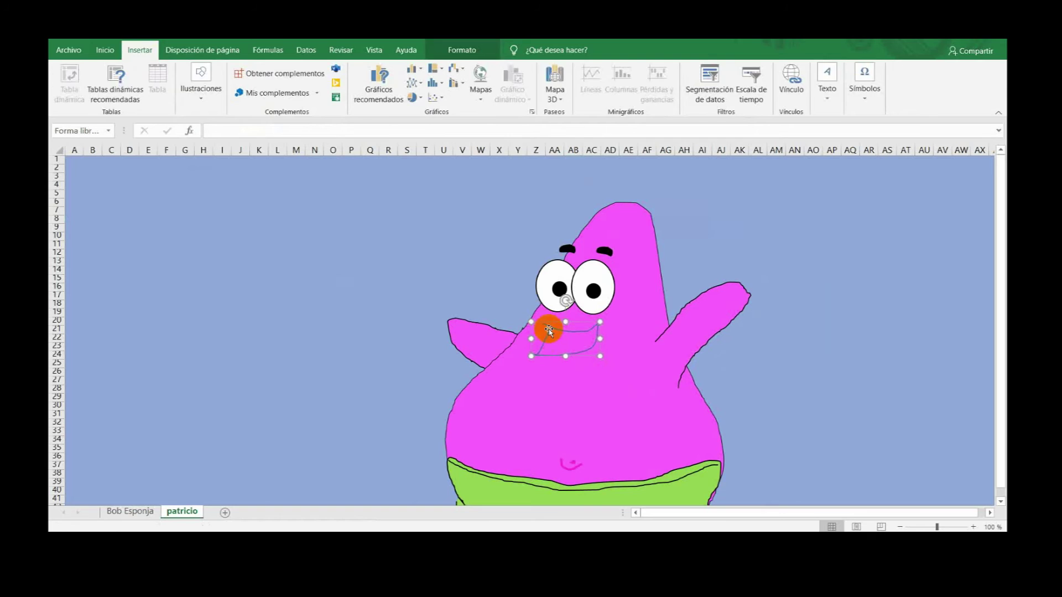
# Step: Fill the mouth with dark orange and set its black outline's line weight
pyautogui.click(382, 70)
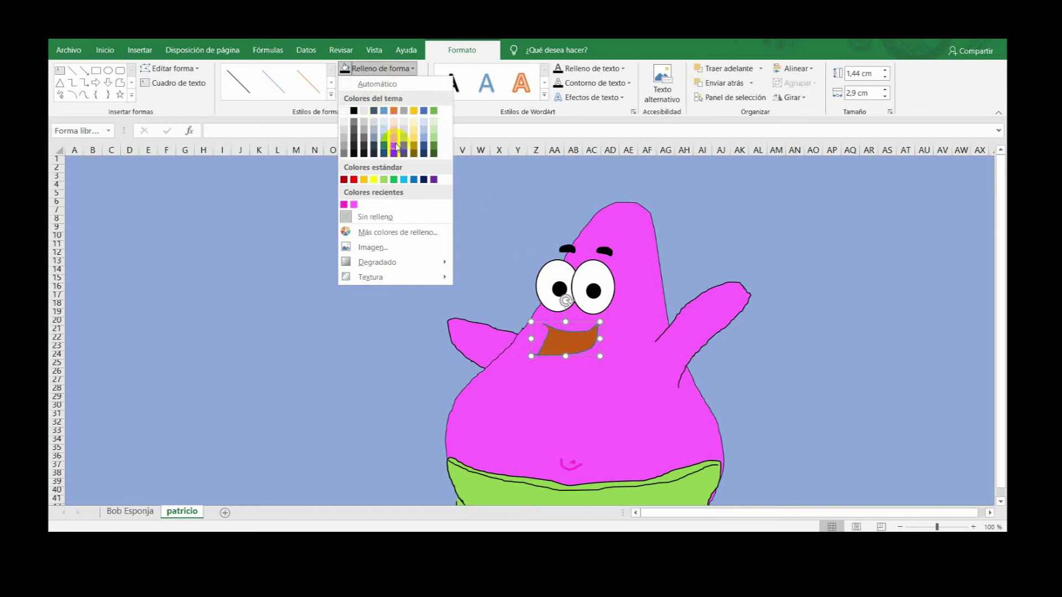
pyautogui.click(397, 147)
pyautogui.click(356, 83)
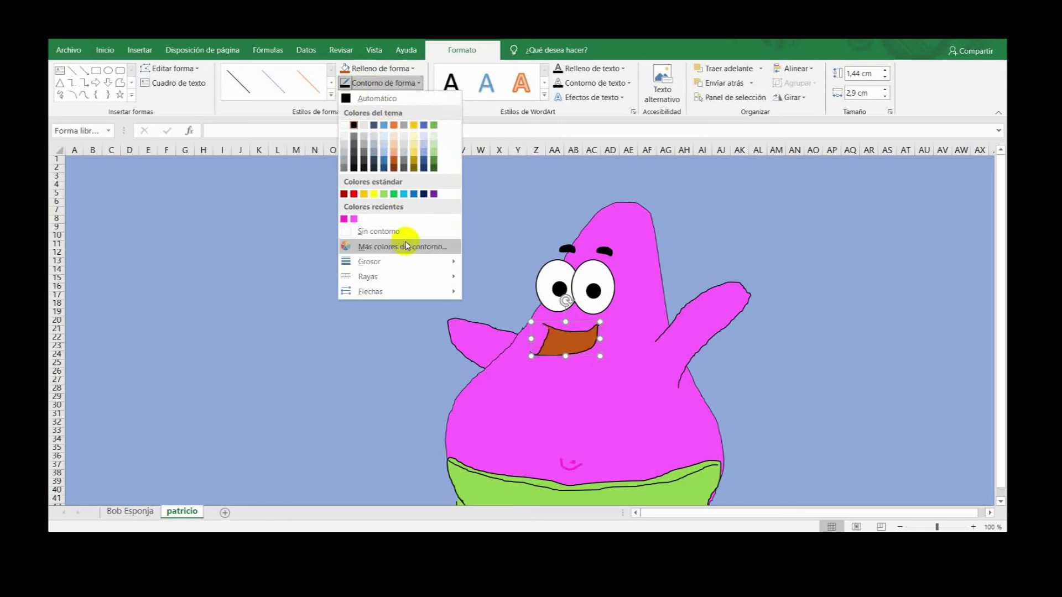
pyautogui.moveTo(398, 260)
pyautogui.click(513, 269)
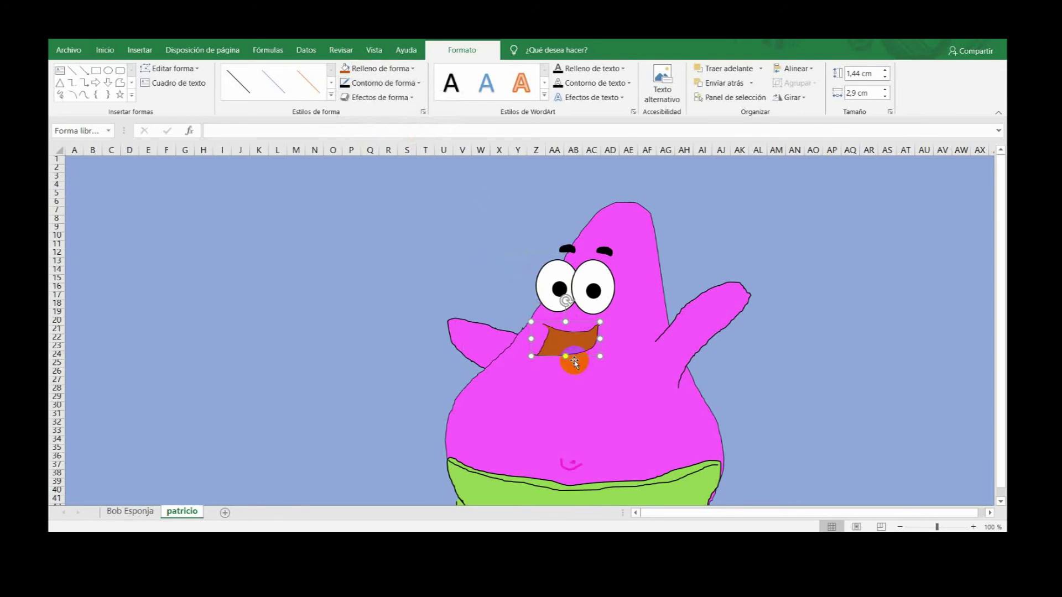
# Step: Enlarge the mouth to span the area below both eyes and group it with the whole figure
pyautogui.moveTo(569, 355)
pyautogui.mouseDown()
pyautogui.moveTo(564, 365)
pyautogui.moveTo(611, 344)
pyautogui.moveTo(598, 348)
pyautogui.moveTo(621, 310)
pyautogui.moveTo(591, 340)
pyautogui.mouseUp()
pyautogui.click(615, 321)
pyautogui.keyDown('ctrl'); pyautogui.click(666, 338); pyautogui.keyUp('ctrl')
pyautogui.rightClick(666, 338)
pyautogui.moveTo(722, 407)
pyautogui.click(801, 408)
# Step: Draw a closed freehand tongue shape about 0.51 cm high and 1.4 cm wide along the lower edge of the mouth
pyautogui.click(140, 50)
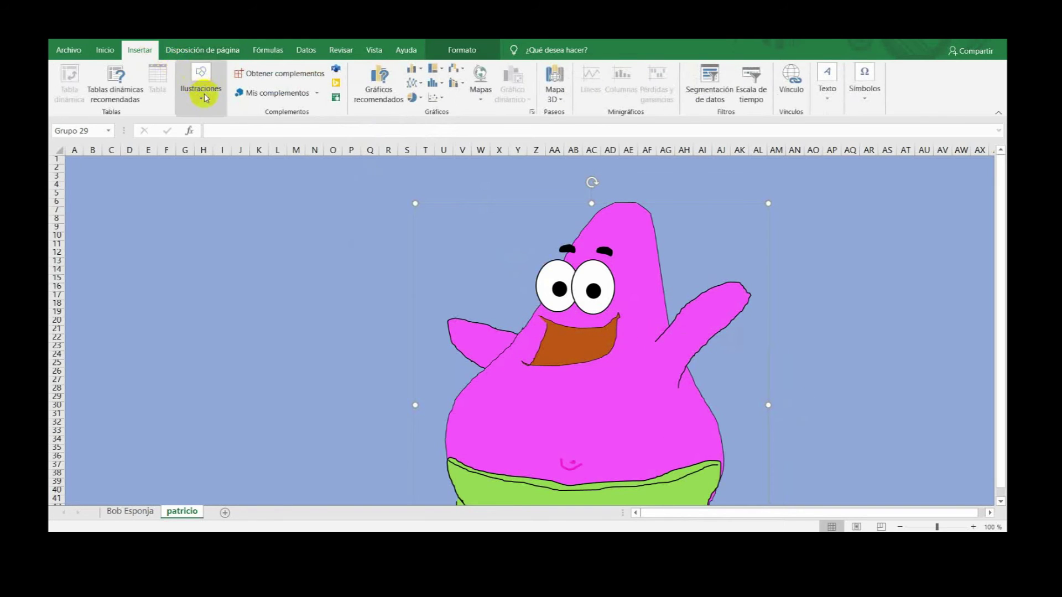
pyautogui.click(201, 83)
pyautogui.click(218, 152)
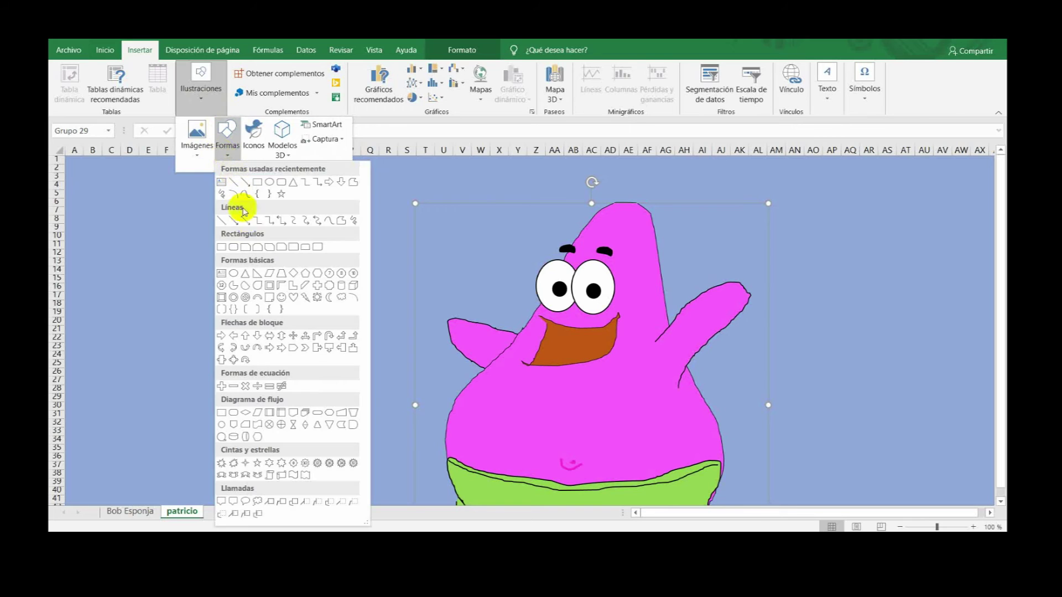
pyautogui.click(235, 196)
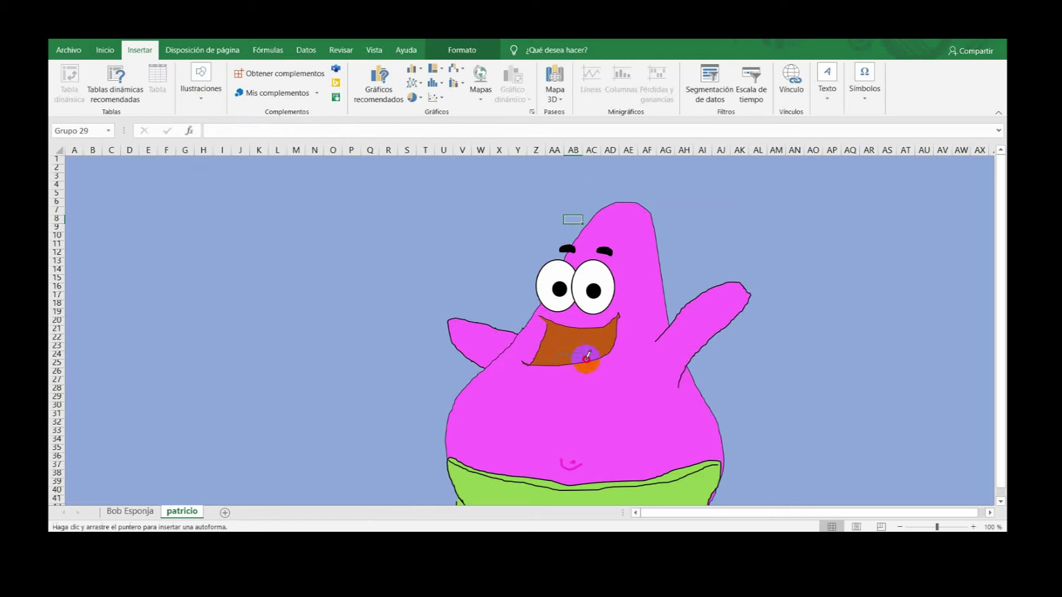
pyautogui.moveTo(556, 360); pyautogui.dragTo(554, 361)
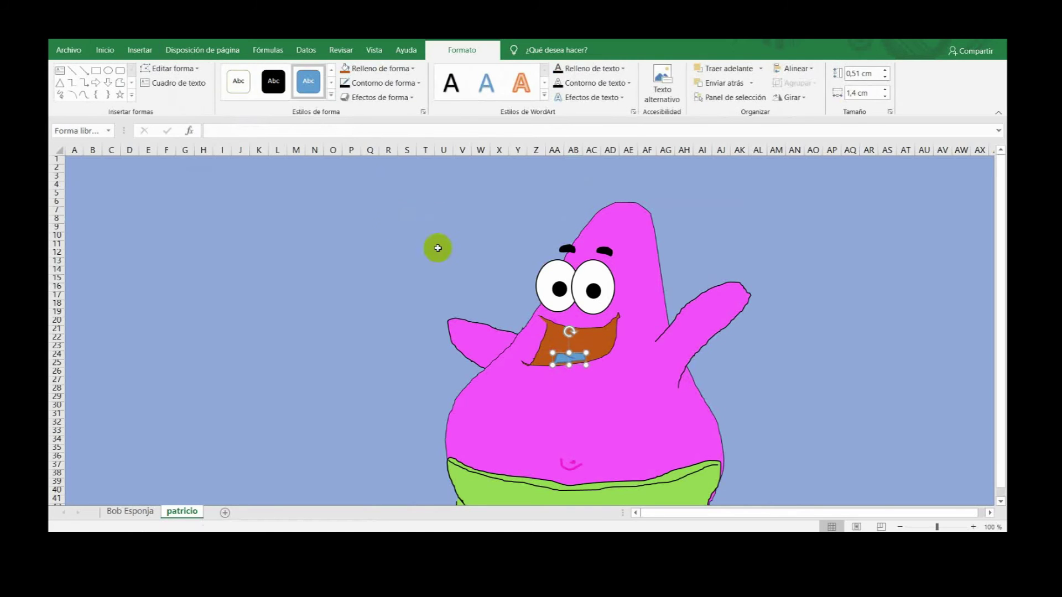
# Step: Fill the tongue with light orange and give it a dark orange outline
pyautogui.click(369, 68)
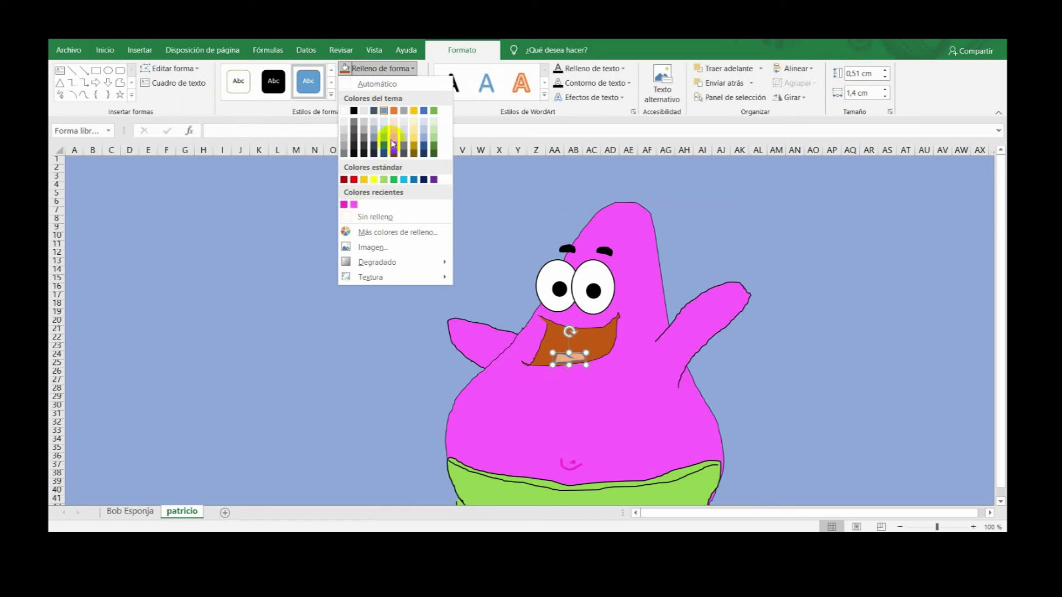
pyautogui.click(392, 145)
pyautogui.click(382, 83)
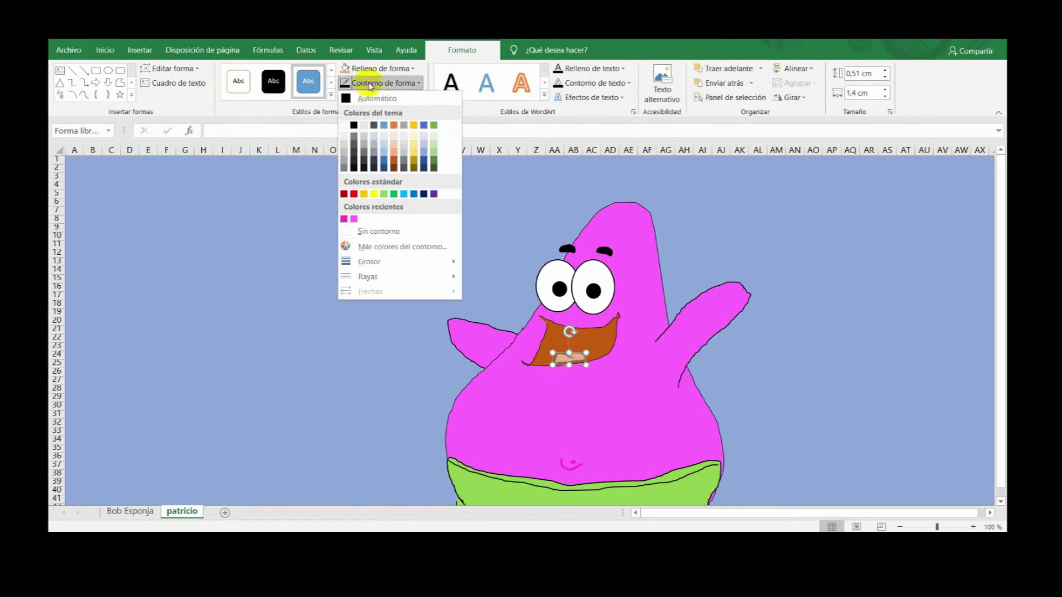
pyautogui.click(396, 162)
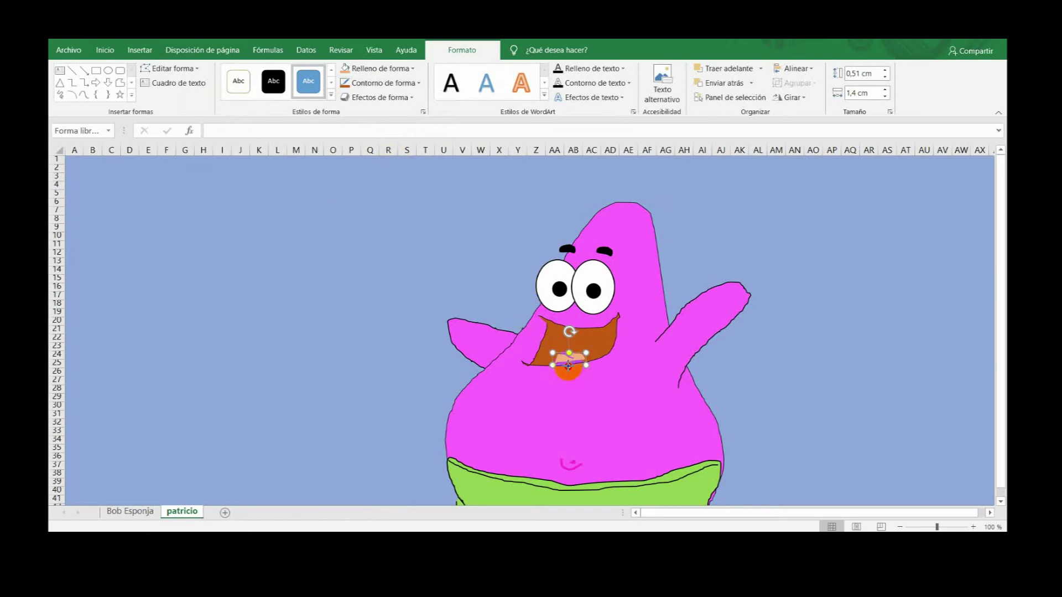
# Step: Stretch the tongue slightly downward to about 0.59 cm high and group it with the whole figure
pyautogui.moveTo(565, 368); pyautogui.dragTo(578, 350)
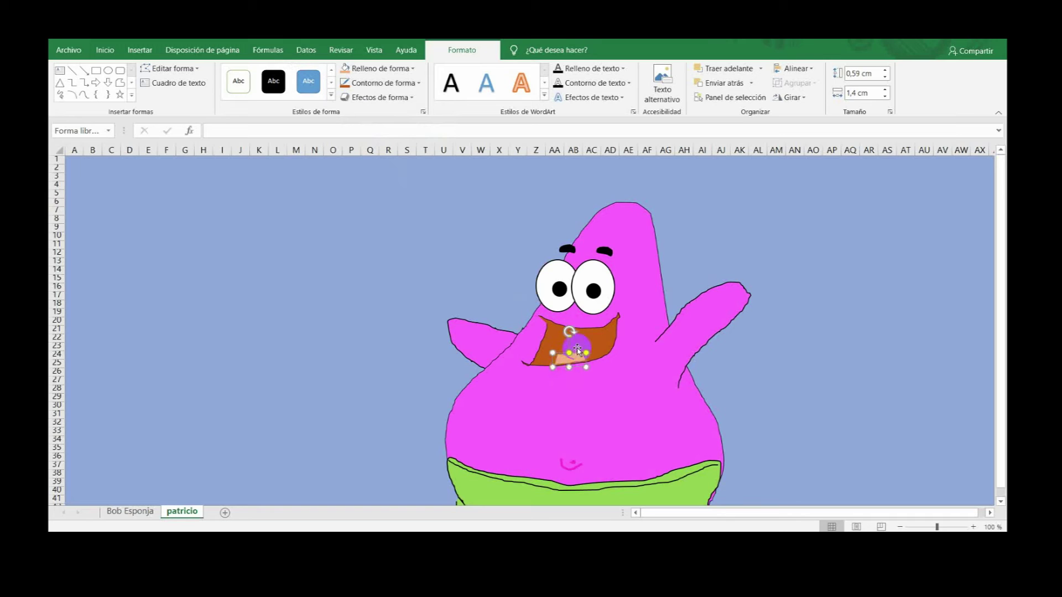
pyautogui.rightClick(641, 388)
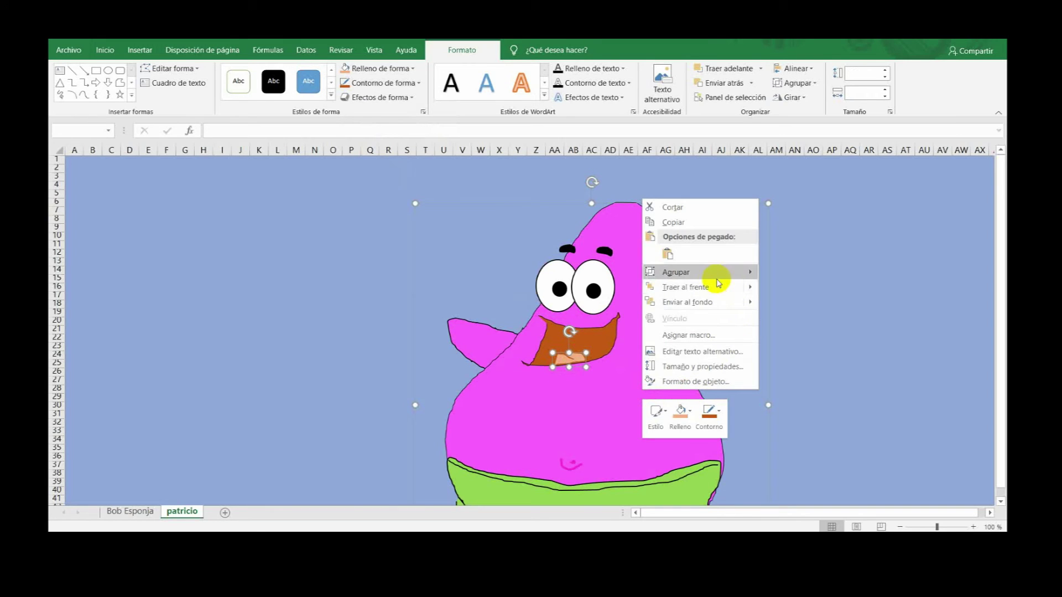
pyautogui.click(777, 274)
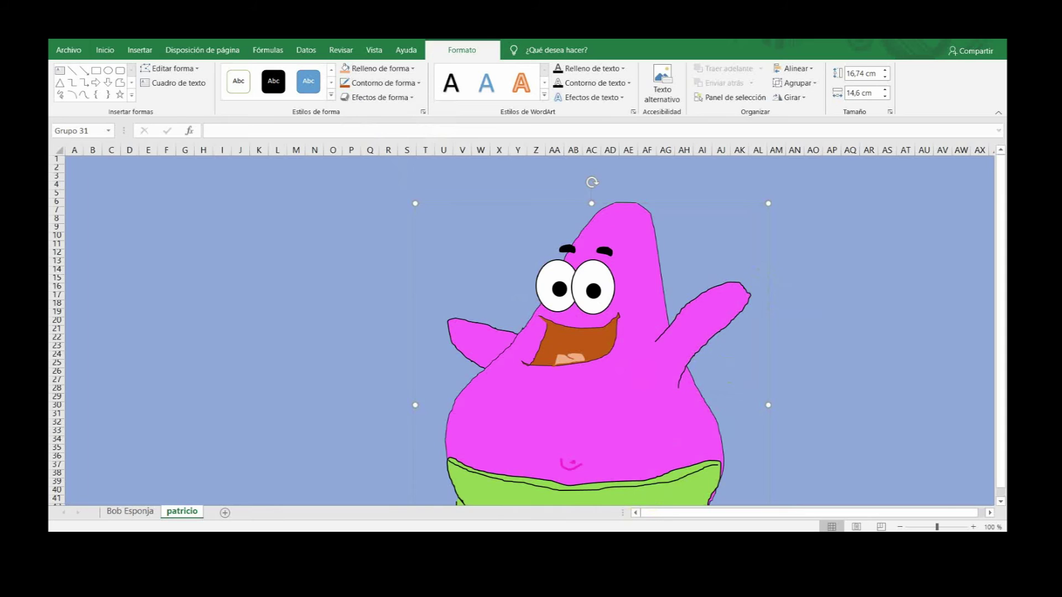
# Step: Narrow the whole figure to about 12.47 cm wide and move it toward the middle of the sheet
pyautogui.keyDown('ctrl'); pyautogui.scroll(-2, 697, 401); pyautogui.keyUp('ctrl')
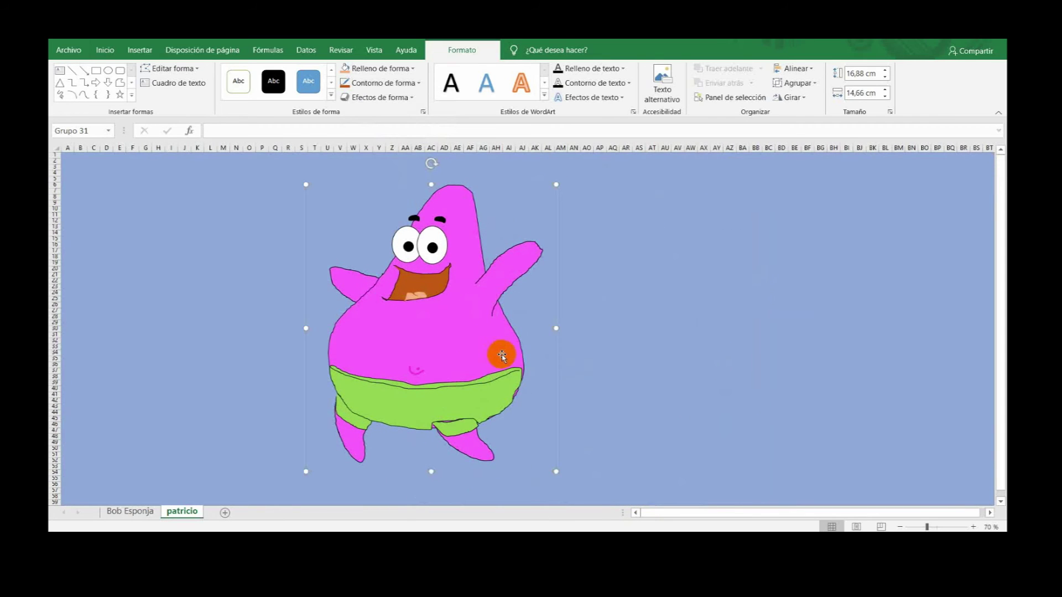
pyautogui.moveTo(554, 330); pyautogui.dragTo(520, 329)
pyautogui.moveTo(437, 356); pyautogui.dragTo(539, 357)
# Step: Draw a small ellipse about 0.45 cm high and 0.27 cm wide on the empty area left of the figure
pyautogui.click(140, 50)
pyautogui.click(201, 91)
pyautogui.click(228, 154)
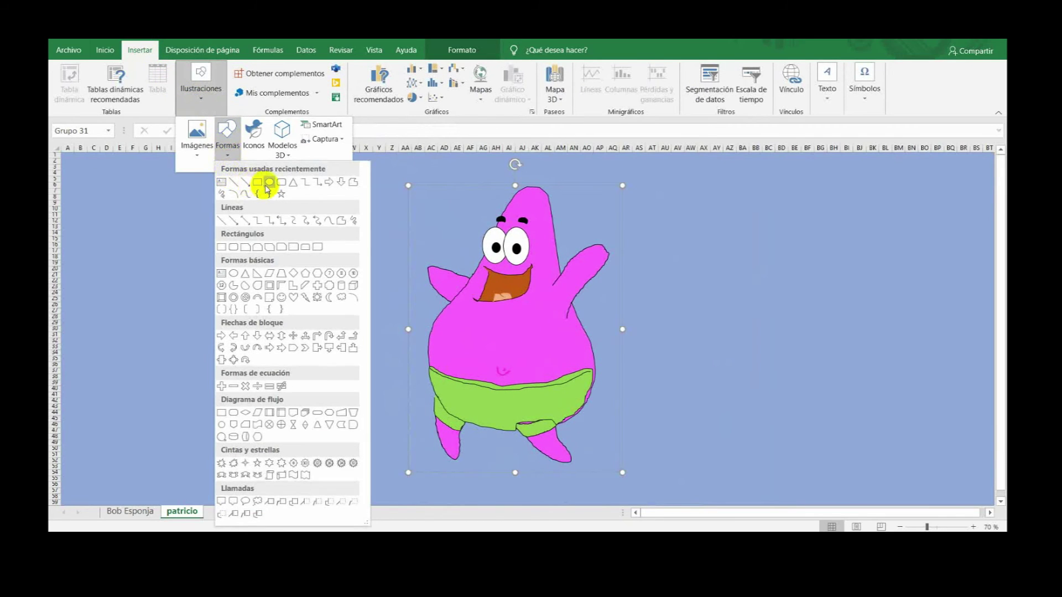
pyautogui.click(267, 183)
pyautogui.click(265, 209)
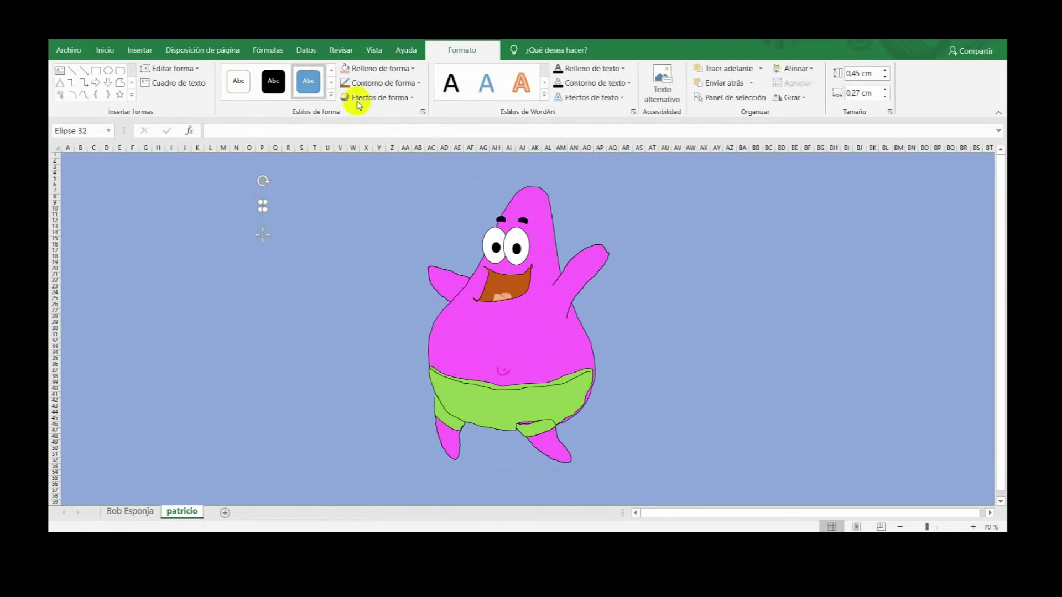
# Step: Give the small ellipse a pale orange fill without outline and place it on the figure's left-hand arm
pyautogui.click(346, 72)
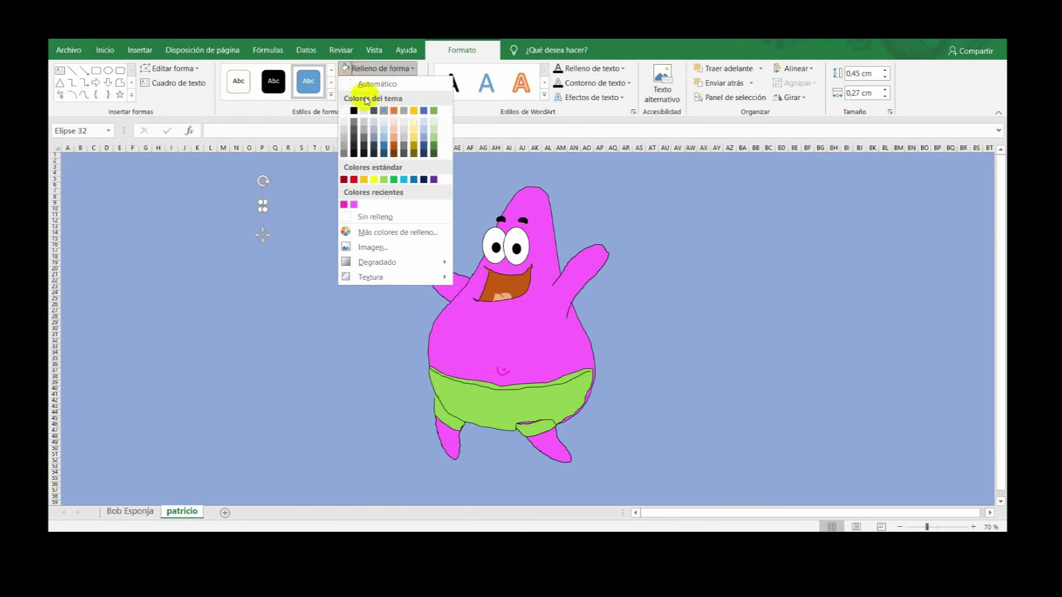
pyautogui.click(400, 120)
pyautogui.click(362, 83)
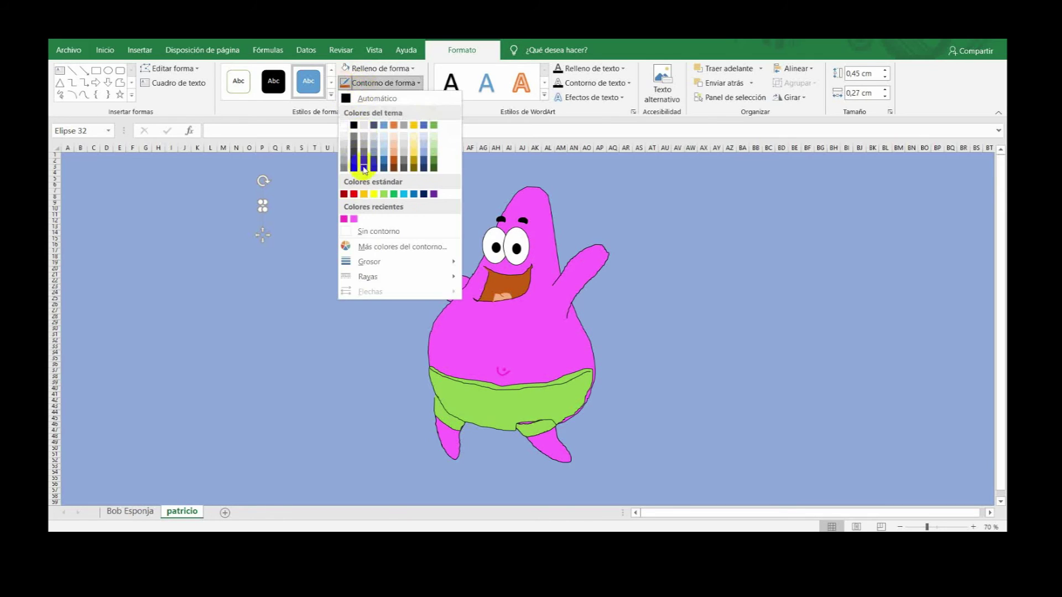
pyautogui.click(364, 231)
pyautogui.moveTo(265, 233); pyautogui.dragTo(447, 303)
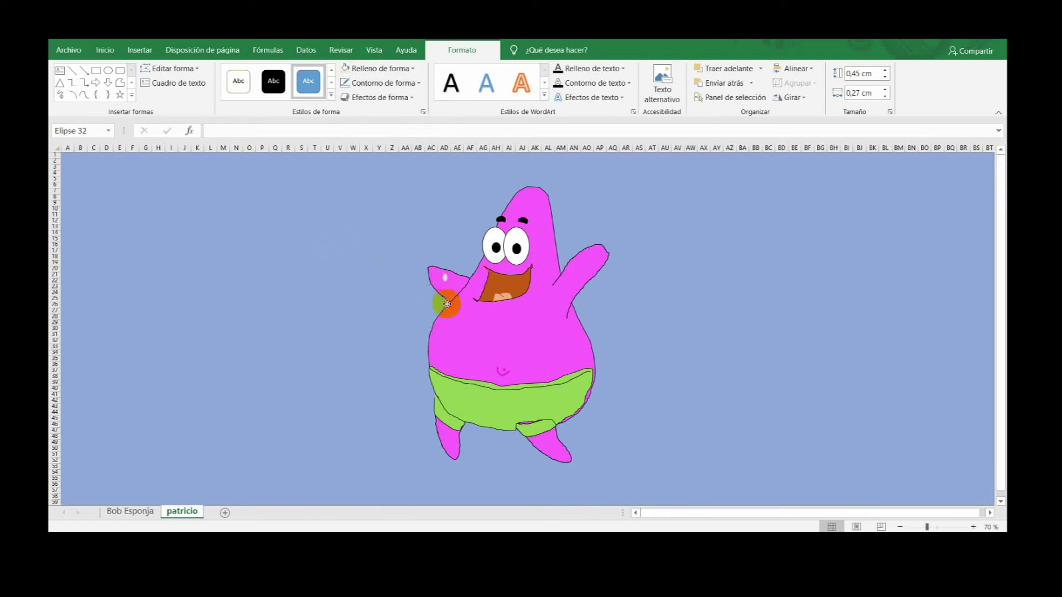
# Step: Recolor the spot on the arm with the recently used dark pink
pyautogui.click(372, 68)
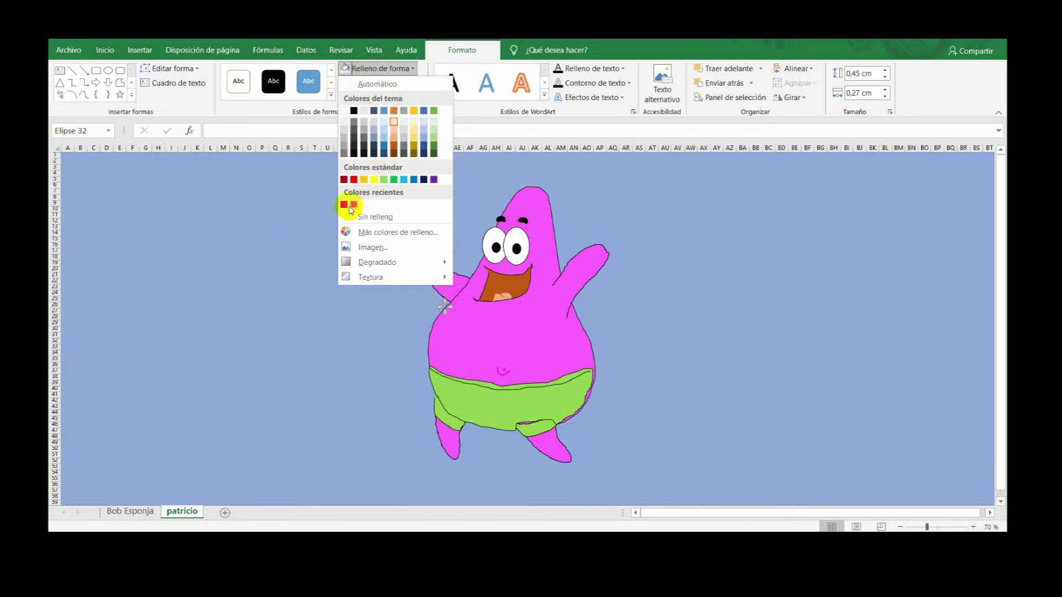
pyautogui.click(347, 206)
pyautogui.click(353, 274)
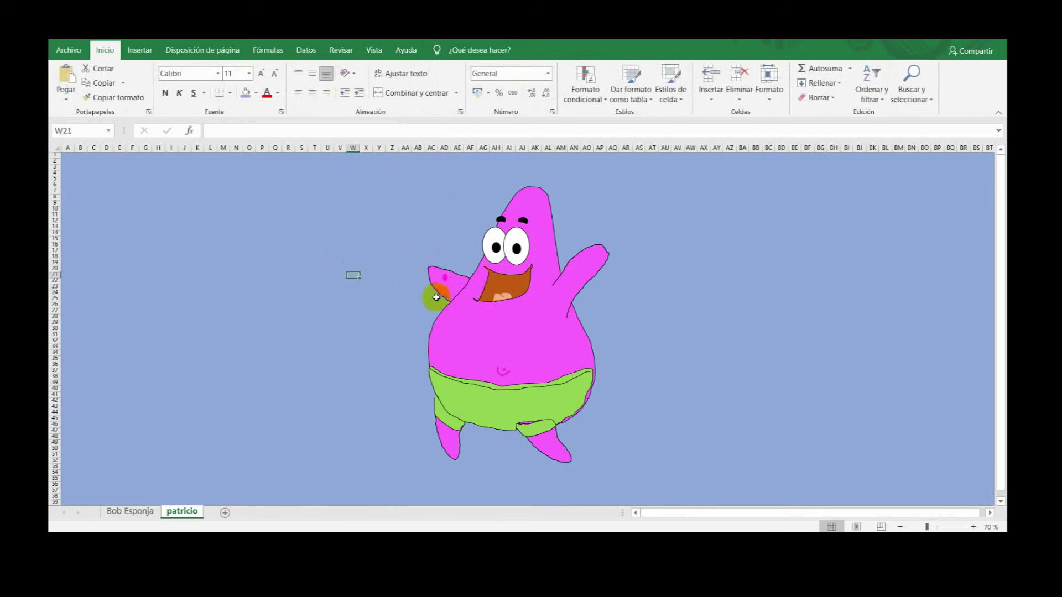
# Step: Duplicate the pink spot and place copies on both sides of the belly, the head and the raised arm
pyautogui.moveTo(443, 281); pyautogui.dragTo(459, 379)
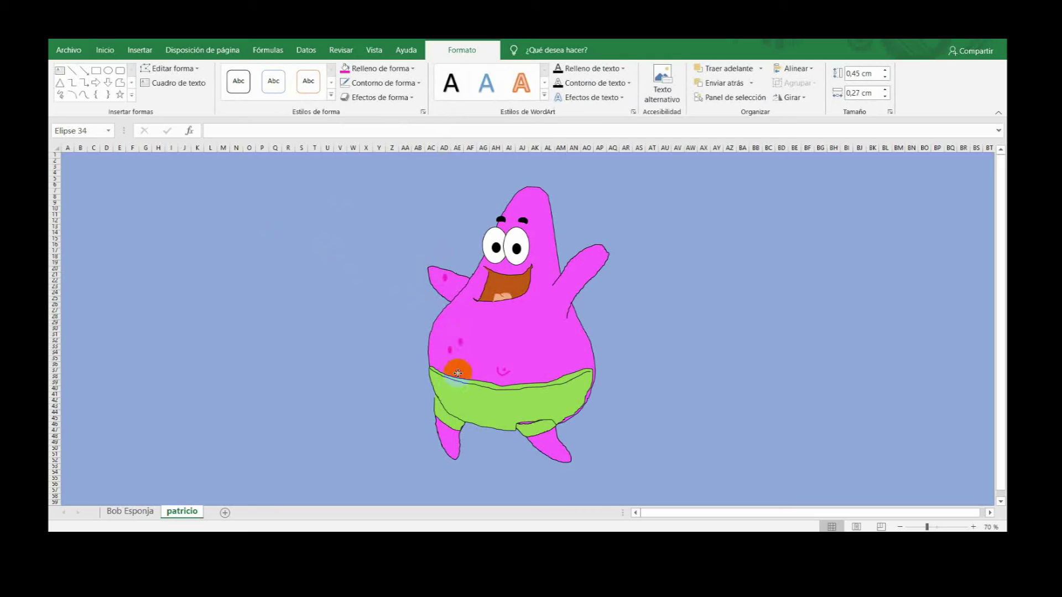
pyautogui.moveTo(462, 371); pyautogui.dragTo(540, 238)
pyautogui.hotkey('ctrl', 'd')
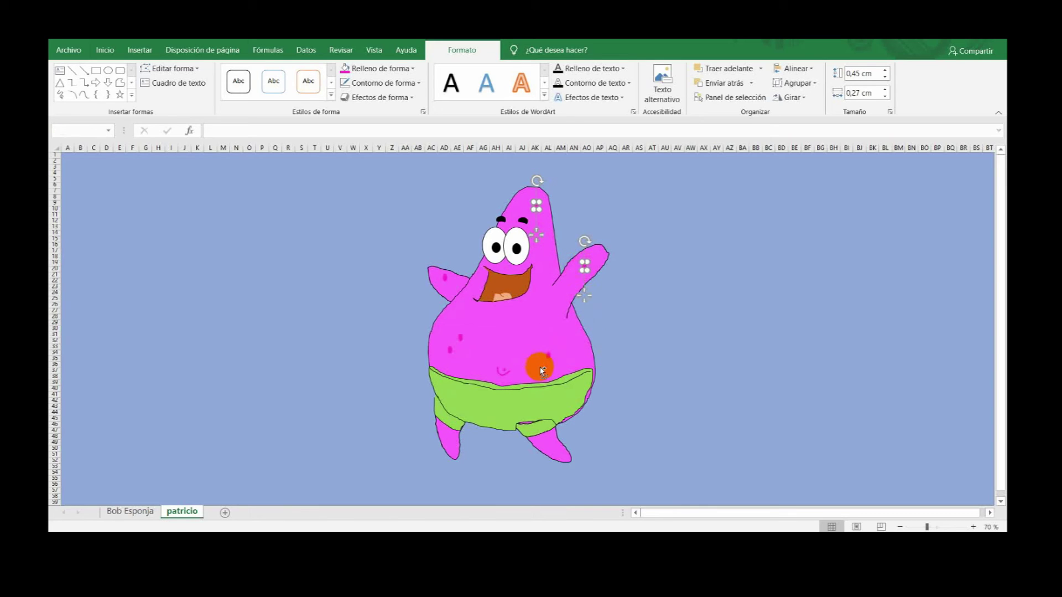
# Step: Group all the pink spots together and group them with the figure
pyautogui.moveTo(452, 354); pyautogui.dragTo(463, 340)
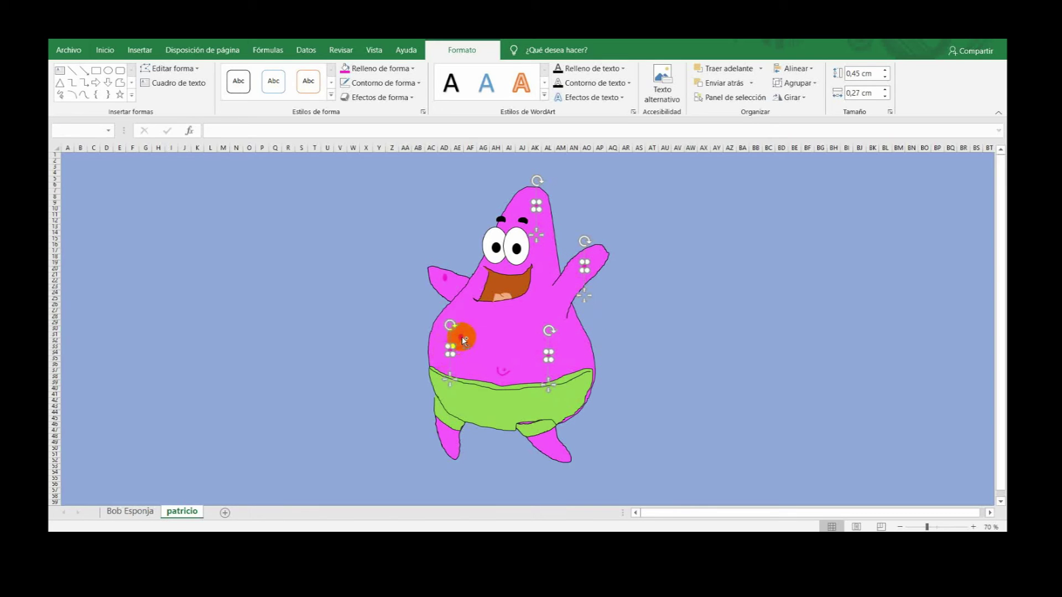
pyautogui.rightClick(447, 277)
pyautogui.moveTo(503, 349)
pyautogui.click(570, 350)
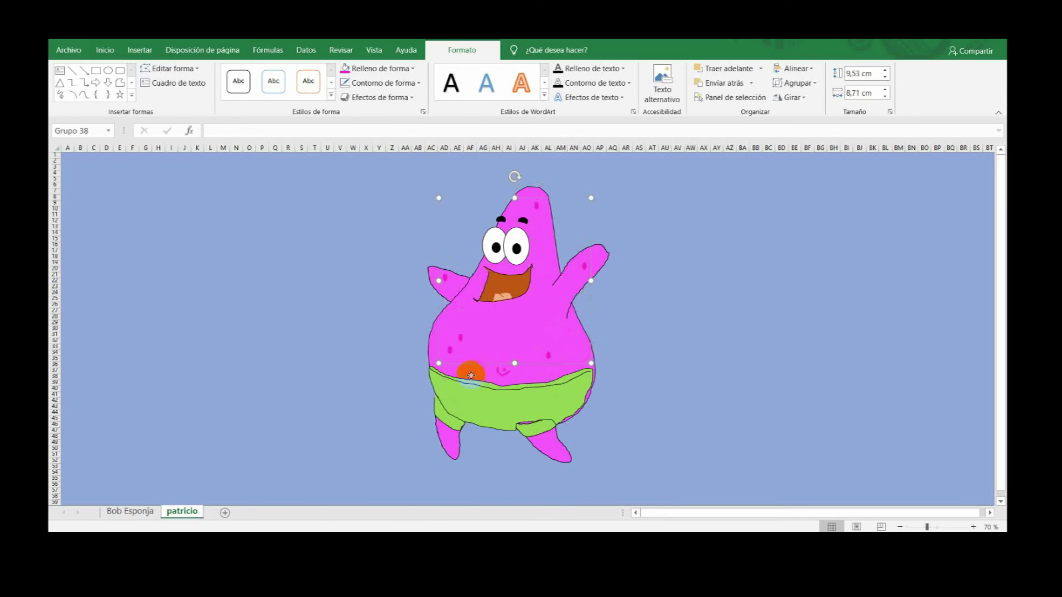
pyautogui.rightClick(471, 376)
pyautogui.moveTo(552, 258)
pyautogui.click(614, 258)
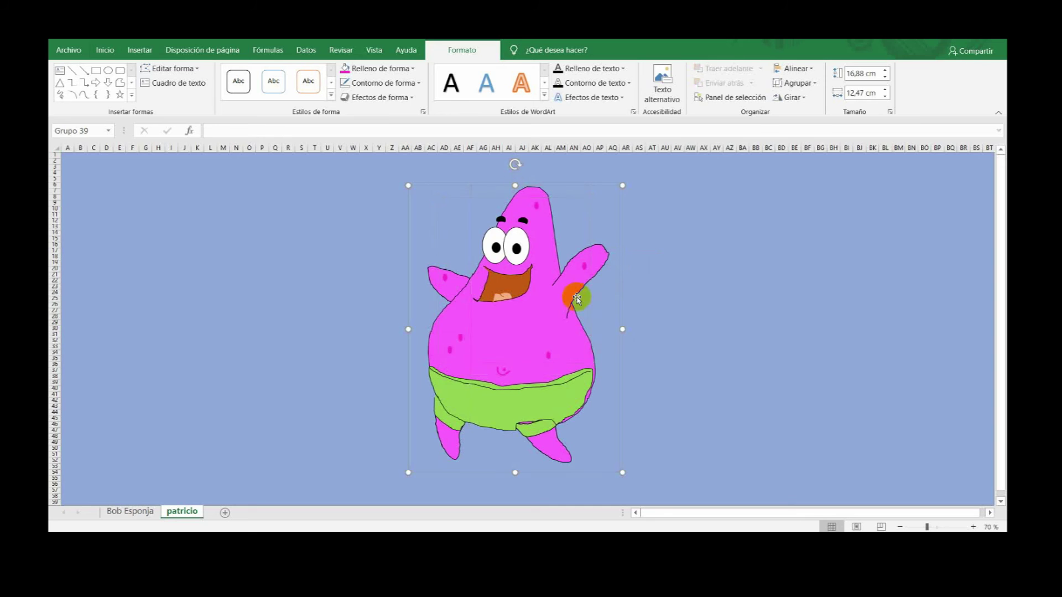
# Step: Draw a closed freehand flower-like patch about 1.63 cm high and 2.58 cm wide on the left part of the shorts
pyautogui.keyDown('ctrl'); pyautogui.scroll(4, 523, 422); pyautogui.keyUp('ctrl')
pyautogui.moveTo(675, 507); pyautogui.dragTo(736, 501)
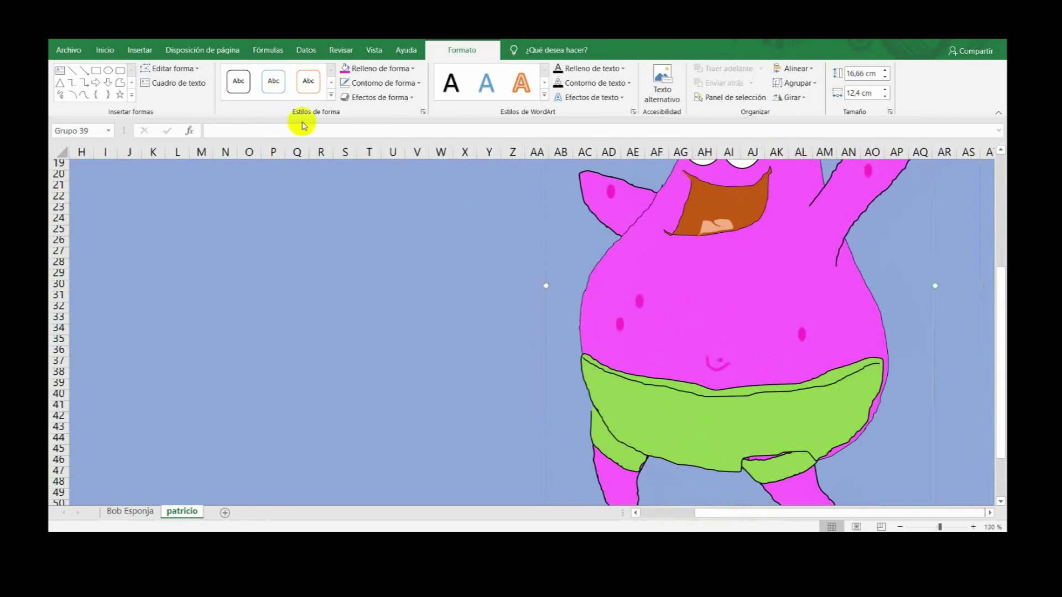
pyautogui.click(173, 54)
pyautogui.click(140, 49)
pyautogui.click(201, 83)
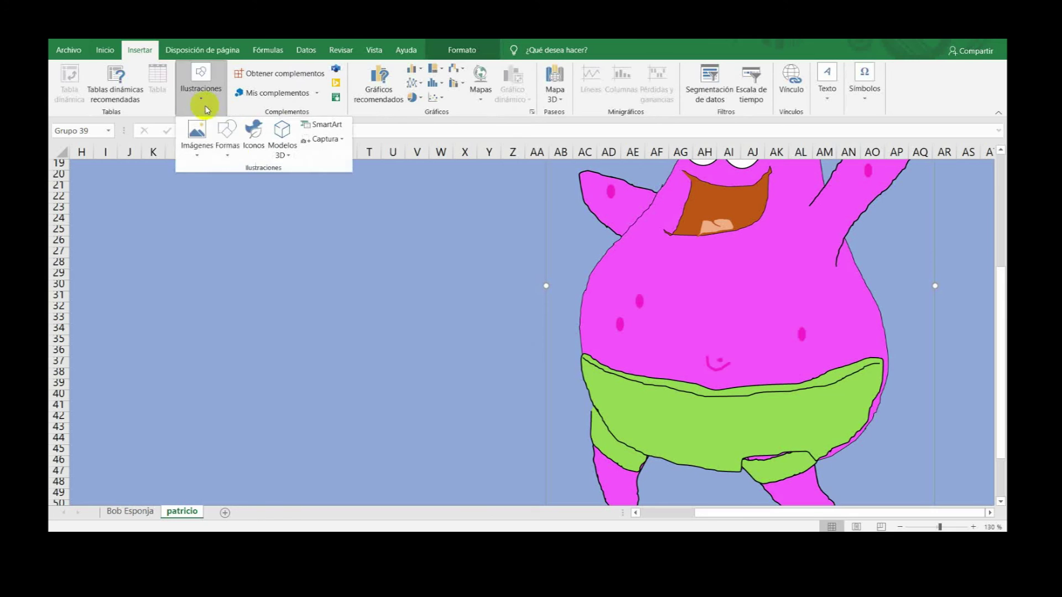
pyautogui.click(228, 151)
pyautogui.click(237, 190)
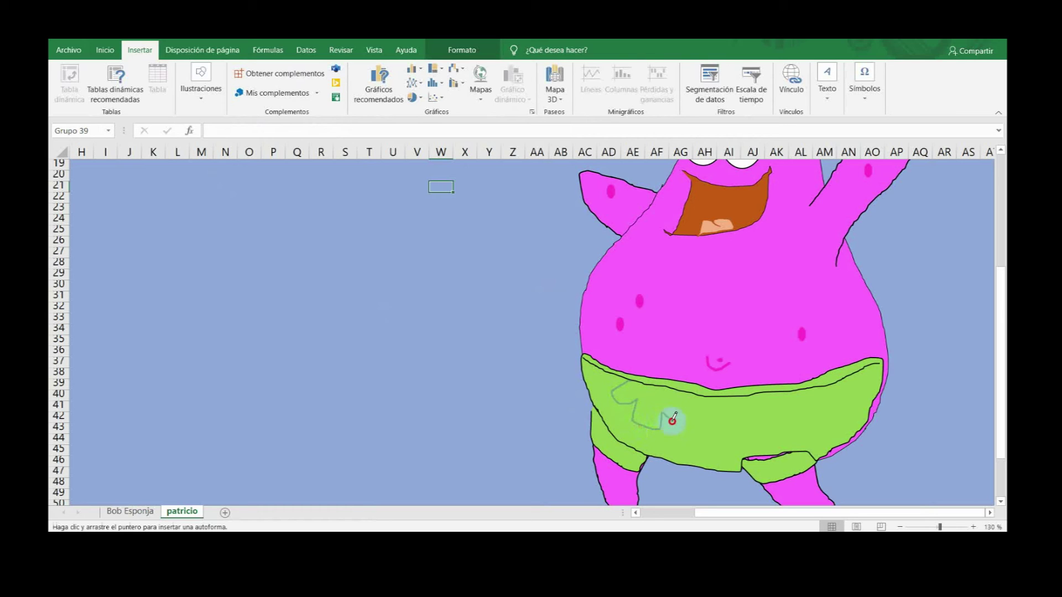
pyautogui.click(646, 381)
# Step: Fill the patch on the shorts with standard blue and group it with the figure
pyautogui.click(386, 70)
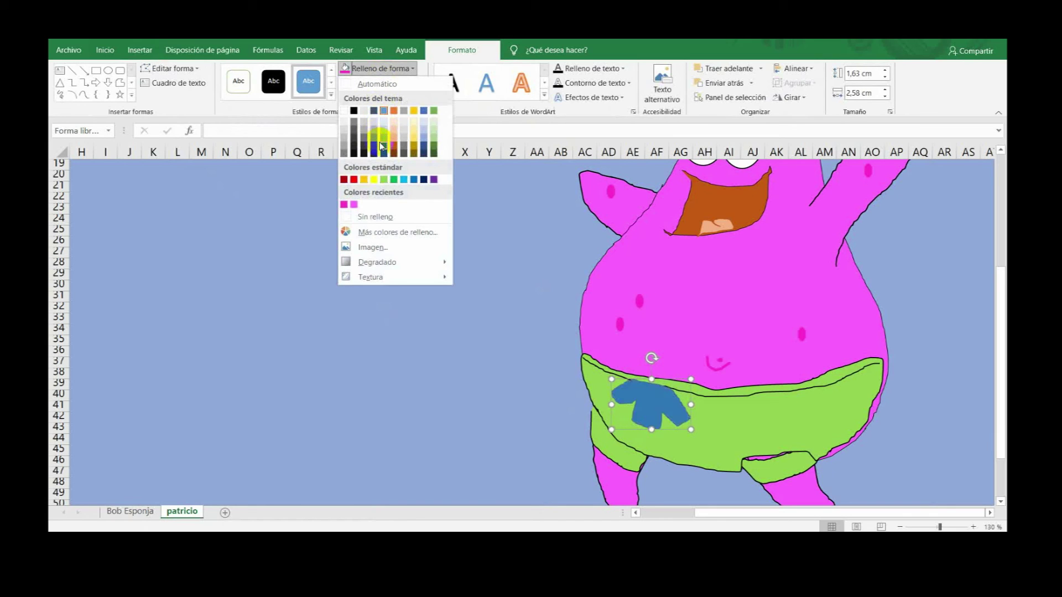
pyautogui.click(416, 180)
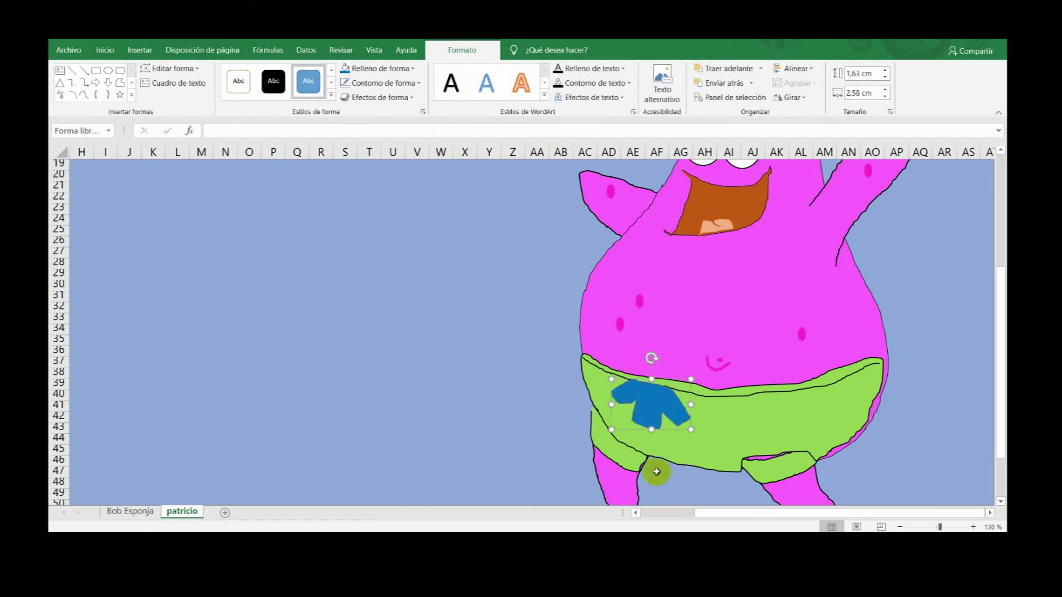
pyautogui.scroll(-3, 805, 420)
pyautogui.scroll(-1, 805, 420)
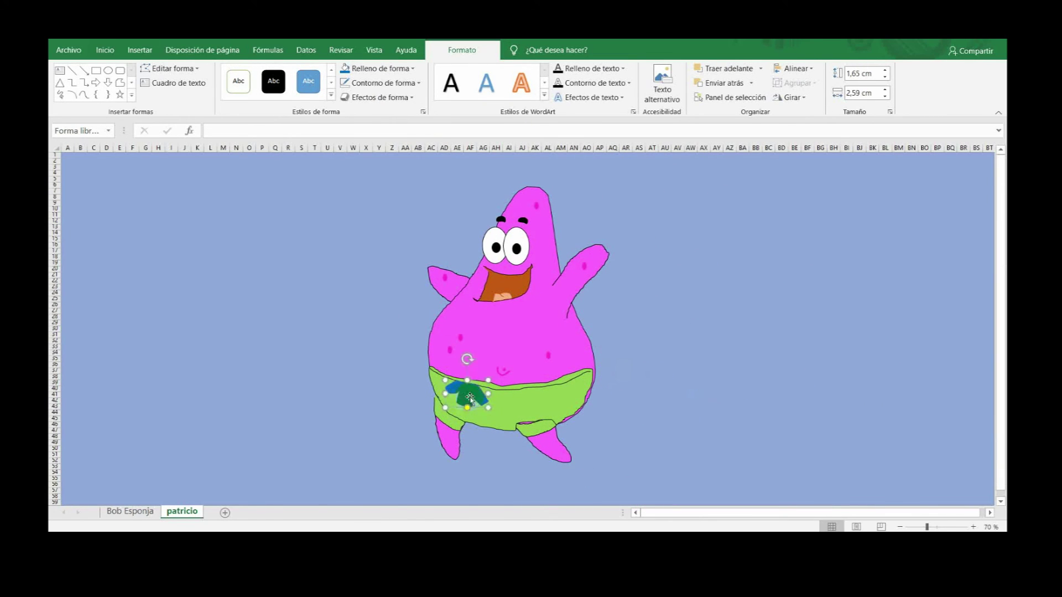
pyautogui.rightClick(537, 404)
pyautogui.moveTo(607, 280)
pyautogui.click(675, 284)
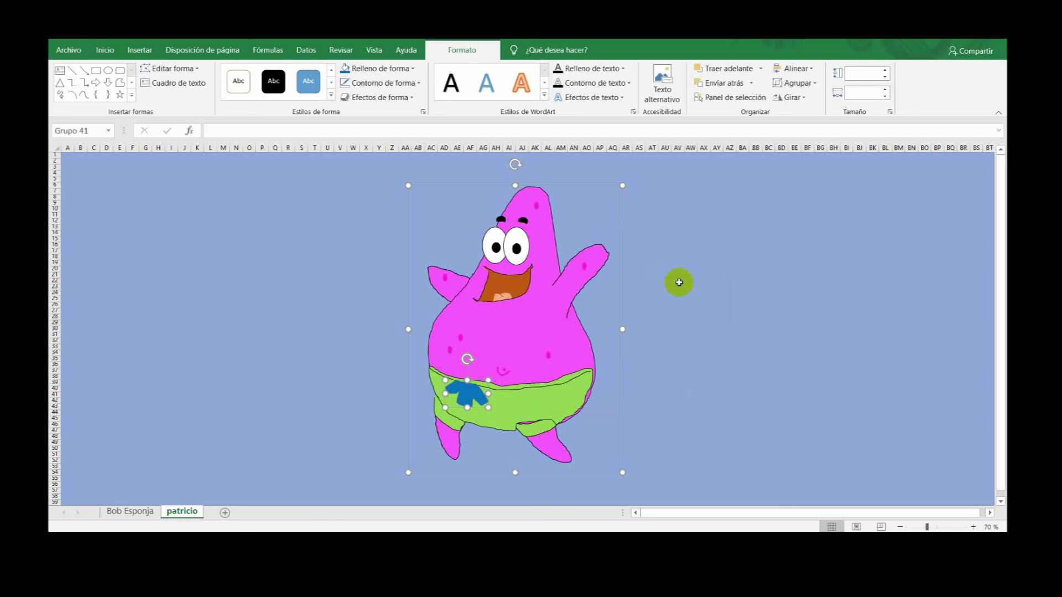
# Step: Draw a blue freehand patch about 1 cm high and 1.81 cm wide without outline above the shorts' right leg opening
pyautogui.click(145, 49)
pyautogui.click(199, 92)
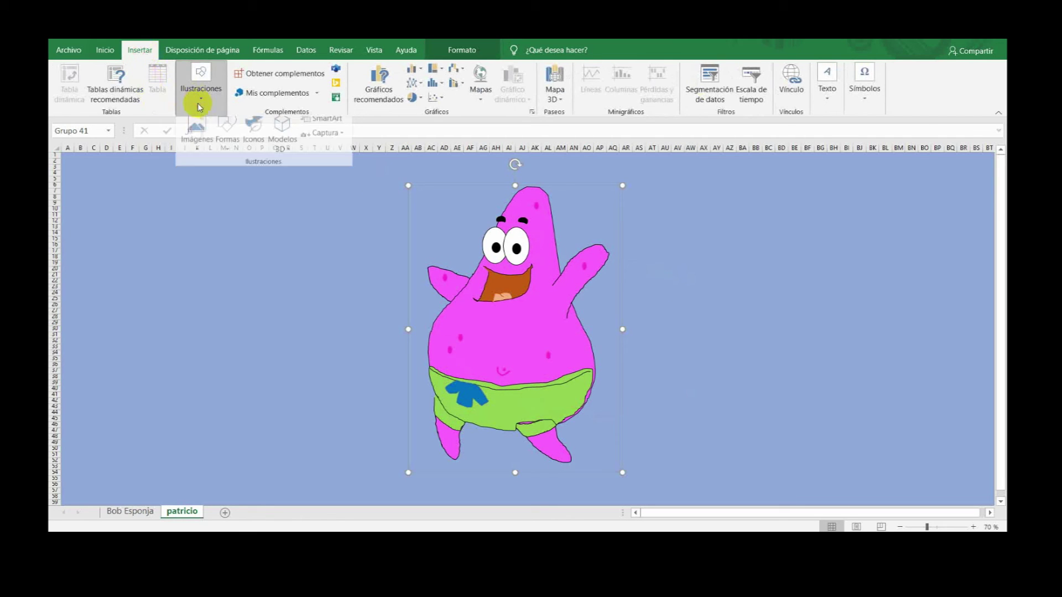
pyautogui.click(223, 146)
pyautogui.click(221, 197)
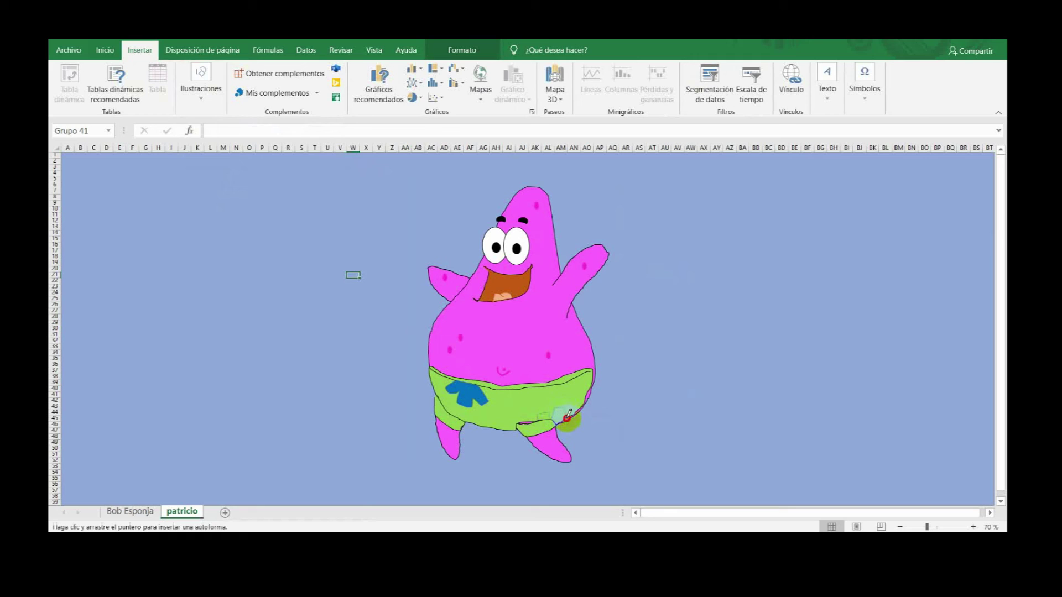
pyautogui.moveTo(550, 419); pyautogui.dragTo(547, 420)
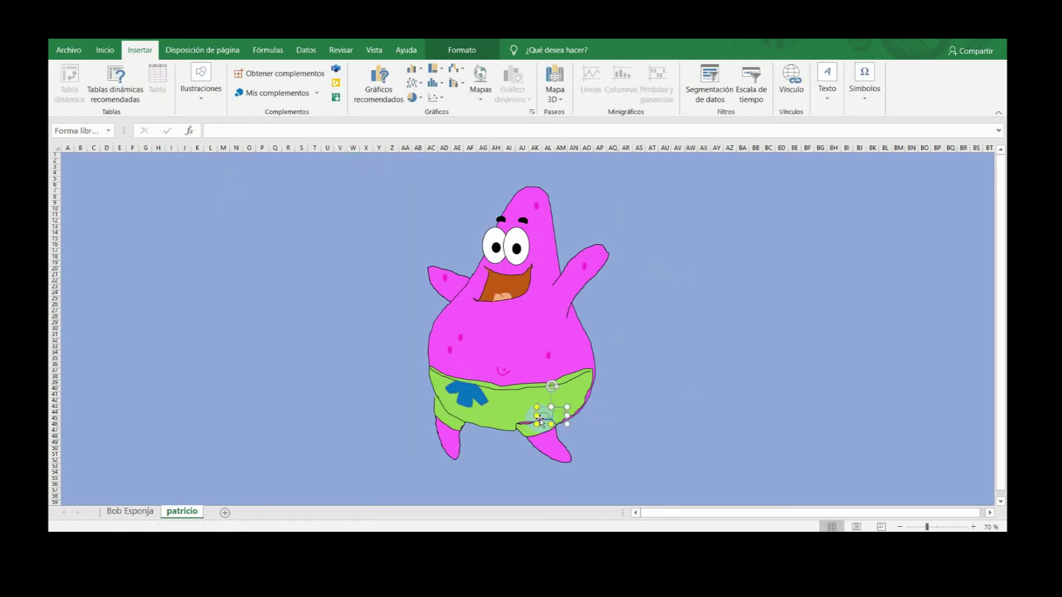
pyautogui.click(355, 85)
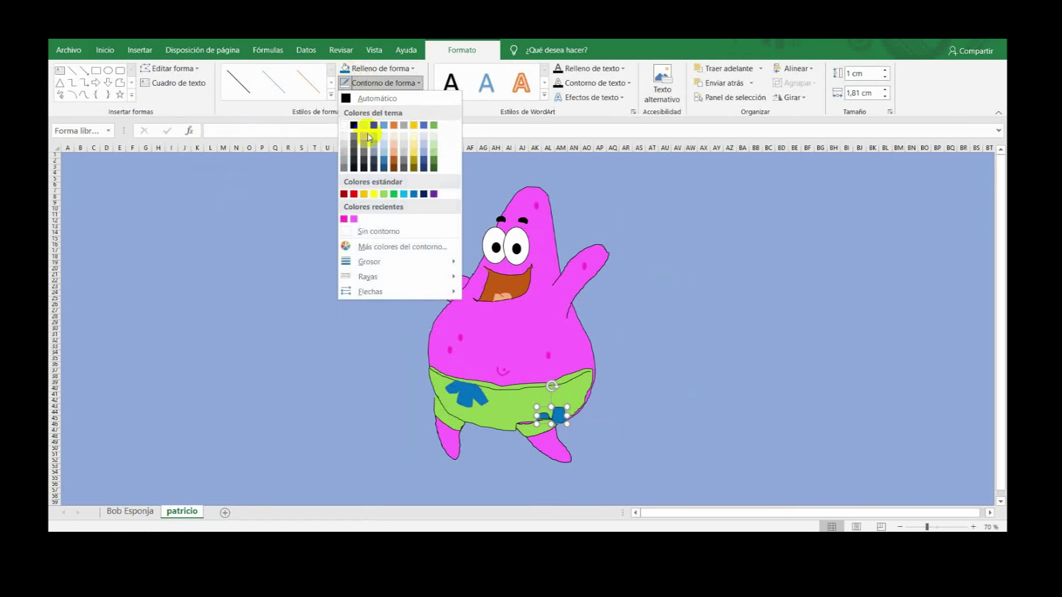
pyautogui.click(376, 229)
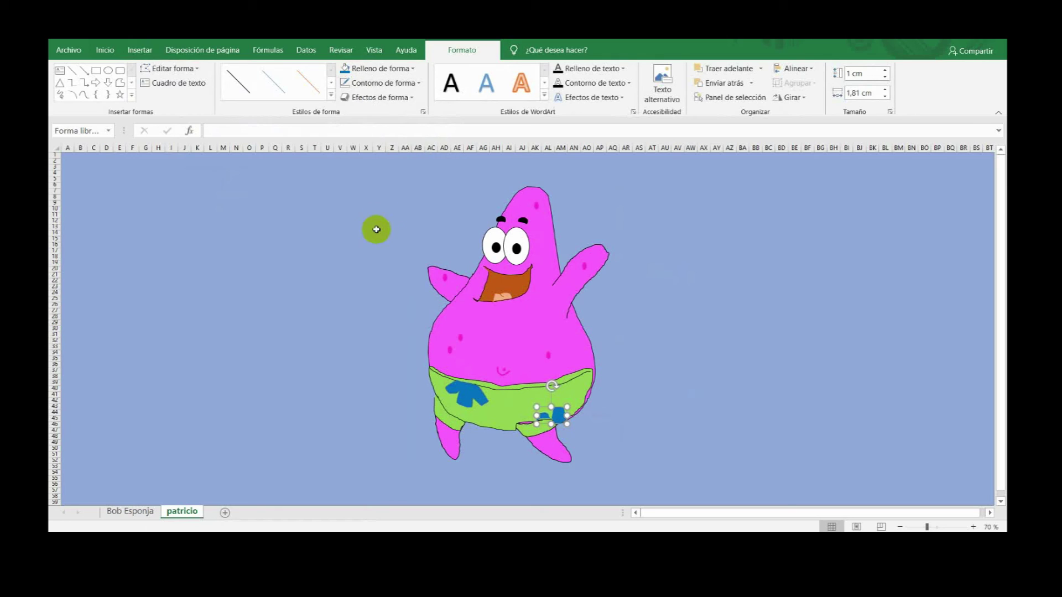
# Step: Select all the objects on the sheet and group the blue shorts patch with the figure
pyautogui.click(366, 83)
pyautogui.click(414, 194)
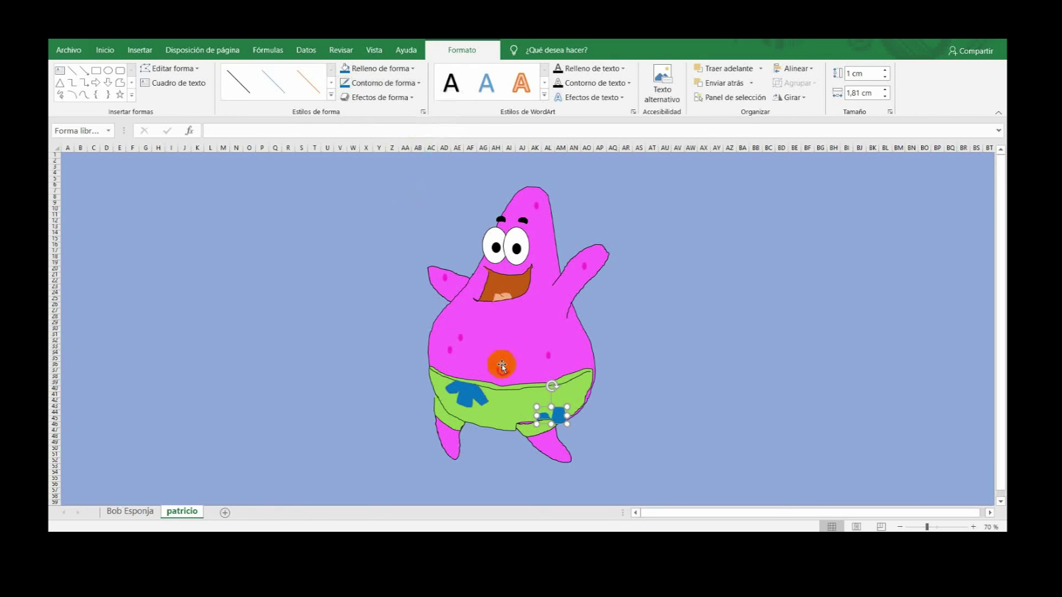
pyautogui.hotkey('ctrl', 'a')
pyautogui.rightClick(511, 414)
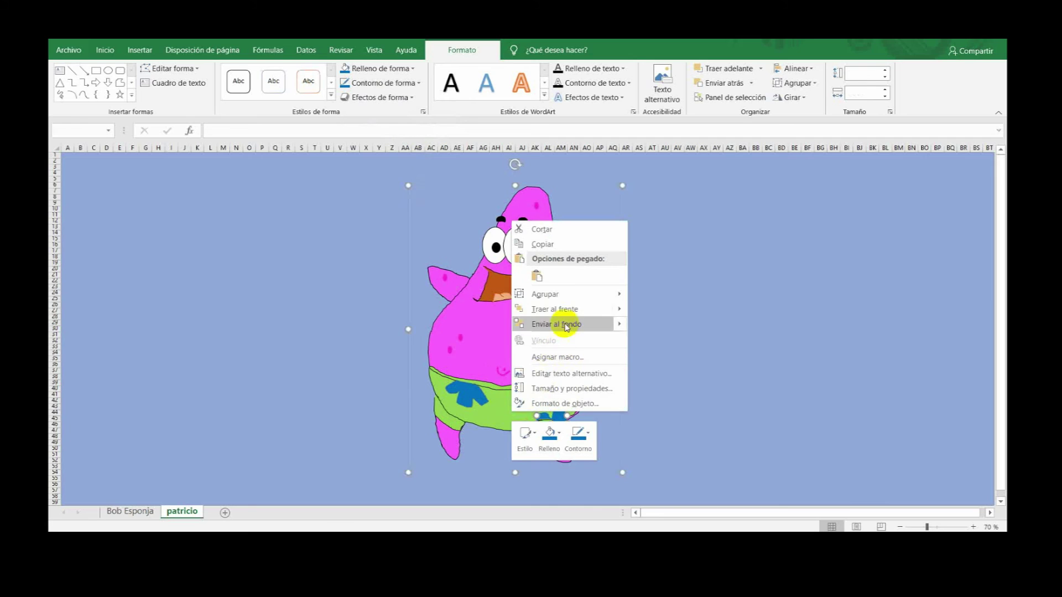
pyautogui.moveTo(578, 294)
pyautogui.click(639, 296)
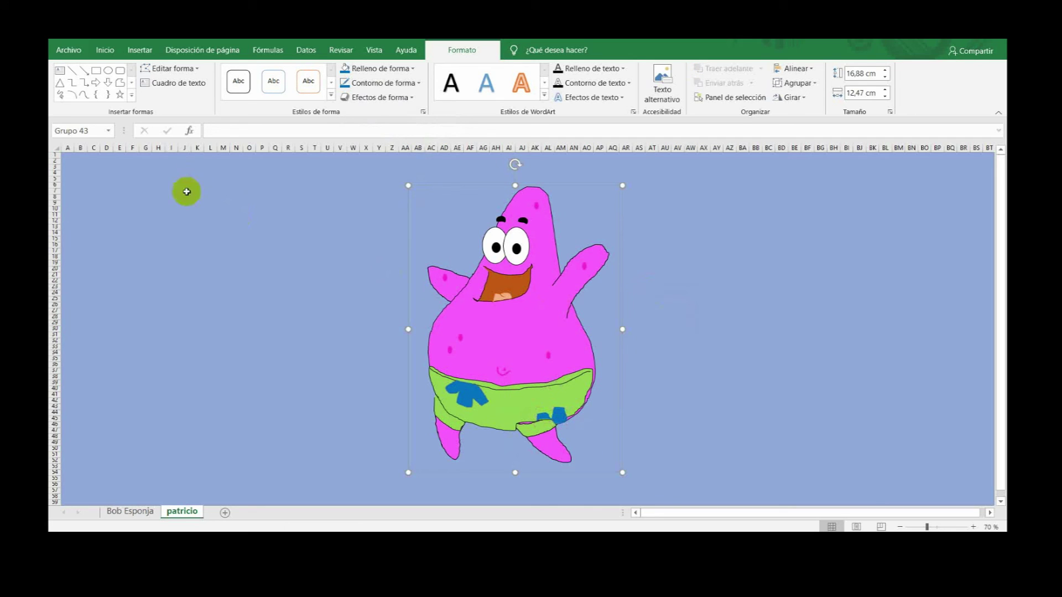
pyautogui.click(184, 227)
# Step: Draw a closed freehand clump of grass about 8.23 cm high and 17.47 cm wide to the left of the figure
pyautogui.click(145, 55)
pyautogui.click(191, 100)
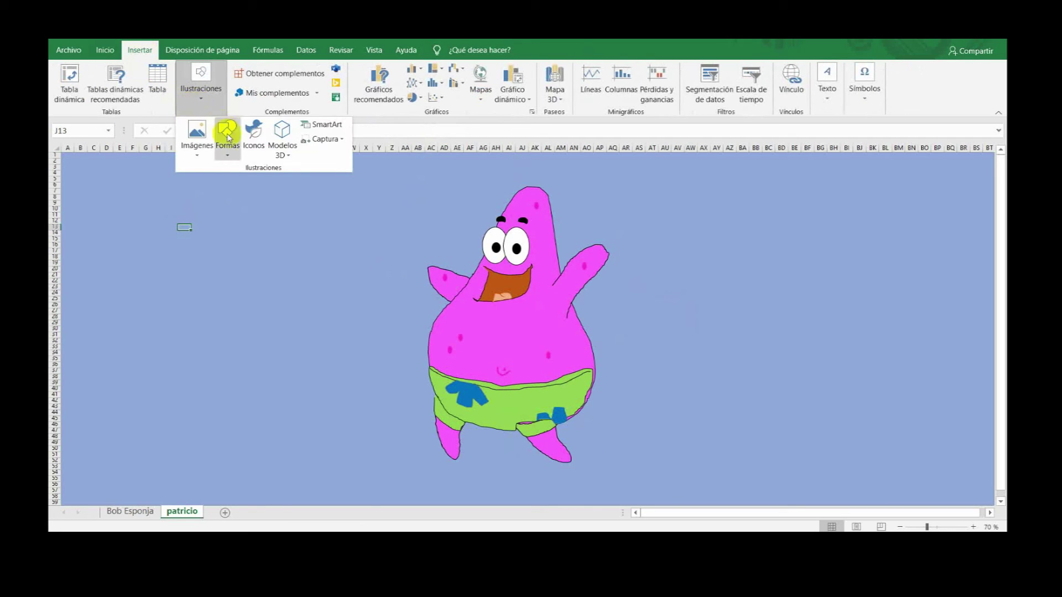
pyautogui.click(227, 149)
pyautogui.click(210, 202)
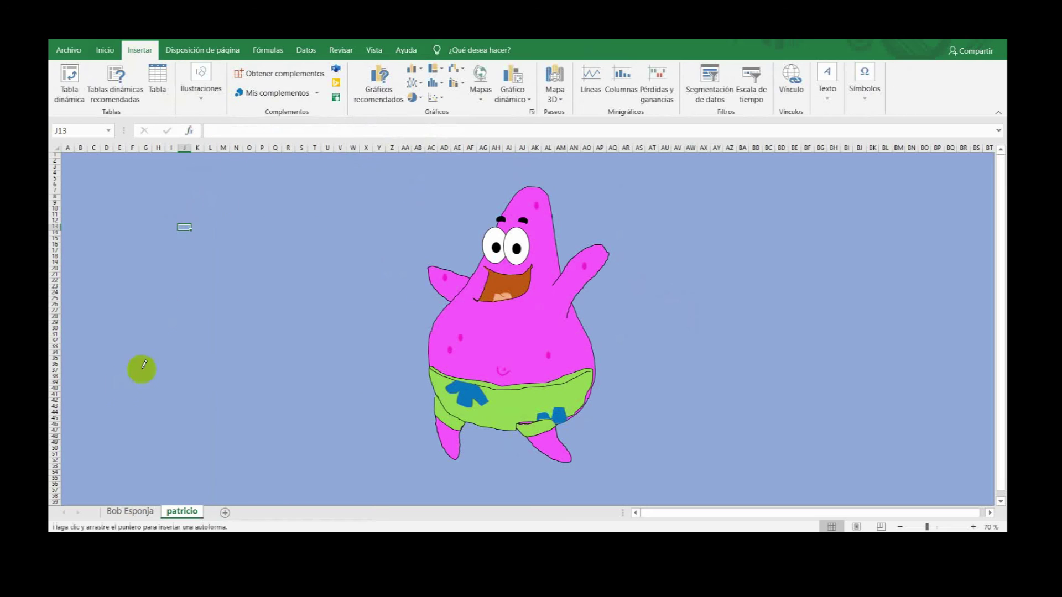
pyautogui.moveTo(107, 429)
pyautogui.mouseDown()
pyautogui.moveTo(91, 386)
pyautogui.moveTo(120, 360)
pyautogui.moveTo(142, 413)
pyautogui.moveTo(154, 336)
pyautogui.moveTo(190, 360)
pyautogui.moveTo(202, 397)
pyautogui.moveTo(268, 339)
pyautogui.moveTo(309, 381)
pyautogui.moveTo(280, 424)
pyautogui.moveTo(295, 443)
pyautogui.moveTo(226, 465)
pyautogui.moveTo(118, 457)
pyautogui.moveTo(81, 427)
pyautogui.moveTo(109, 441)
pyautogui.mouseUp()
# Step: Fill the grass with the darker theme green, remove its outline and apply the second soft-edge variation
pyautogui.click(380, 68)
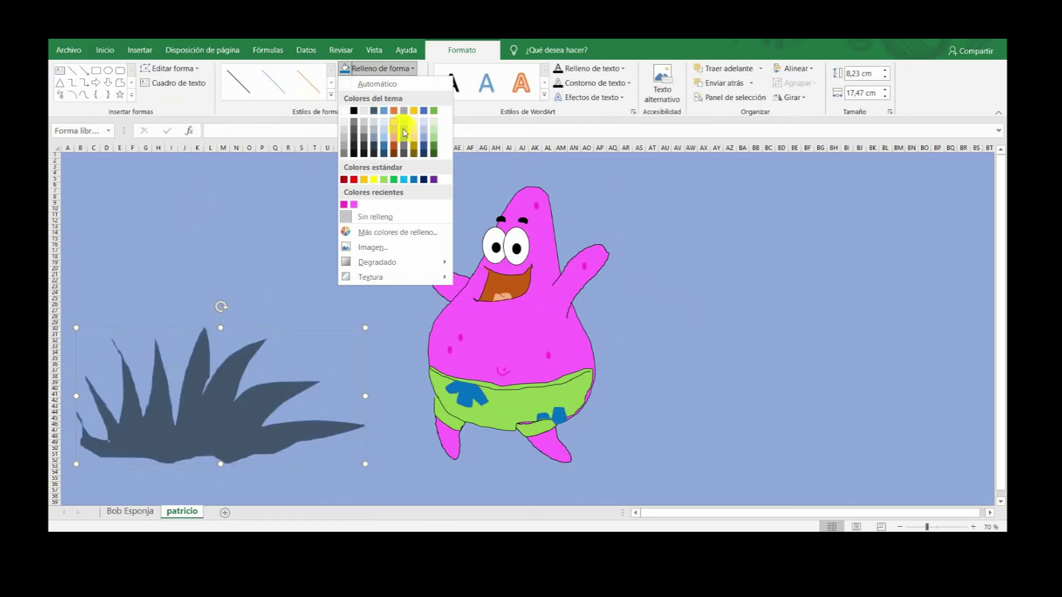
pyautogui.click(434, 148)
pyautogui.click(381, 82)
pyautogui.click(379, 231)
pyautogui.click(376, 97)
pyautogui.moveTo(401, 239)
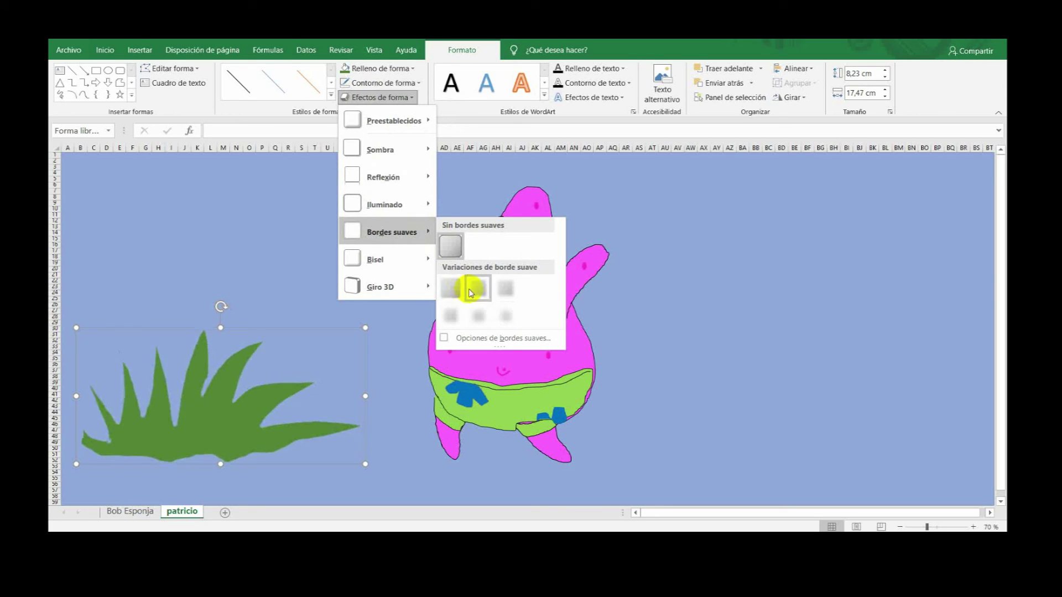
pyautogui.click(474, 293)
# Step: Copy the grass clump across the full width of the scene and send the copies behind the figure
pyautogui.moveTo(238, 408); pyautogui.dragTo(399, 408)
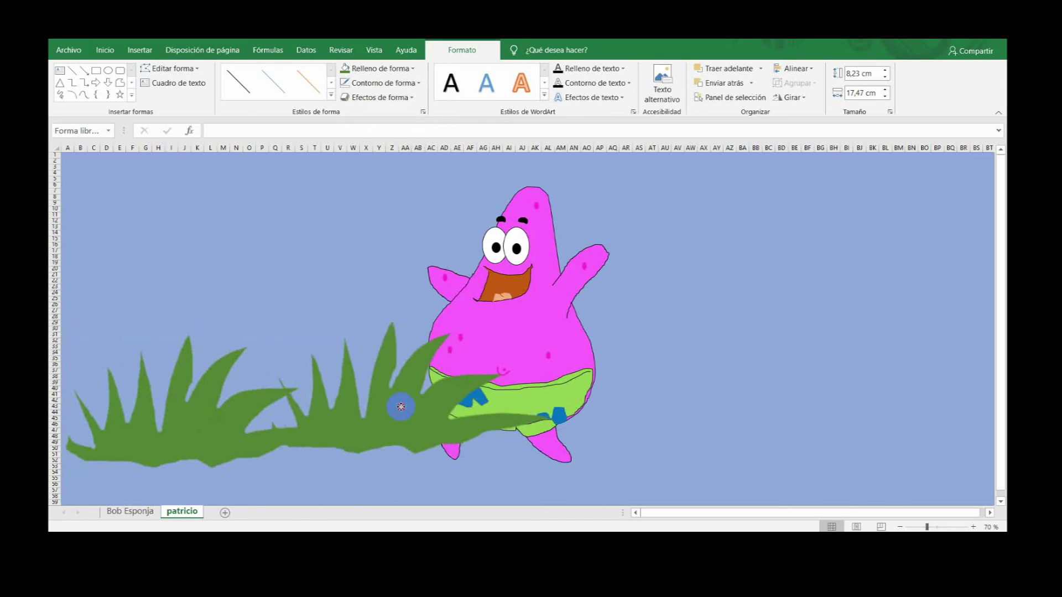
pyautogui.rightClick(398, 407)
pyautogui.click(421, 305)
pyautogui.moveTo(374, 423); pyautogui.dragTo(857, 436)
pyautogui.rightClick(526, 422)
pyautogui.click(569, 316)
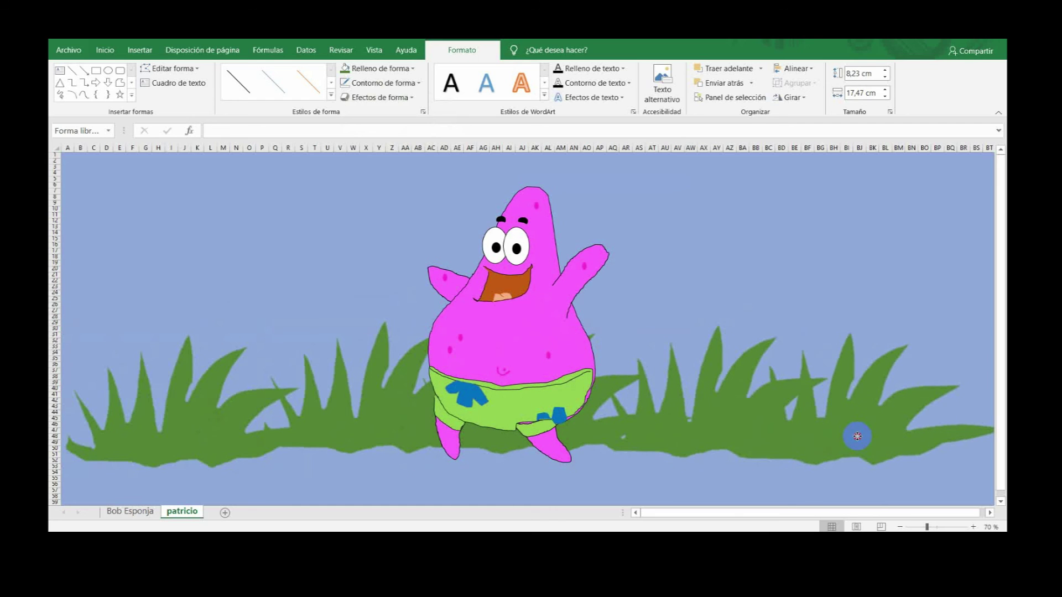
# Step: Draw a small ellipse about 1.12 cm high and 0.88 cm wide in the empty area above the grass
pyautogui.click(104, 50)
pyautogui.click(140, 50)
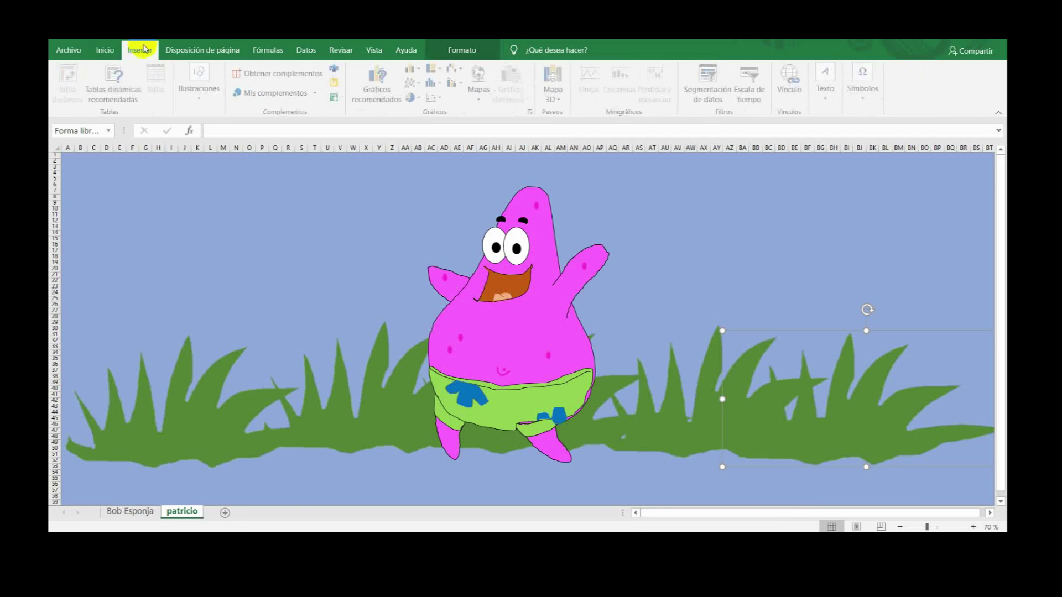
pyautogui.click(202, 93)
pyautogui.click(227, 160)
pyautogui.click(271, 181)
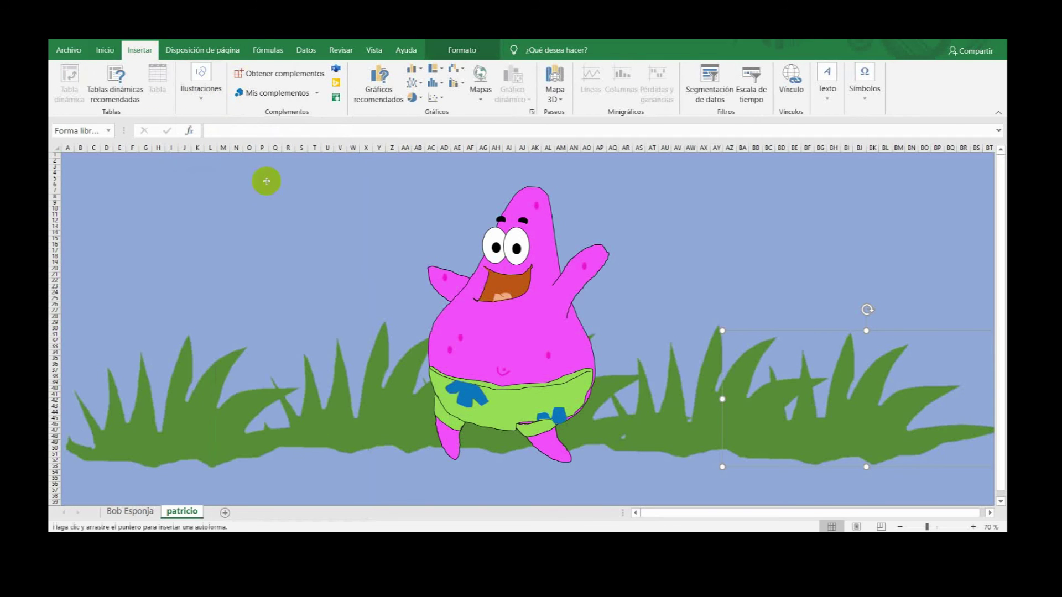
pyautogui.moveTo(212, 216); pyautogui.dragTo(214, 218)
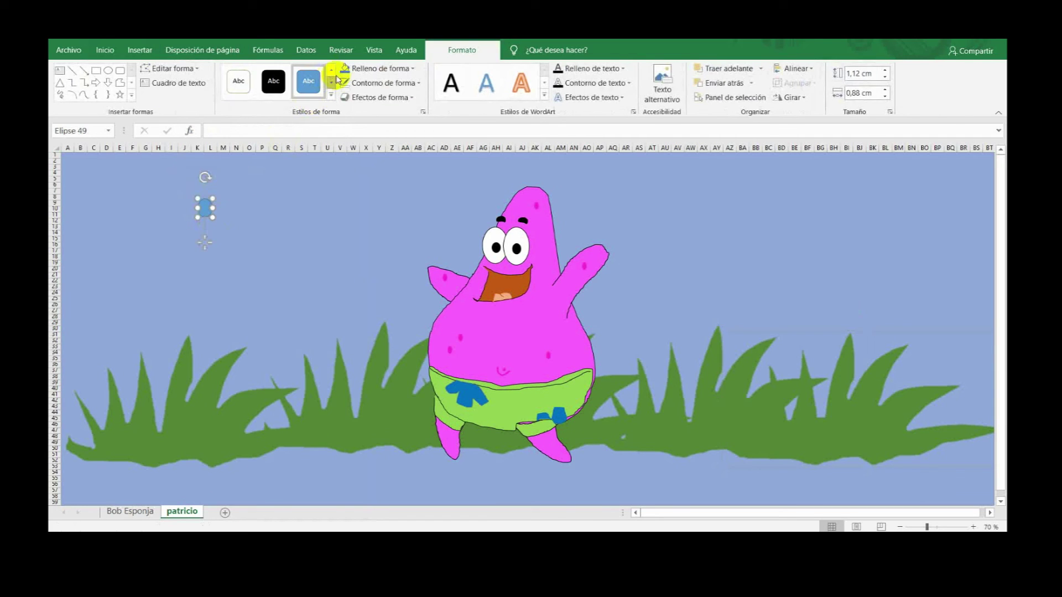
# Step: Remove the small ellipse's fill and give it a standard blue outline
pyautogui.click(363, 69)
pyautogui.click(367, 216)
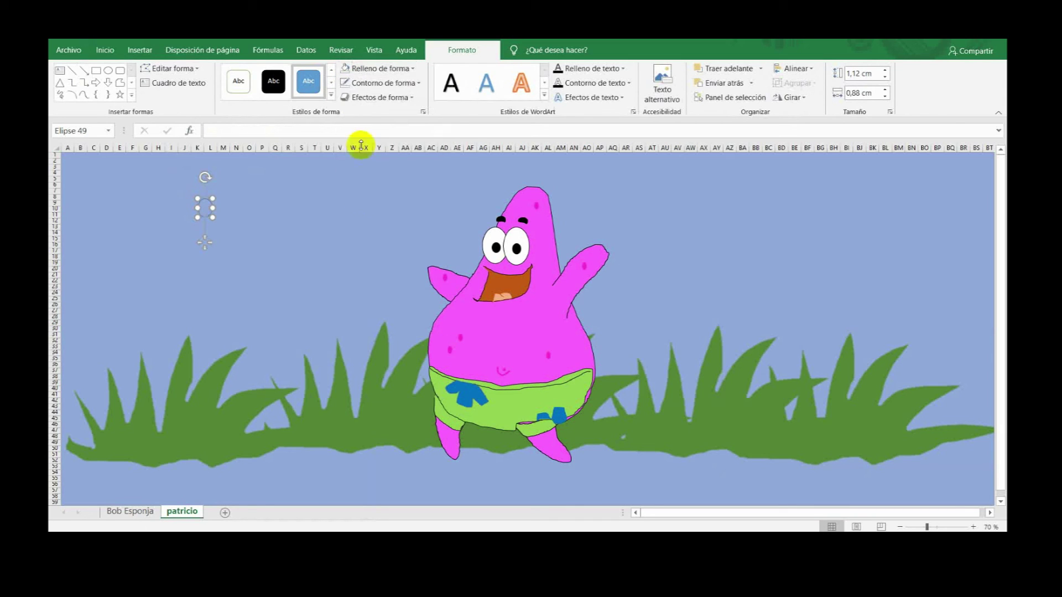
pyautogui.click(365, 84)
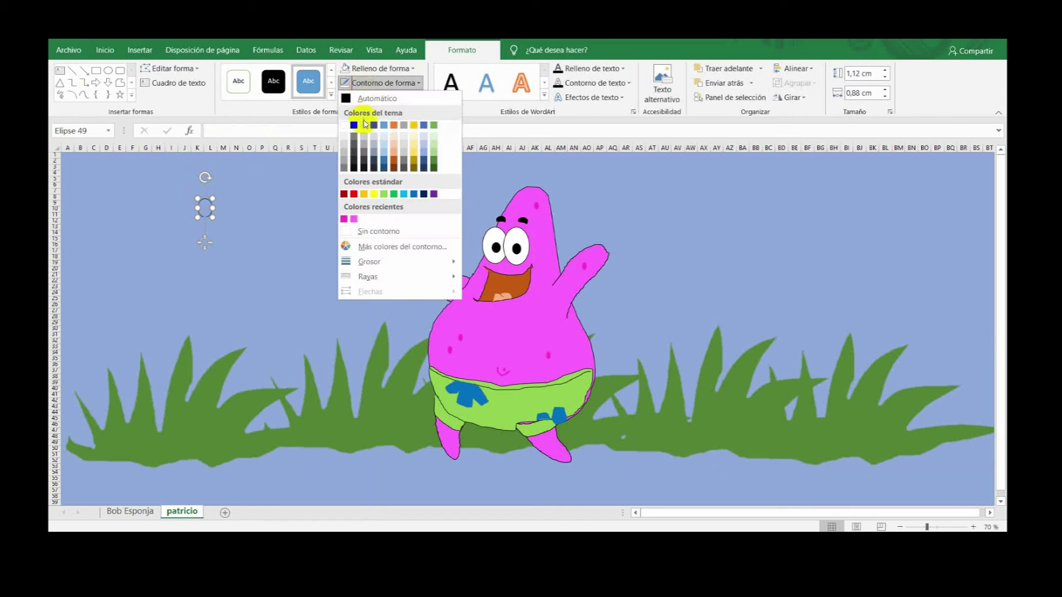
pyautogui.click(416, 196)
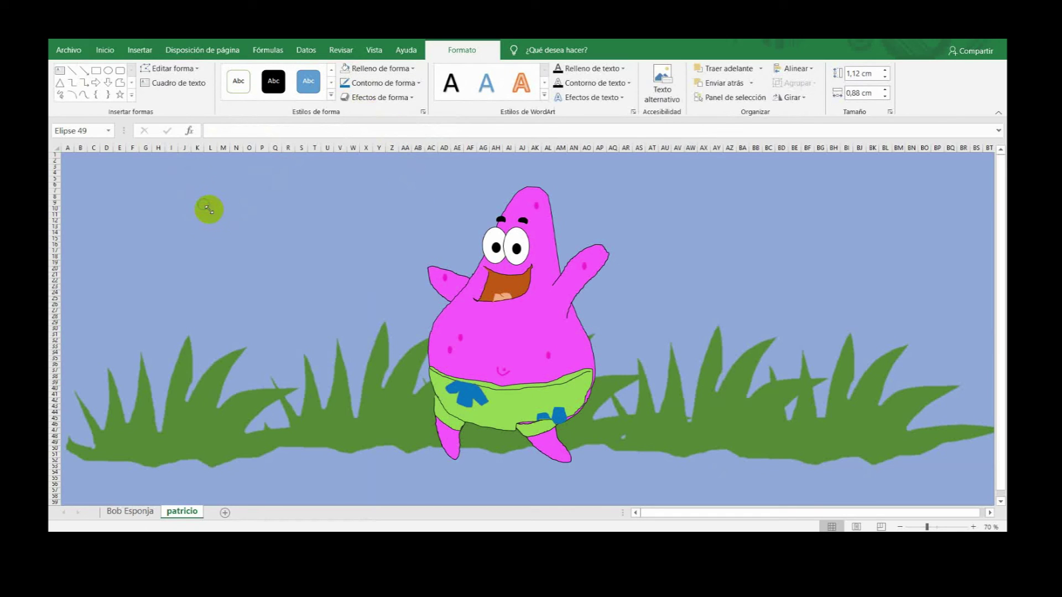
# Step: Move the bubble near the figure's head and copy it into a diagonal trail of four, shrinking to about 0.48 cm by 0.42 cm
pyautogui.moveTo(205, 208); pyautogui.dragTo(401, 198)
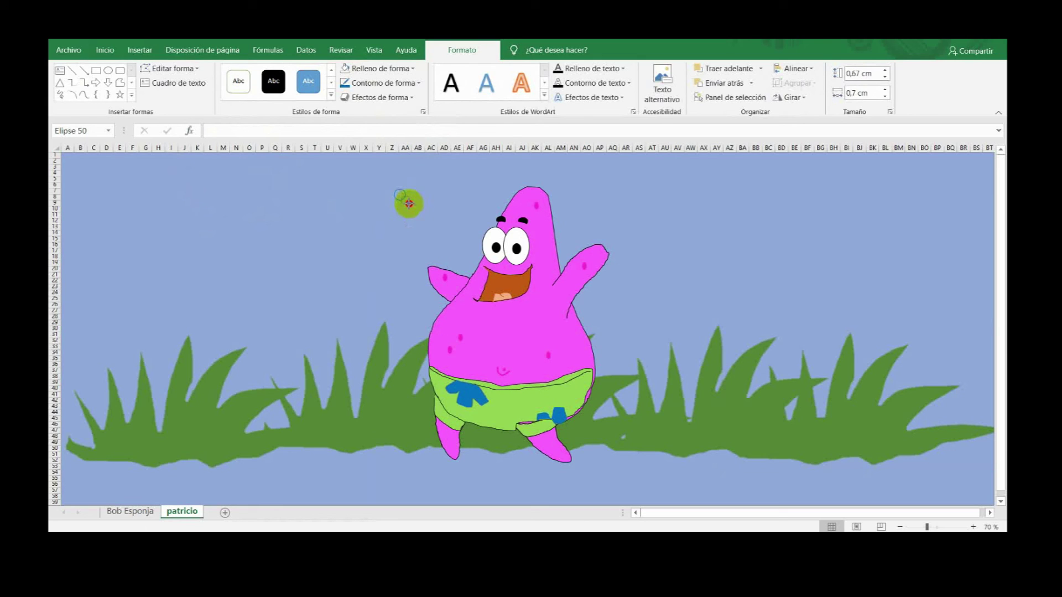
pyautogui.hotkey('ctrl', 'v')
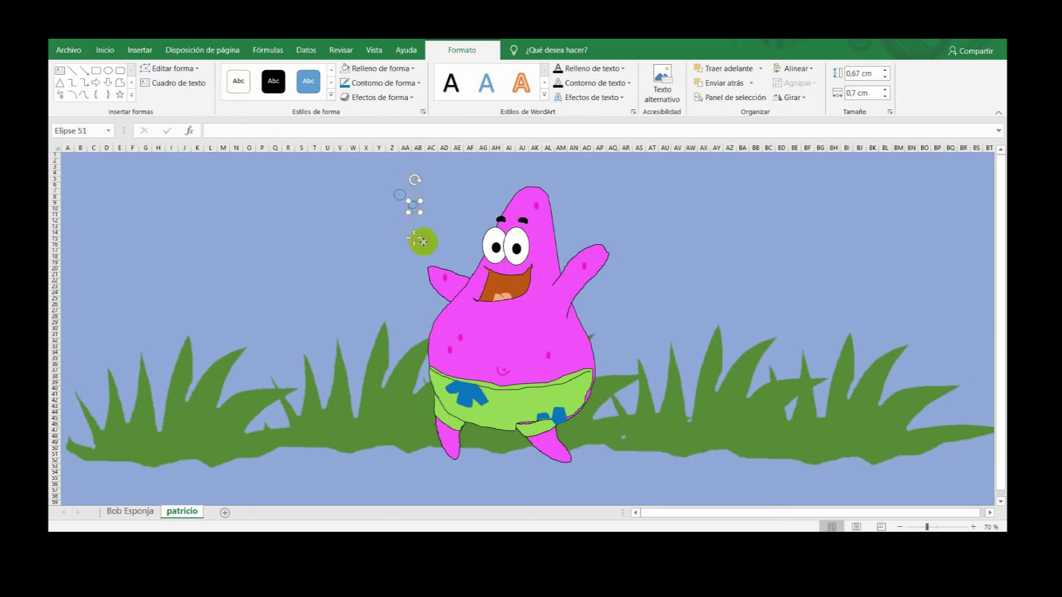
pyautogui.moveTo(417, 211); pyautogui.dragTo(425, 248)
pyautogui.moveTo(431, 260); pyautogui.dragTo(543, 389)
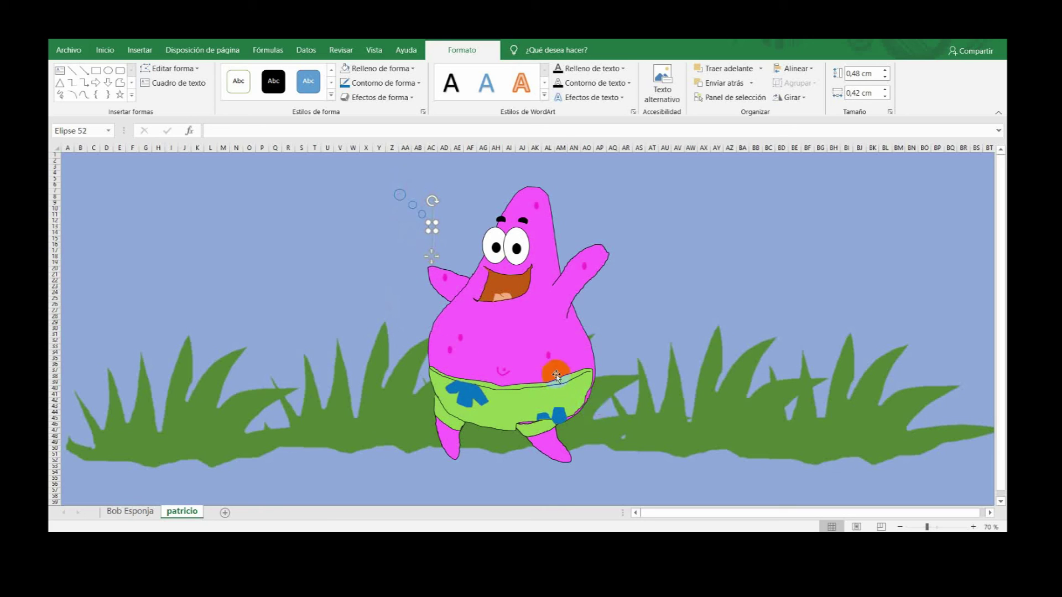
# Step: Copy the grass clump into a second, lower row along the scene's base and send the copies to the back
pyautogui.click(208, 426)
pyautogui.moveTo(232, 424); pyautogui.dragTo(578, 475)
pyautogui.rightClick(432, 464)
pyautogui.click(501, 361)
pyautogui.rightClick(578, 474)
pyautogui.click(630, 370)
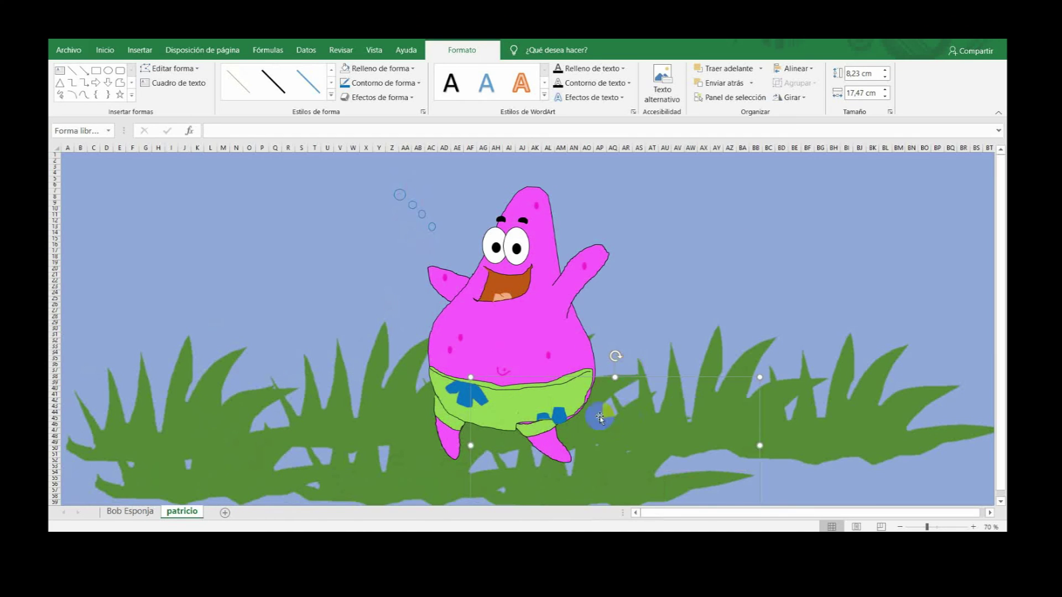
pyautogui.rightClick(856, 448)
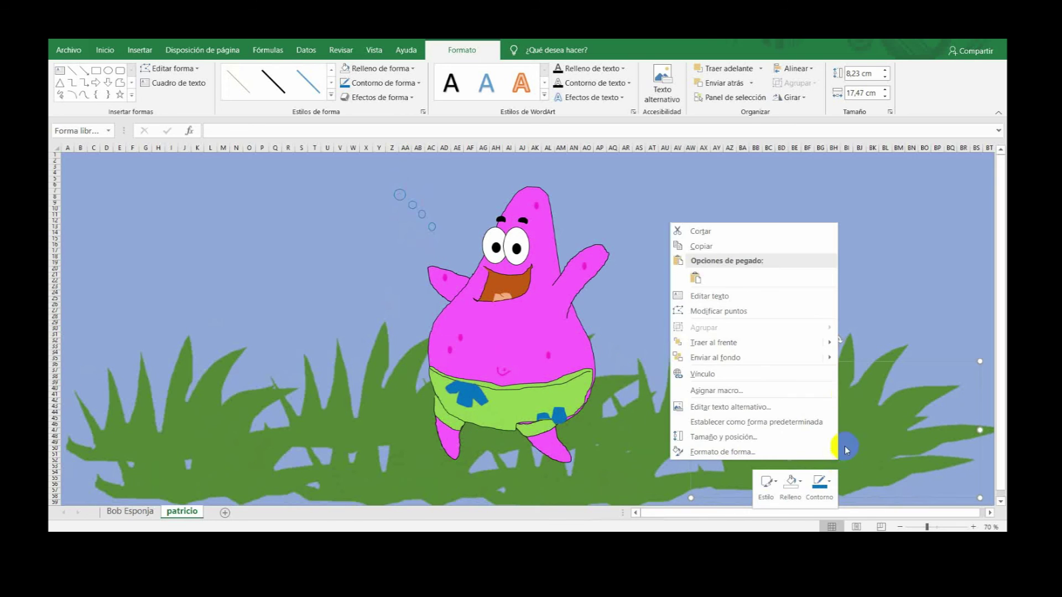
pyautogui.click(754, 356)
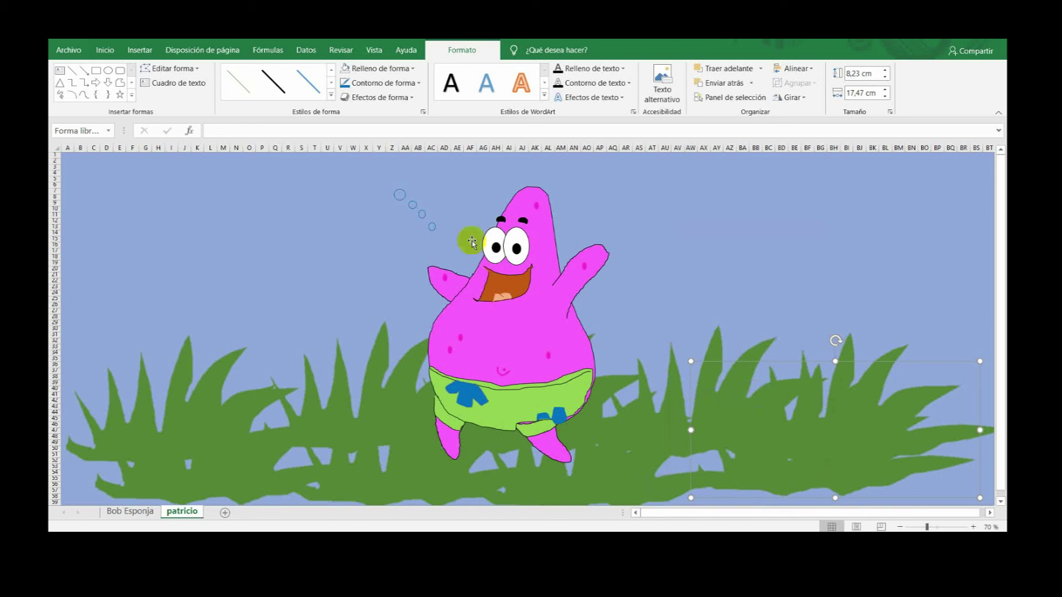
pyautogui.click(716, 317)
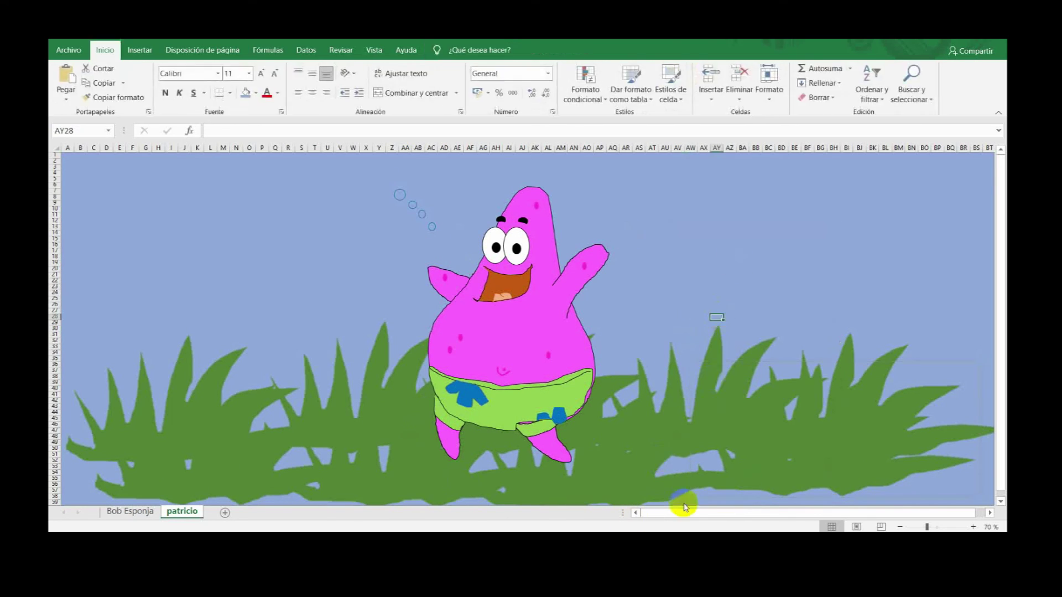